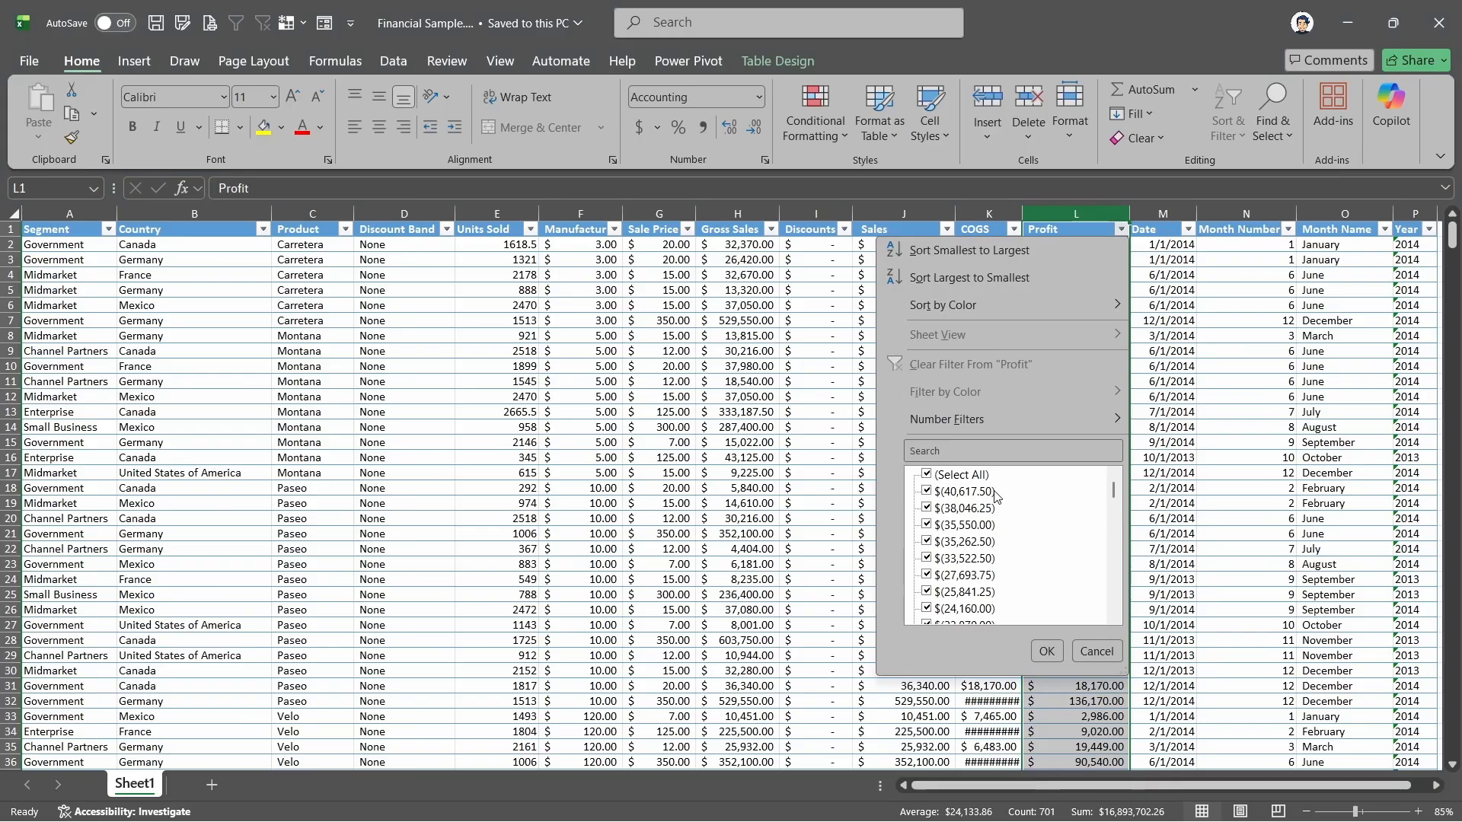
Insert two new columns between the Profit and Date columns of the table
left_click(1096, 651)
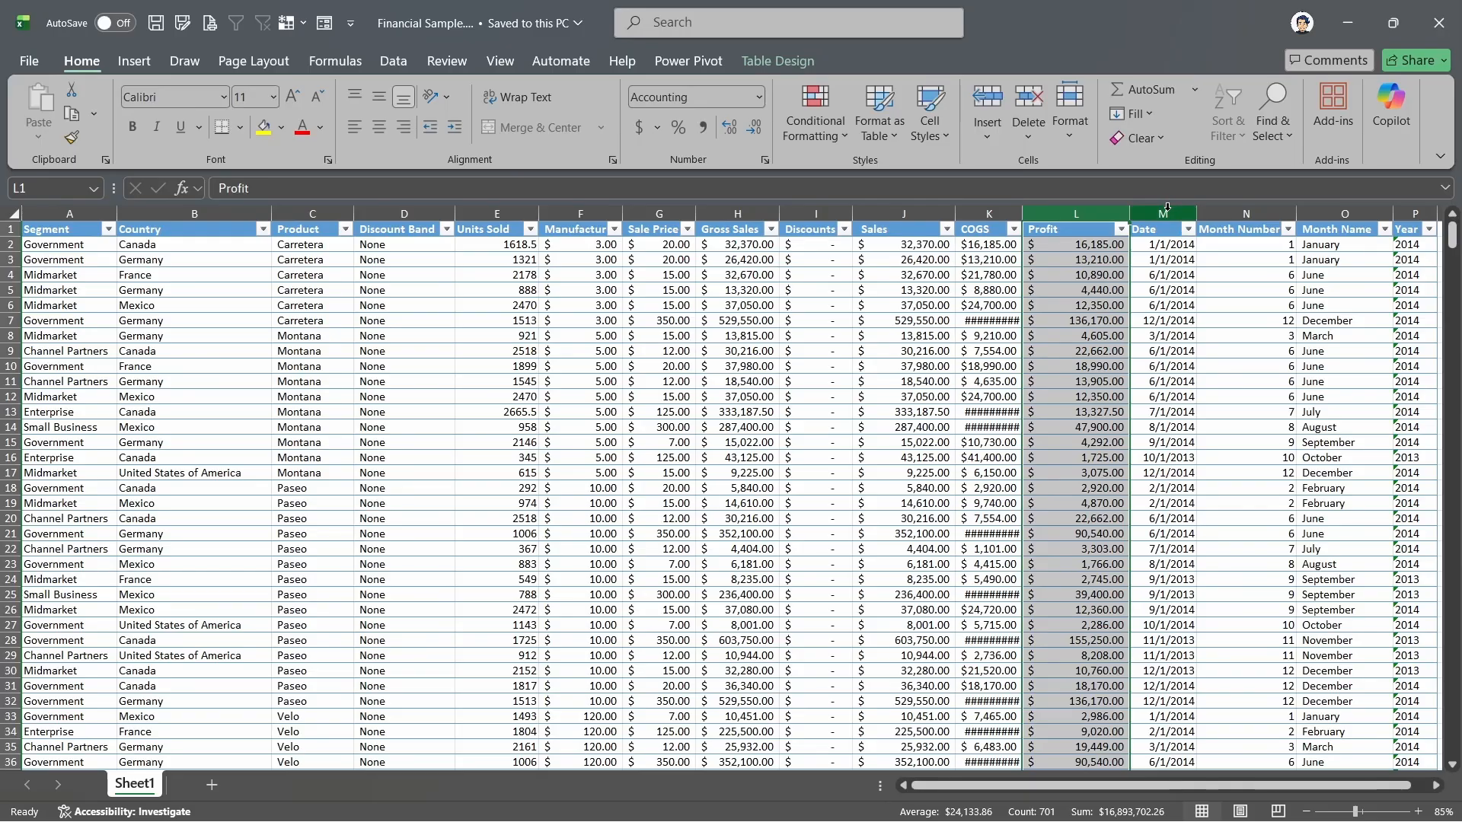
left_click_drag(1167, 208, 1211, 213)
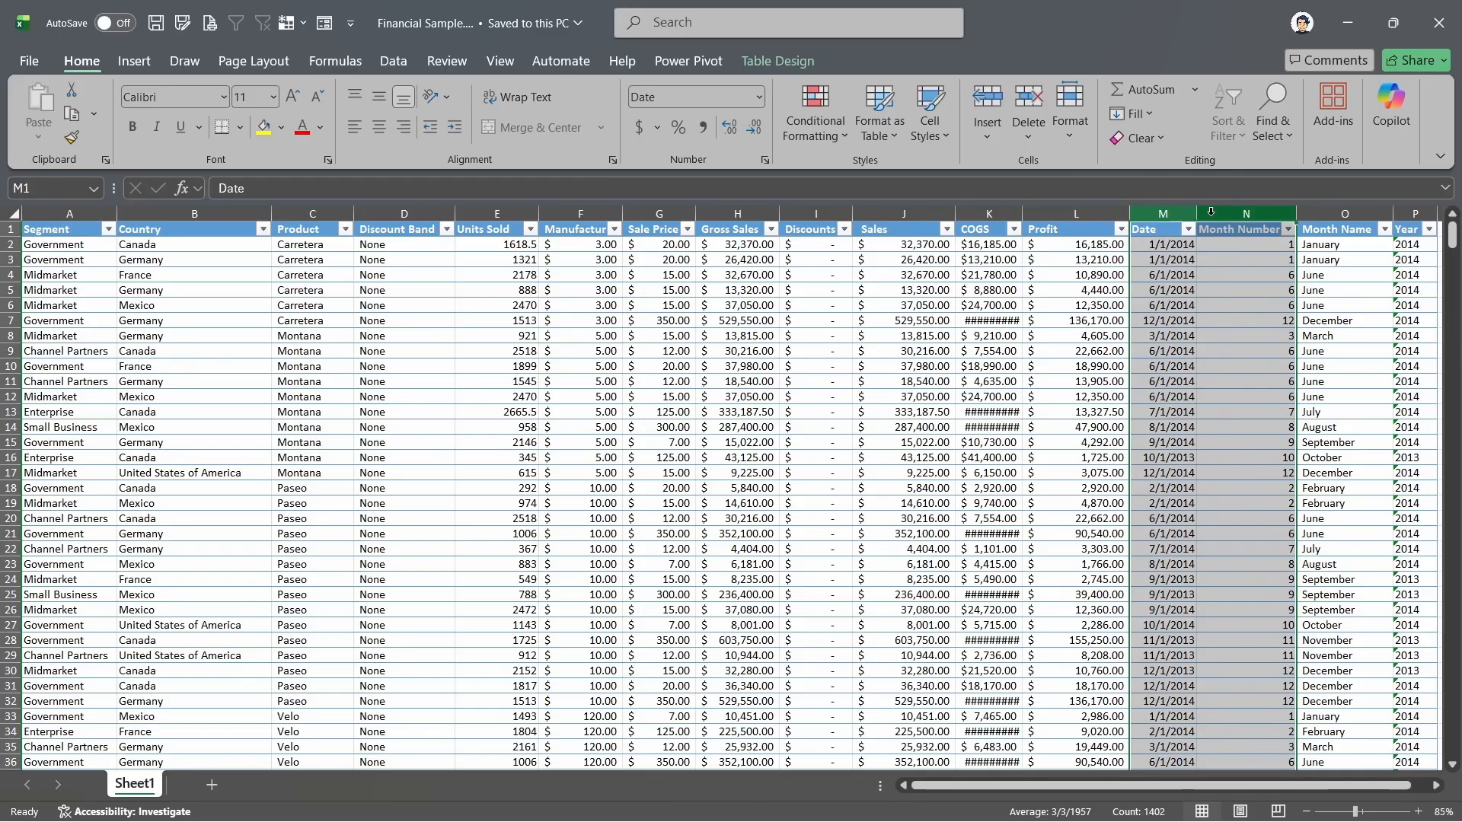
key("ctrl+shift+plus")
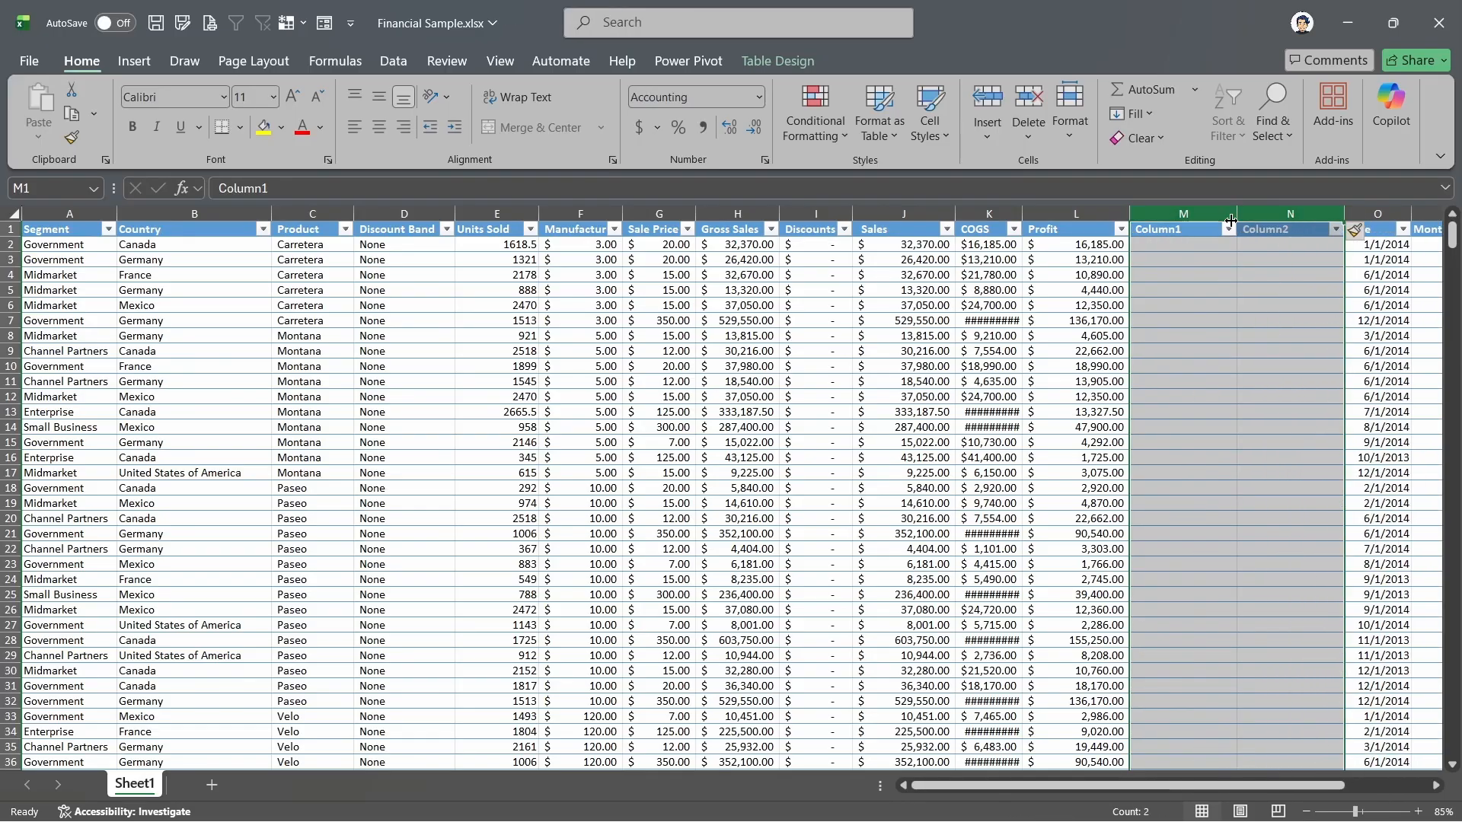
Rename the first new column's header to Dr
double_click(1173, 229)
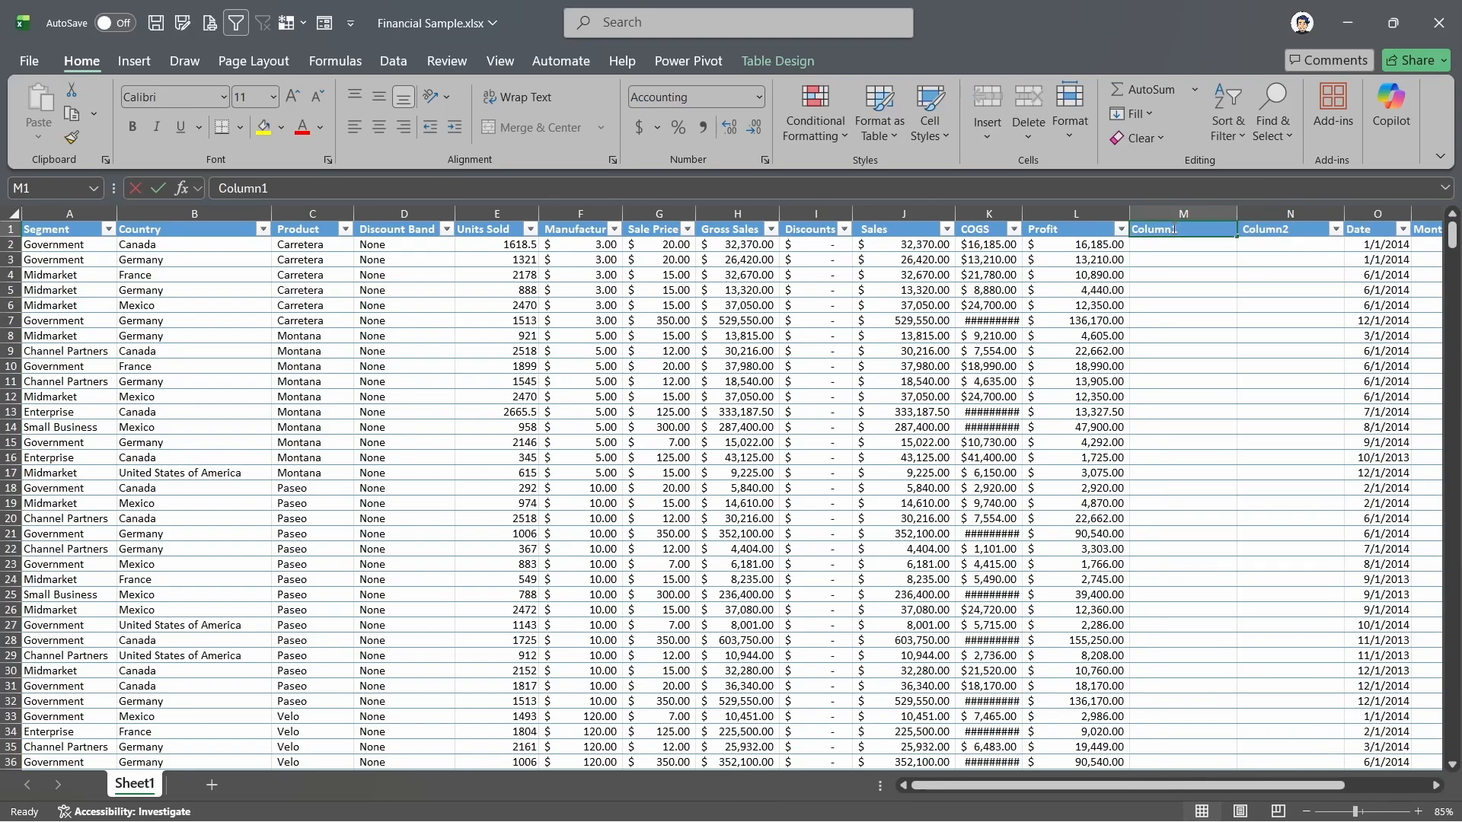
type("0")
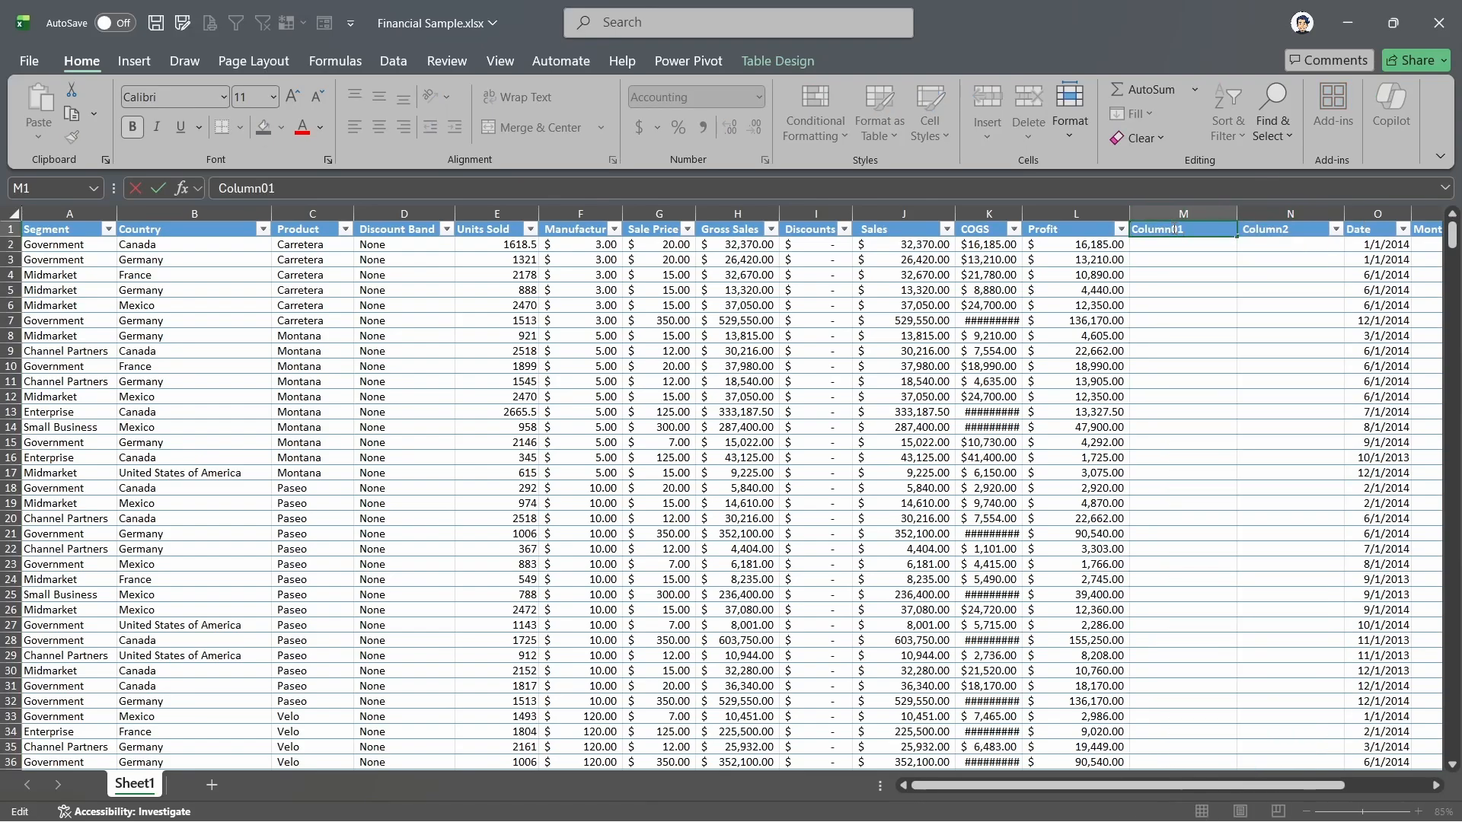
key("BackSpace")
key("BackSpace")
key("BackSpace")
key("BackSpace")
key("BackSpace")
key("BackSpace")
key("BackSpace")
key("BackSpace")
type("Dr")
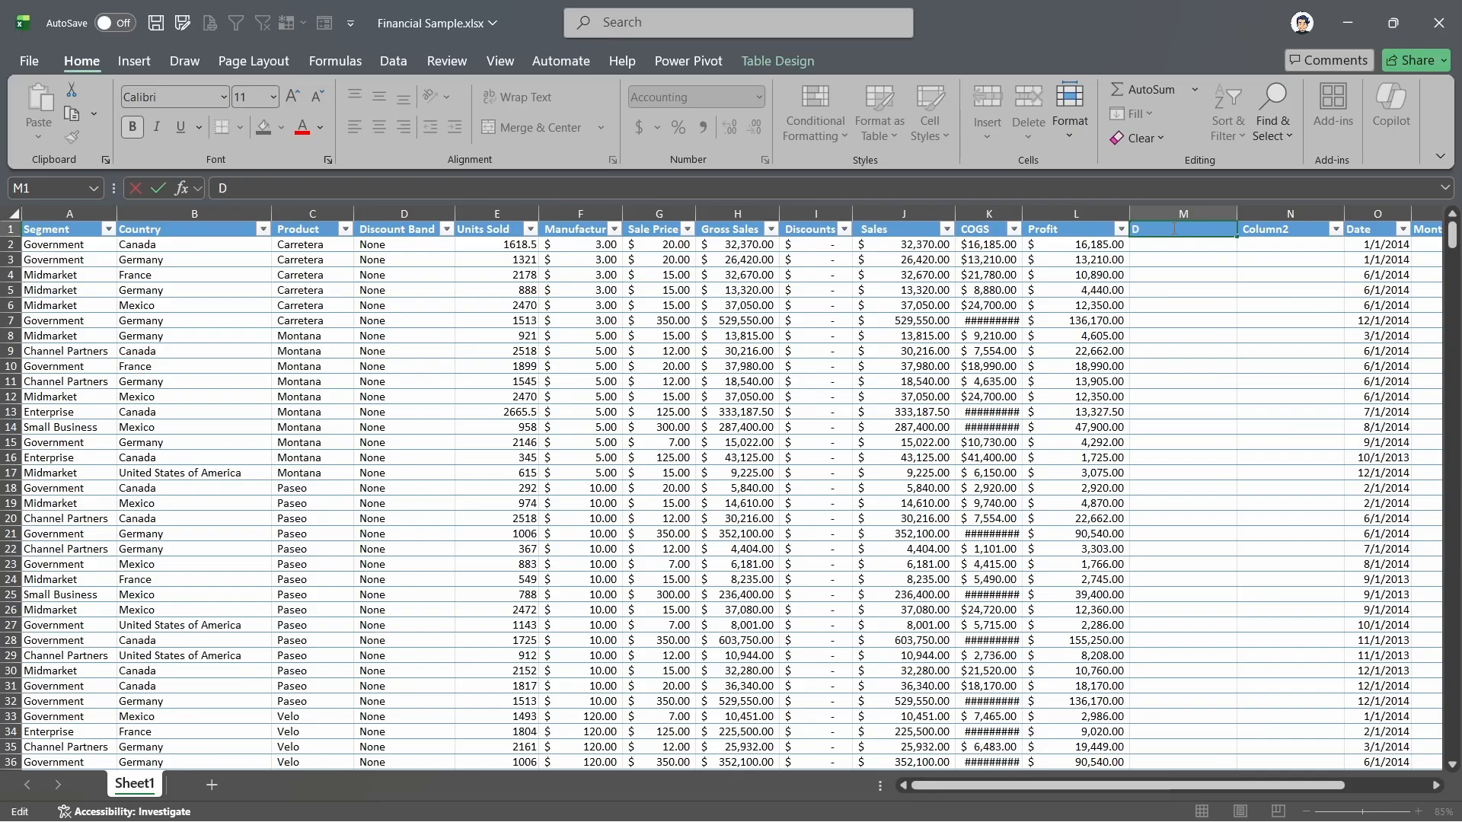
key("Tab")
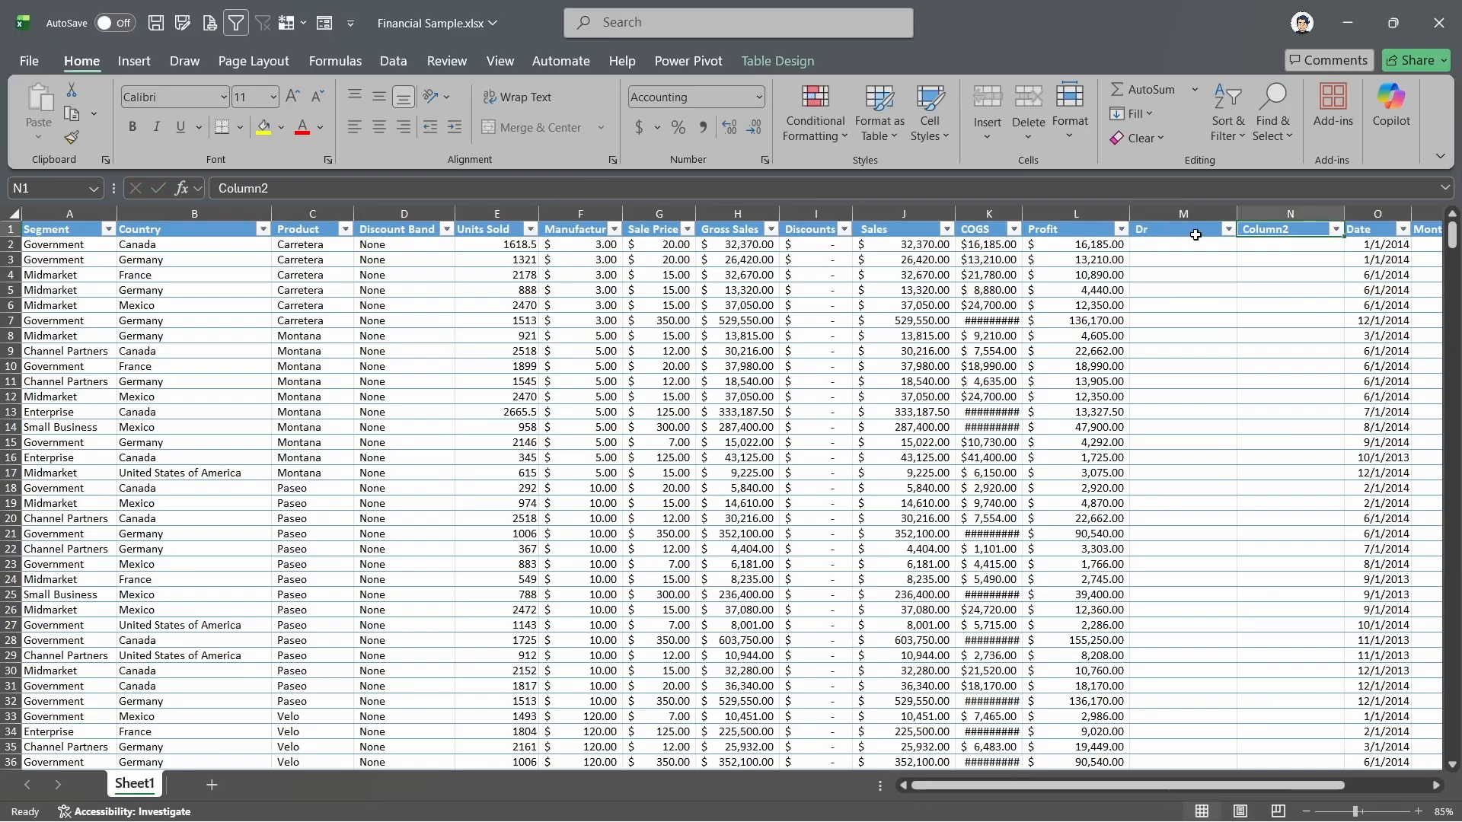
Rename the second new column's header to Cr
double_click(1274, 229)
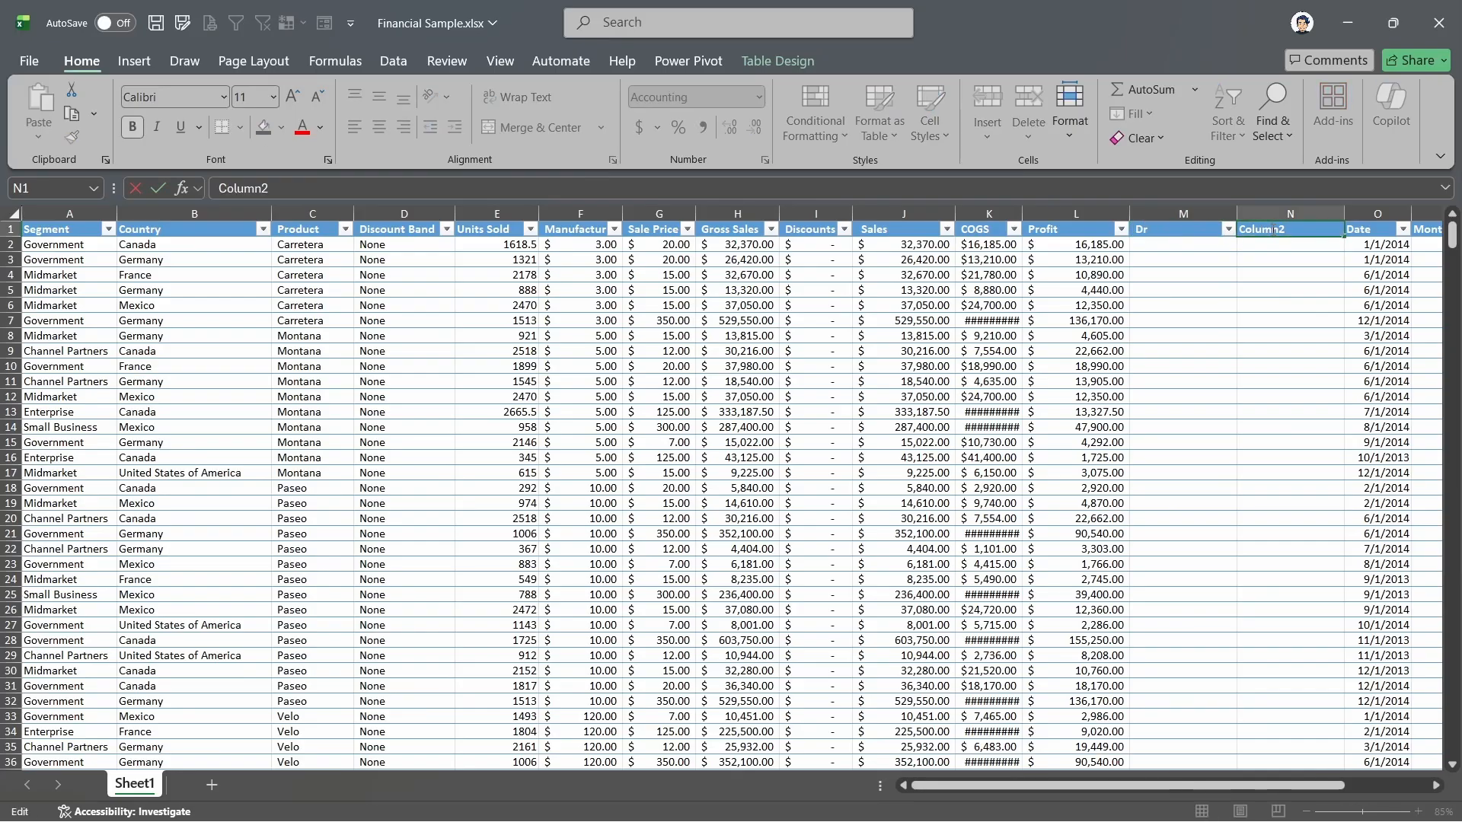
double_click(1281, 229)
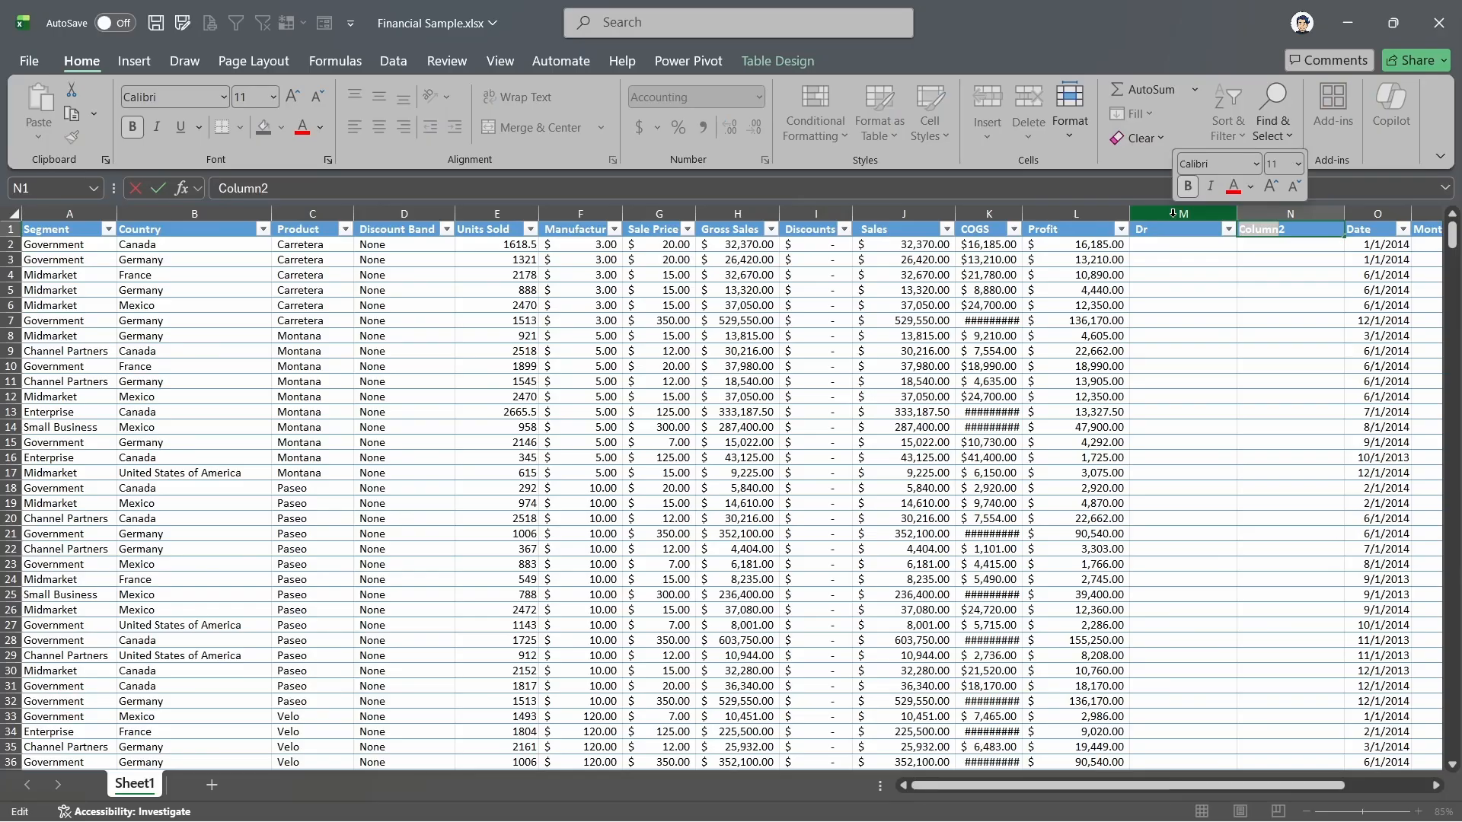
key("BackSpace")
type("Cr")
key("Return")
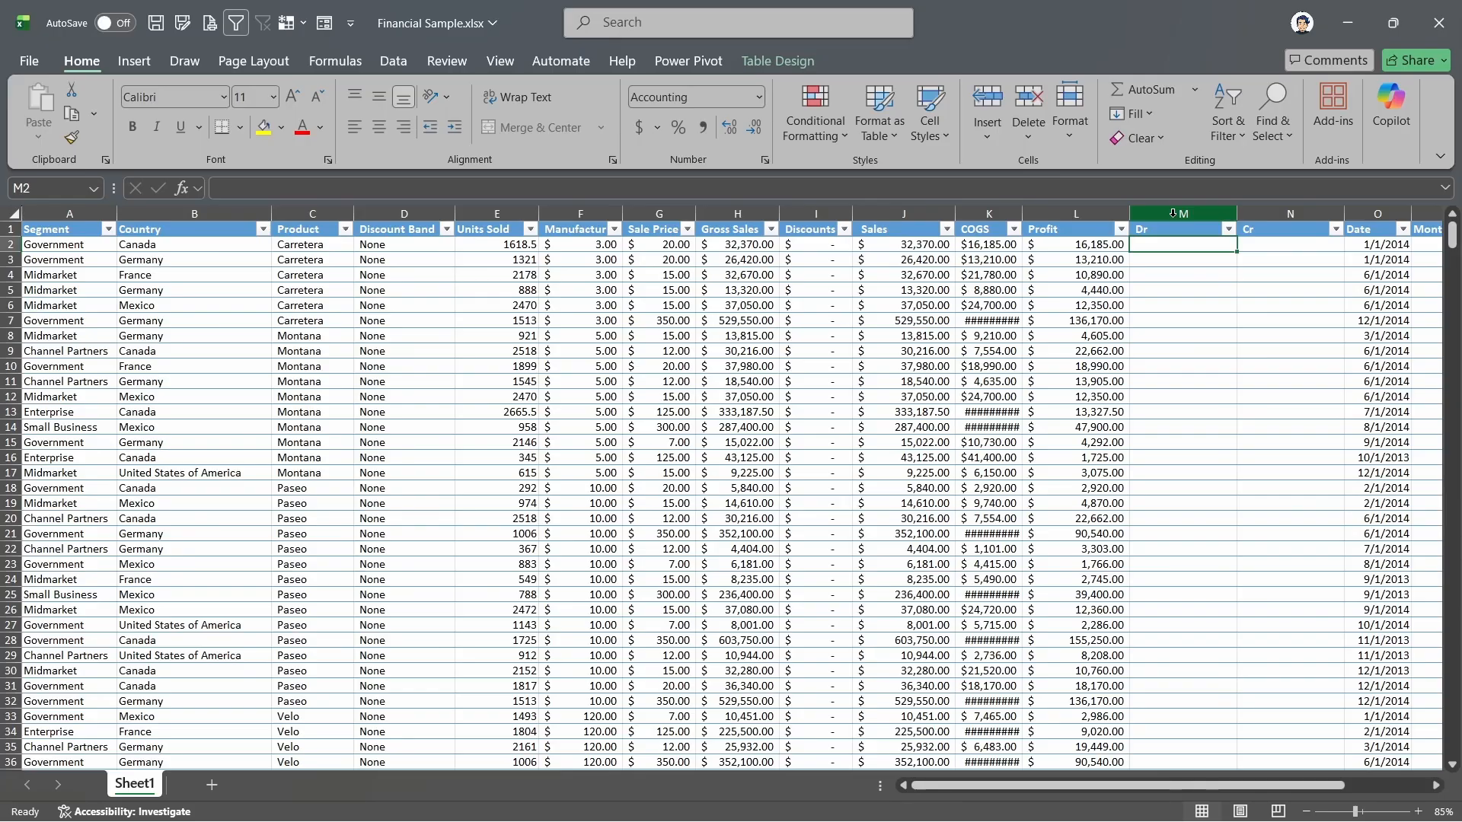
type("=if")
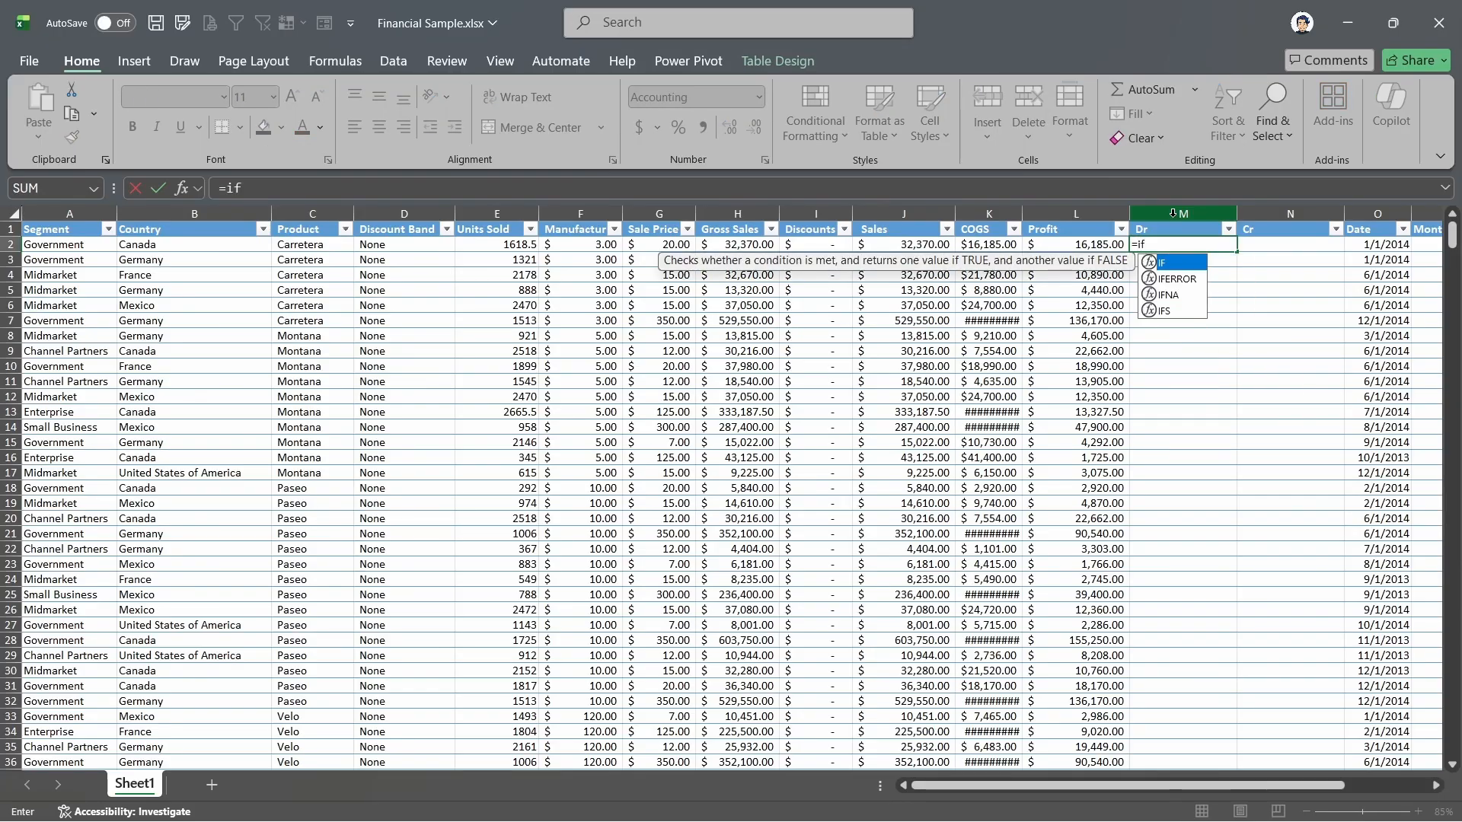
type("(")
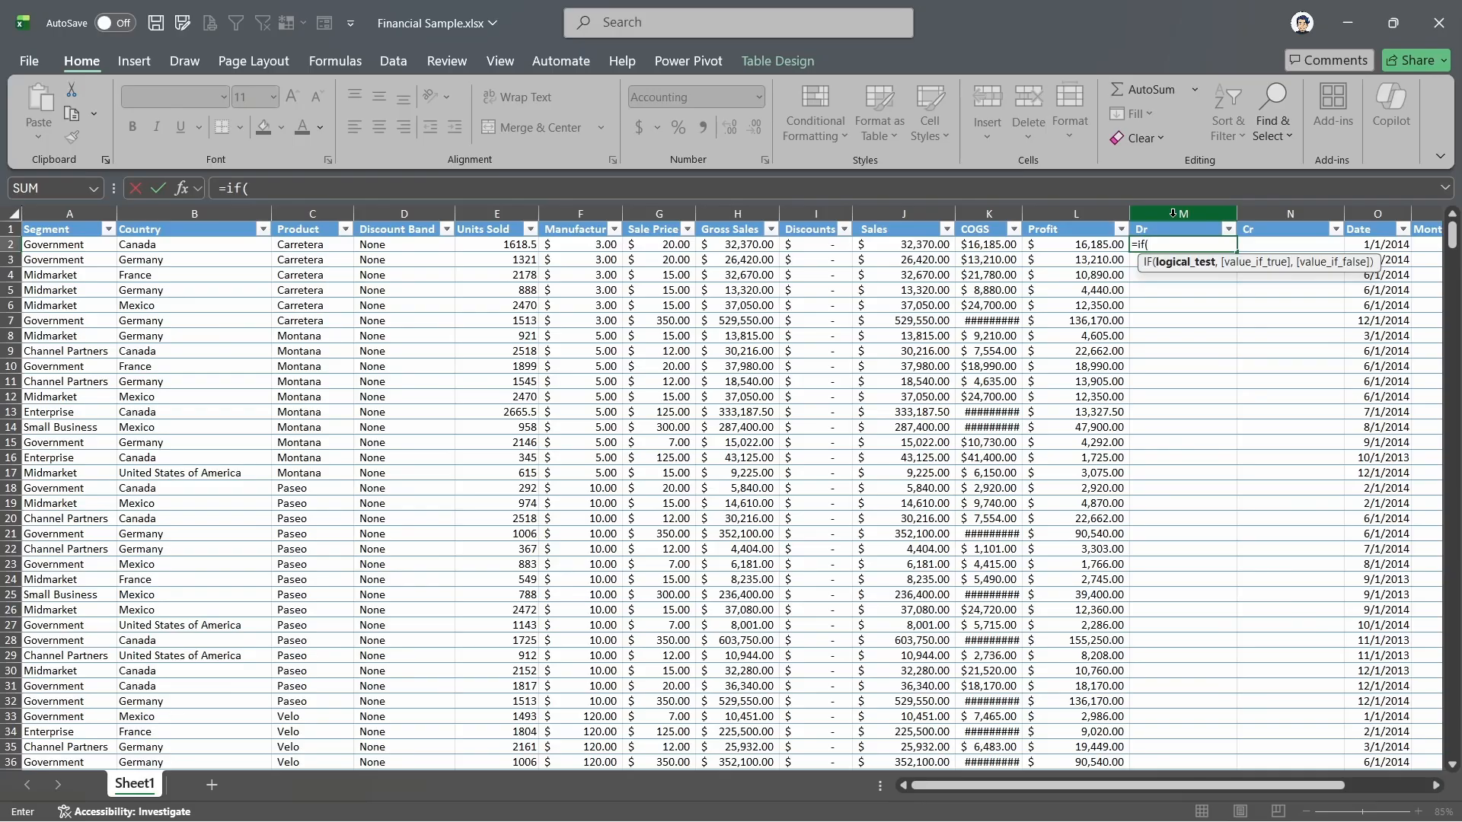
key("Left")
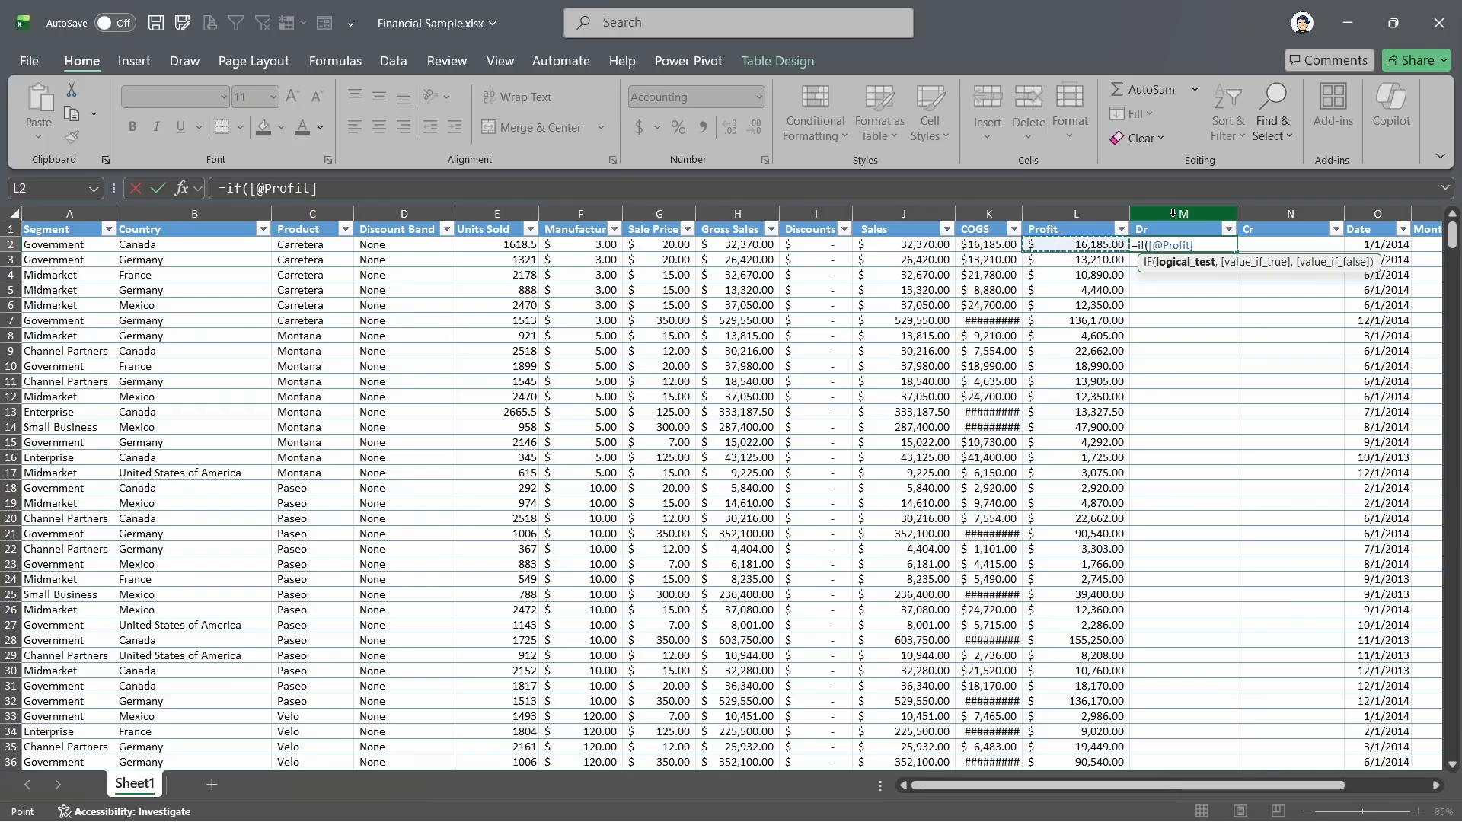
type(">0,")
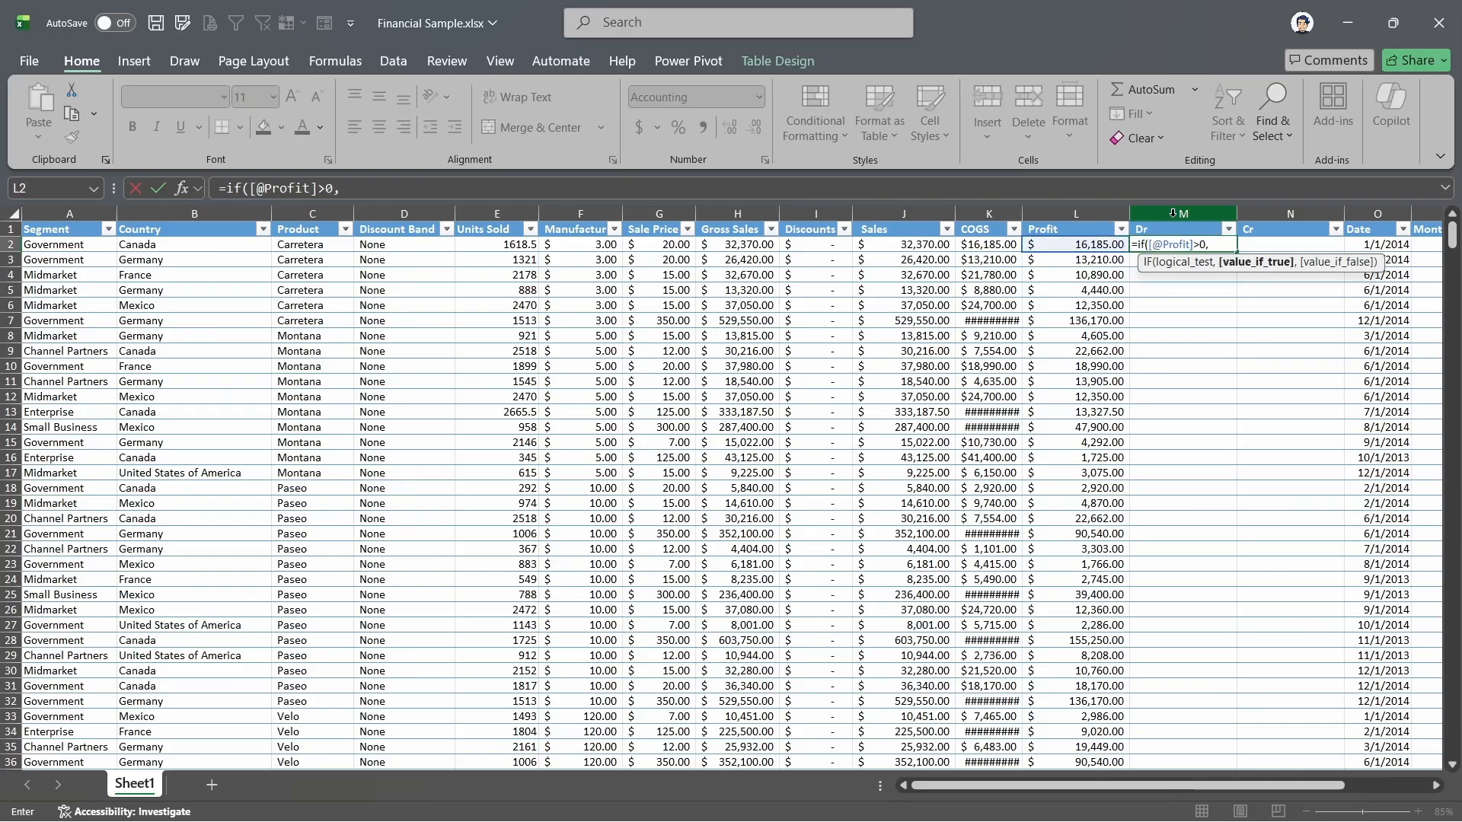
key("Left")
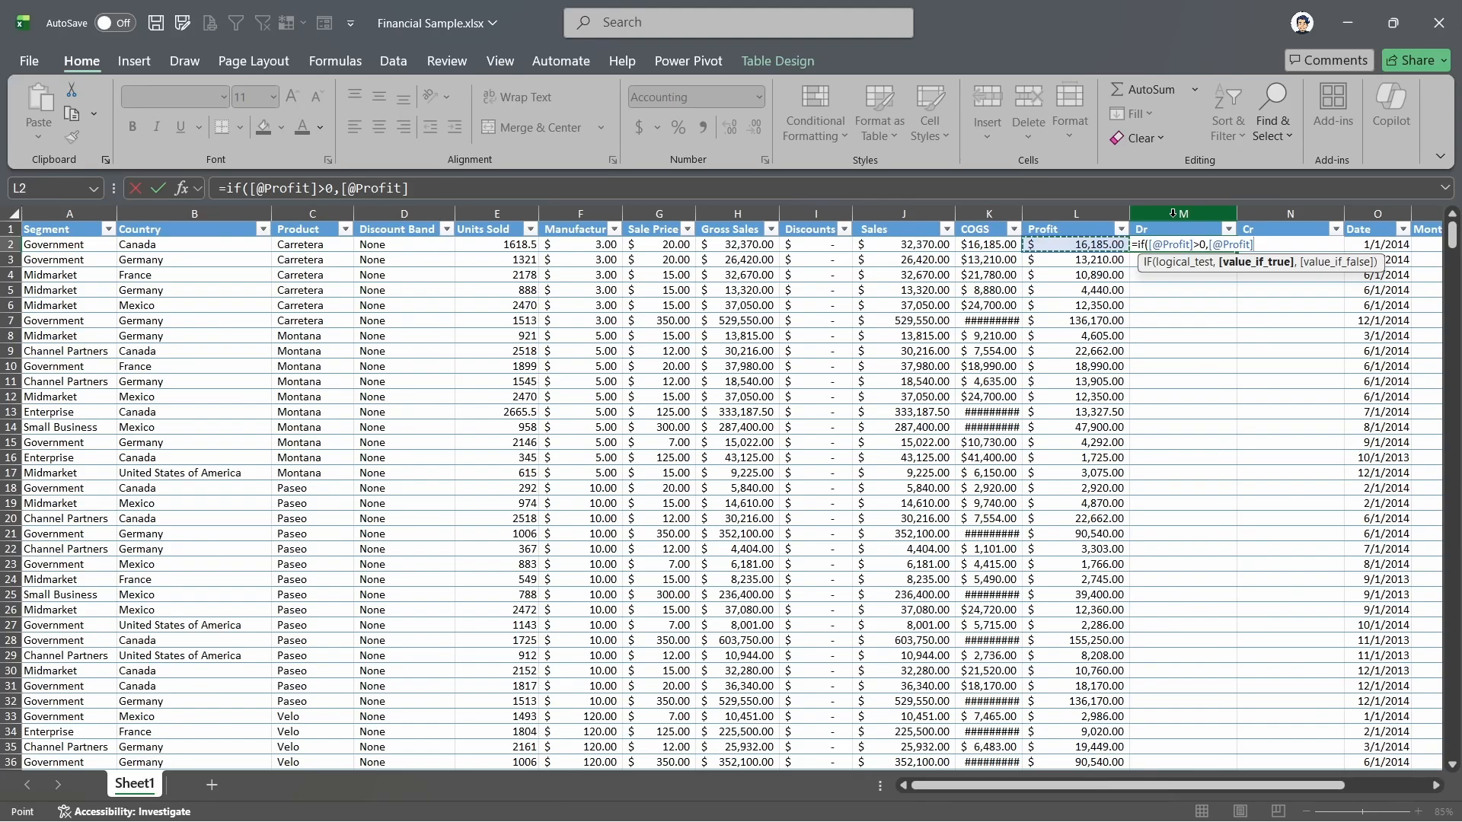
type(",")
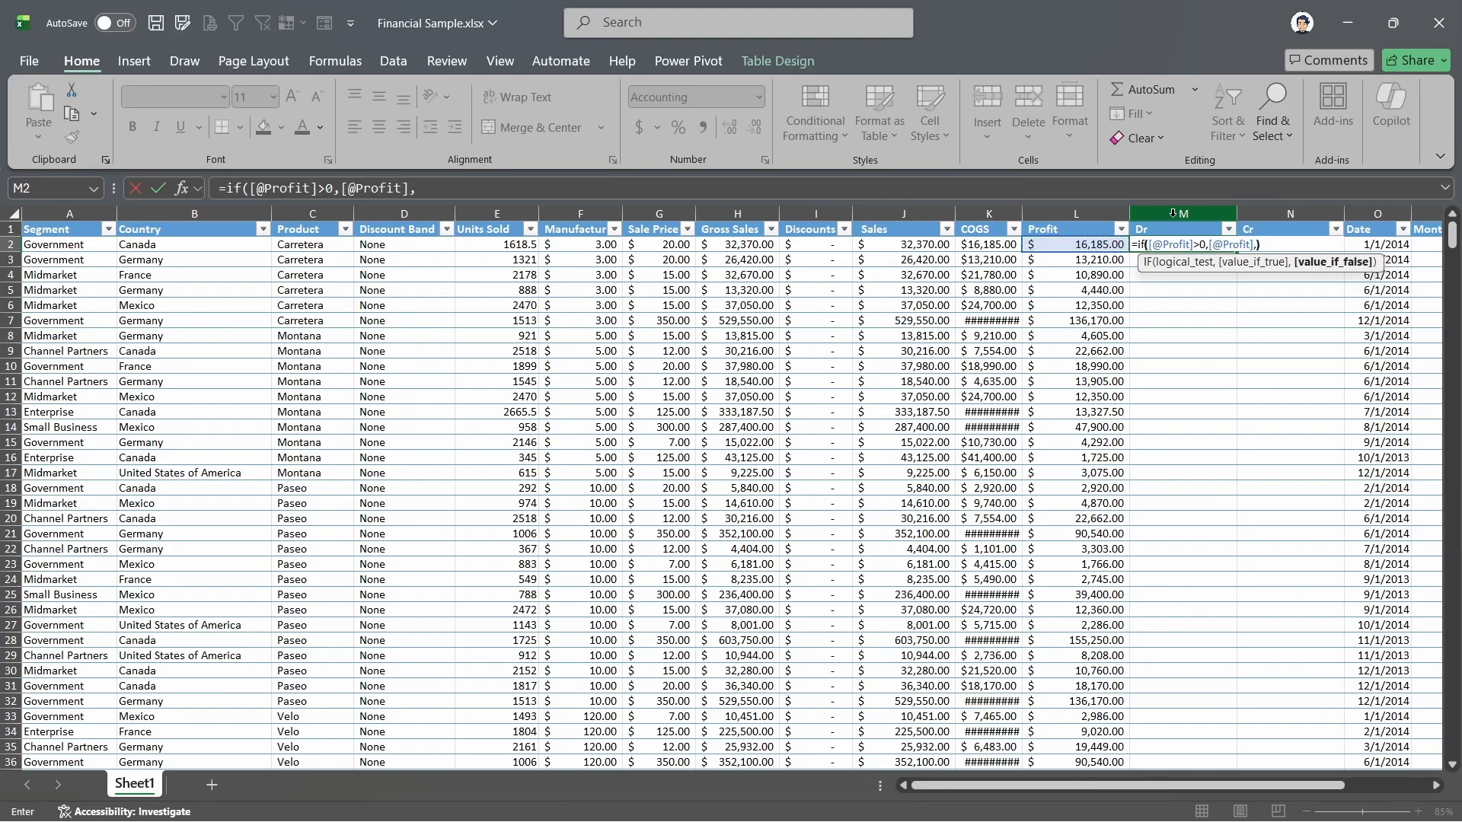
type("0")
key("Return")
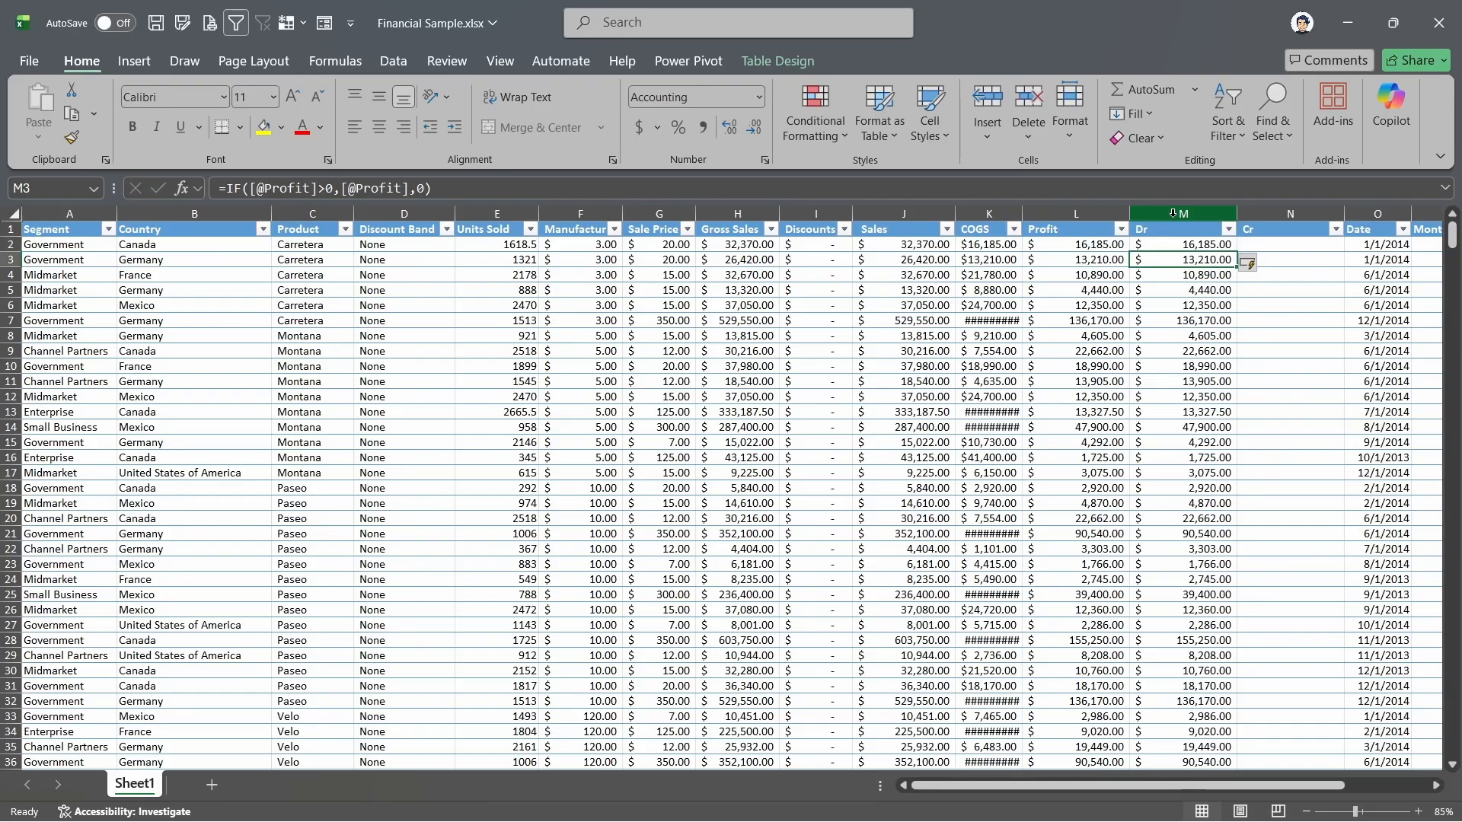
key("Right")
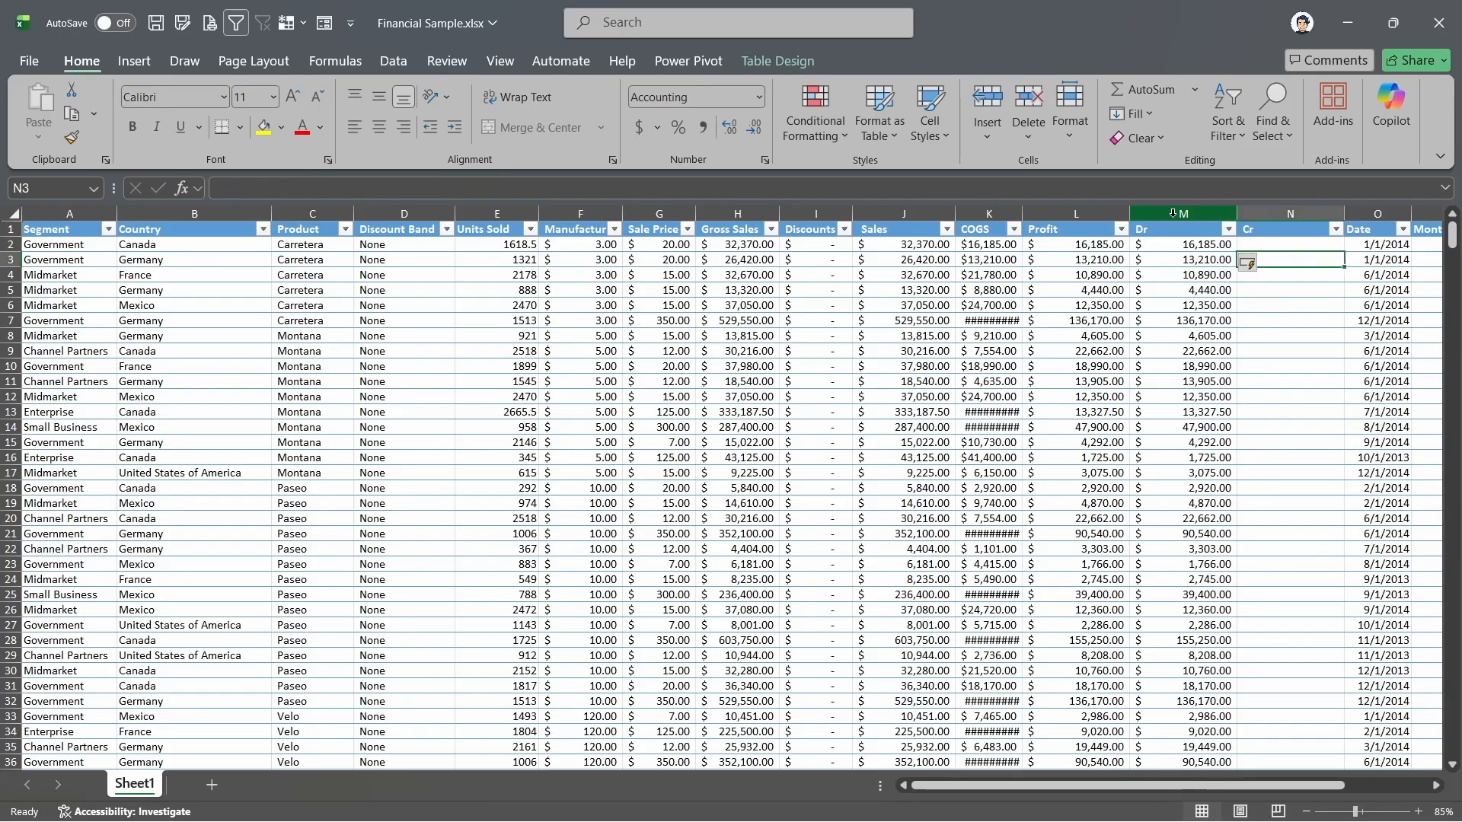
key("Up")
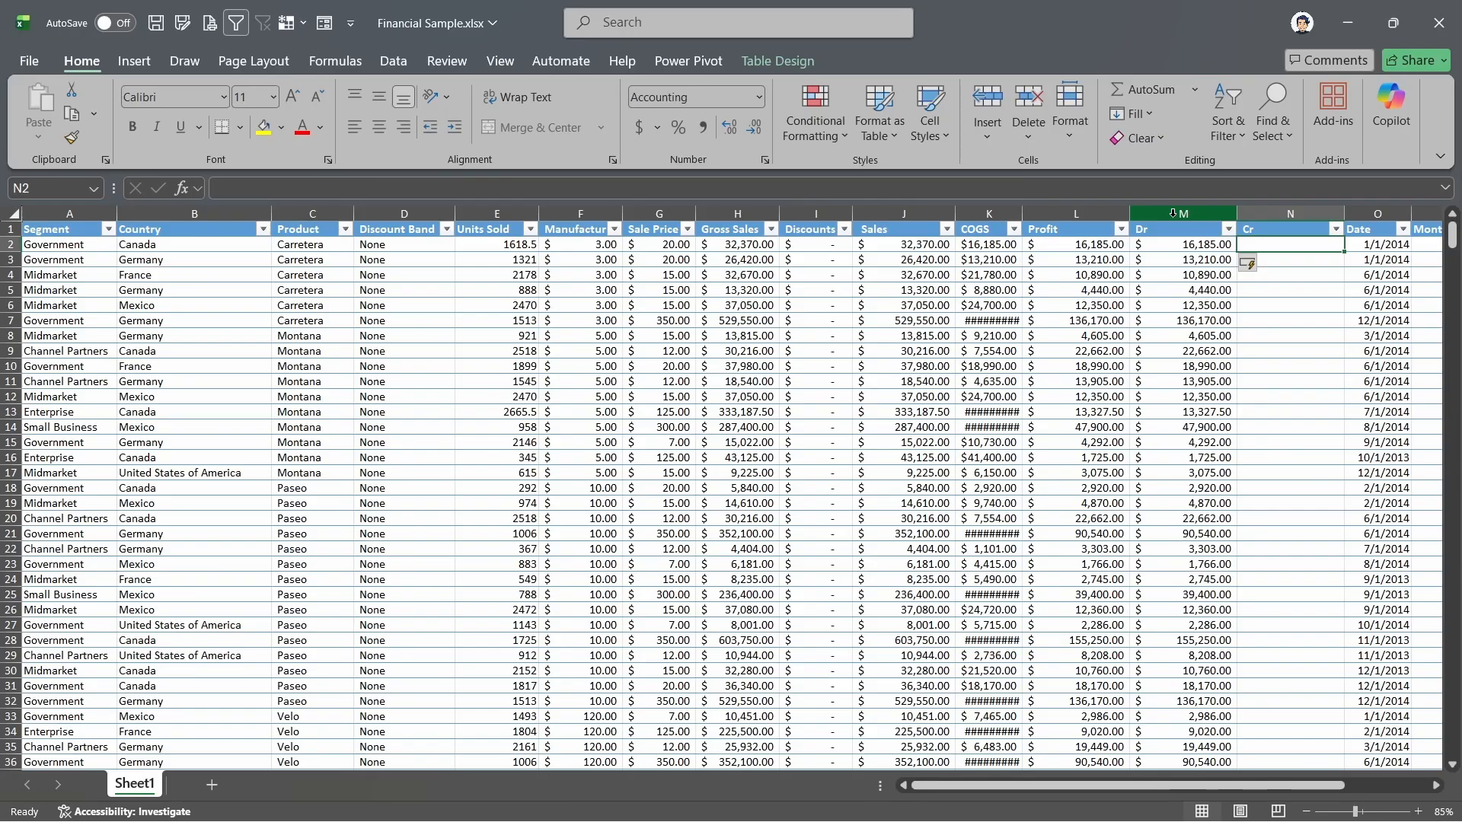
type("=if(")
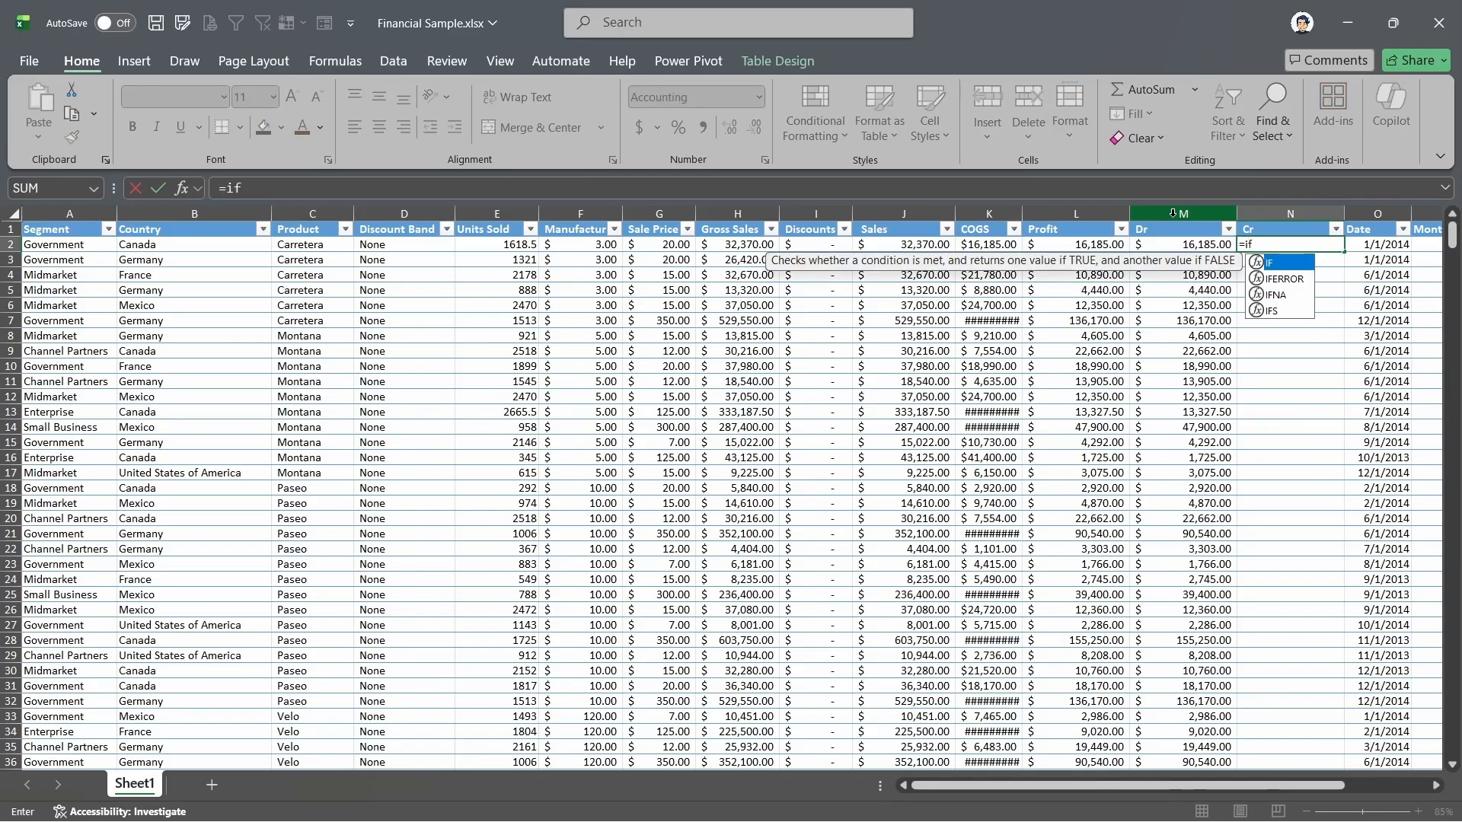
key("Left")
key("Left")
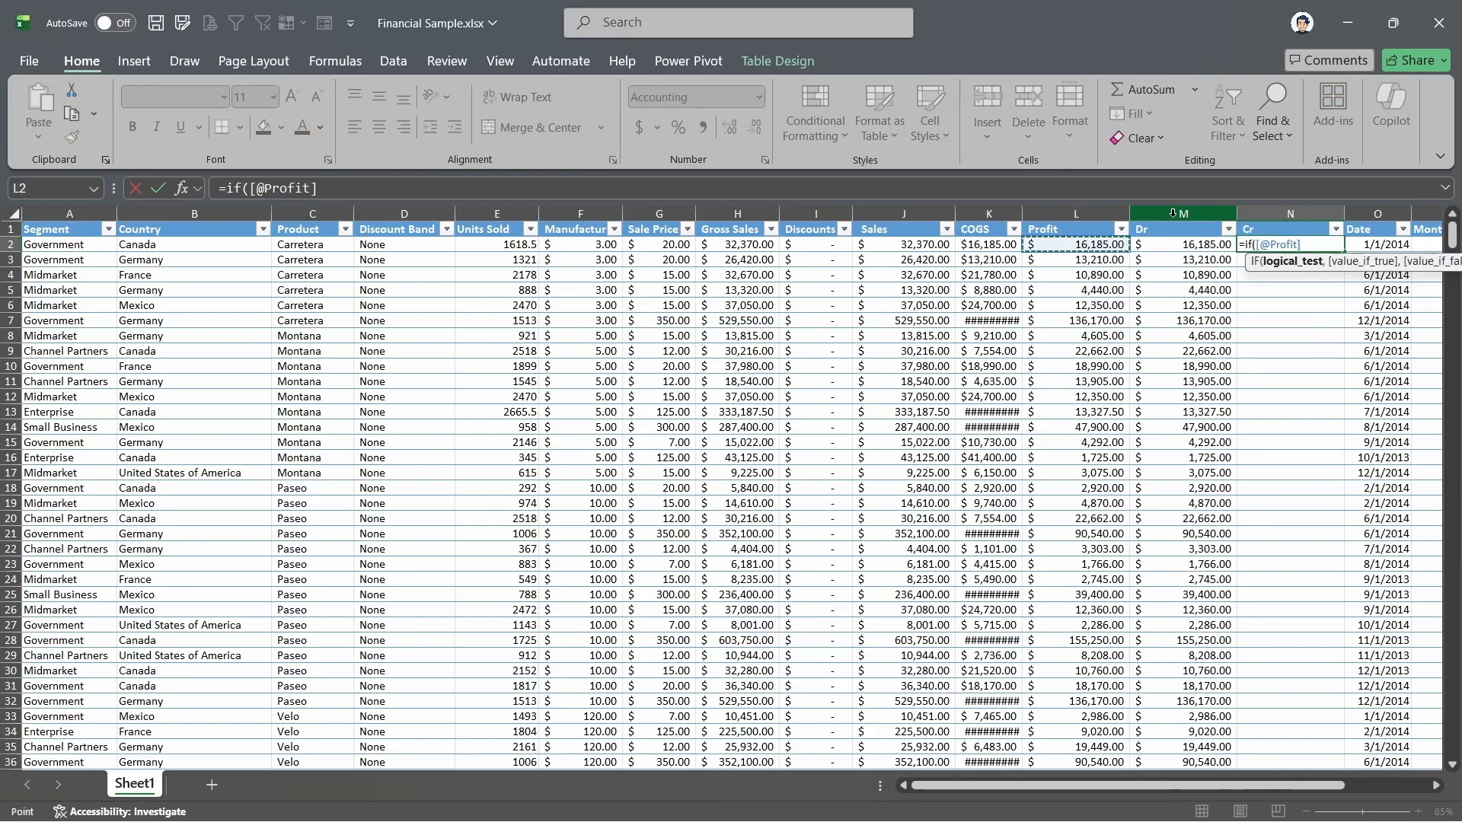
type("<0")
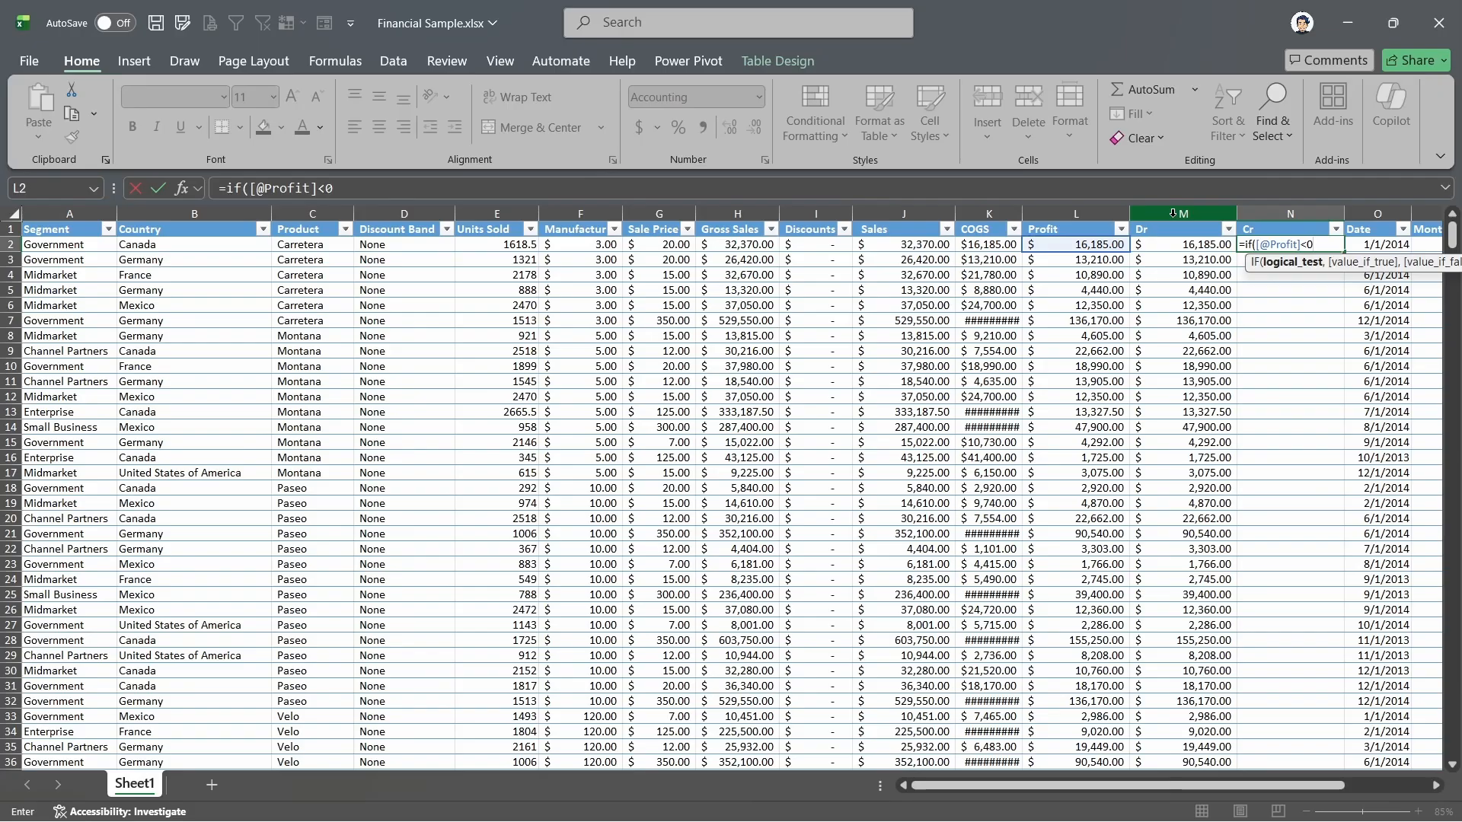
type(",")
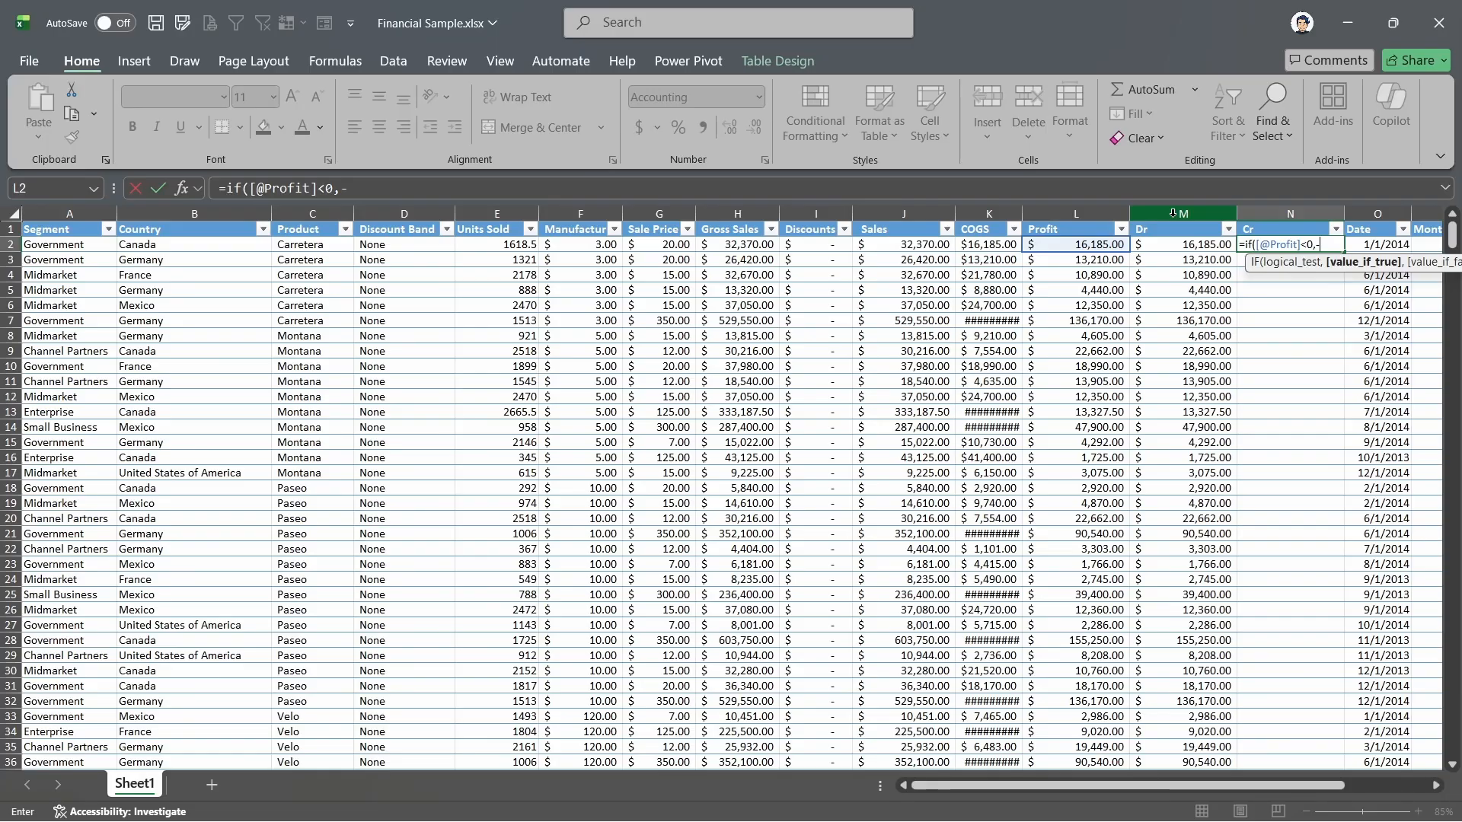
type("-")
key("Left")
key("Left")
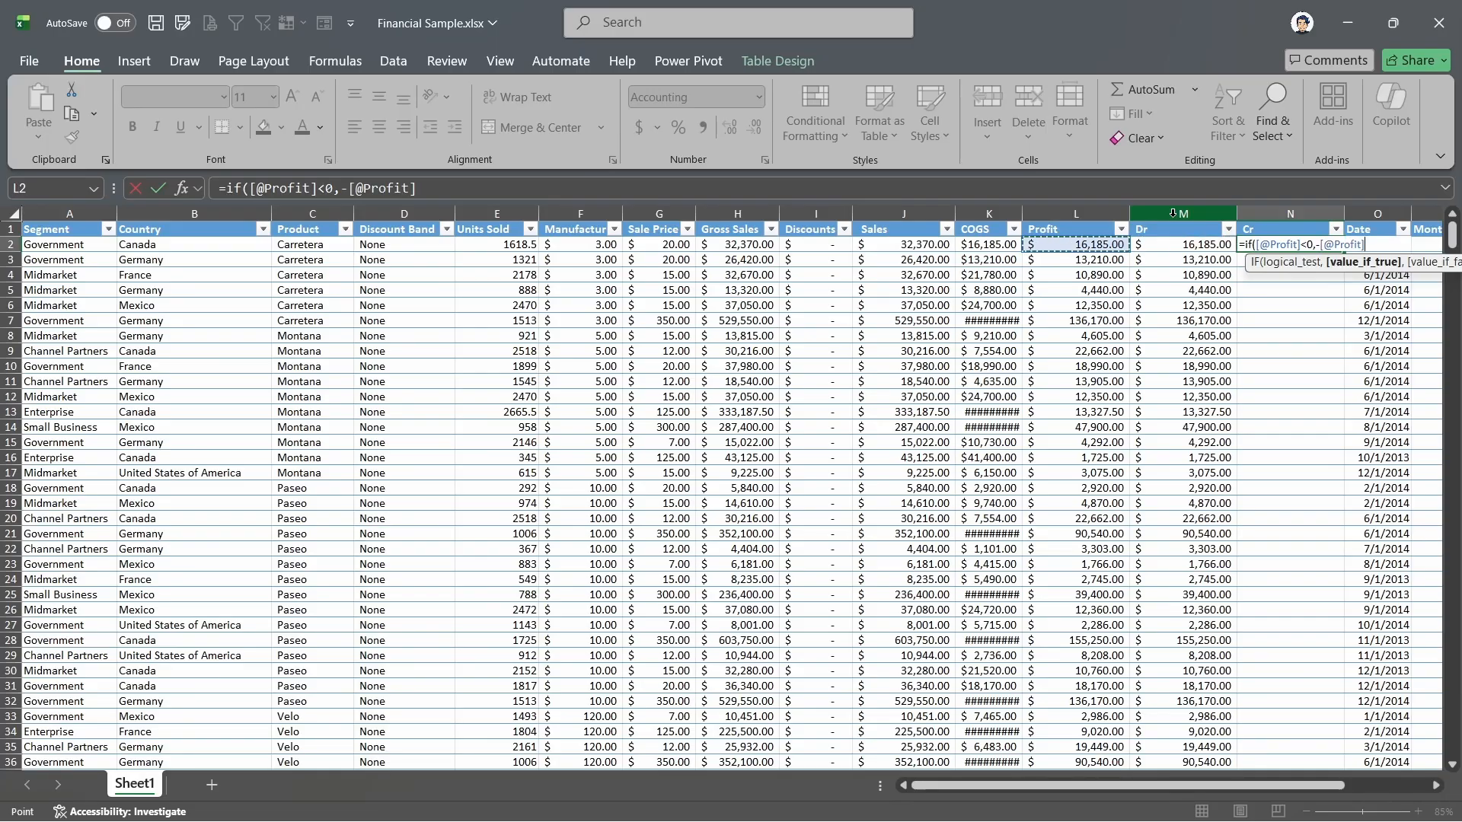
type(",0")
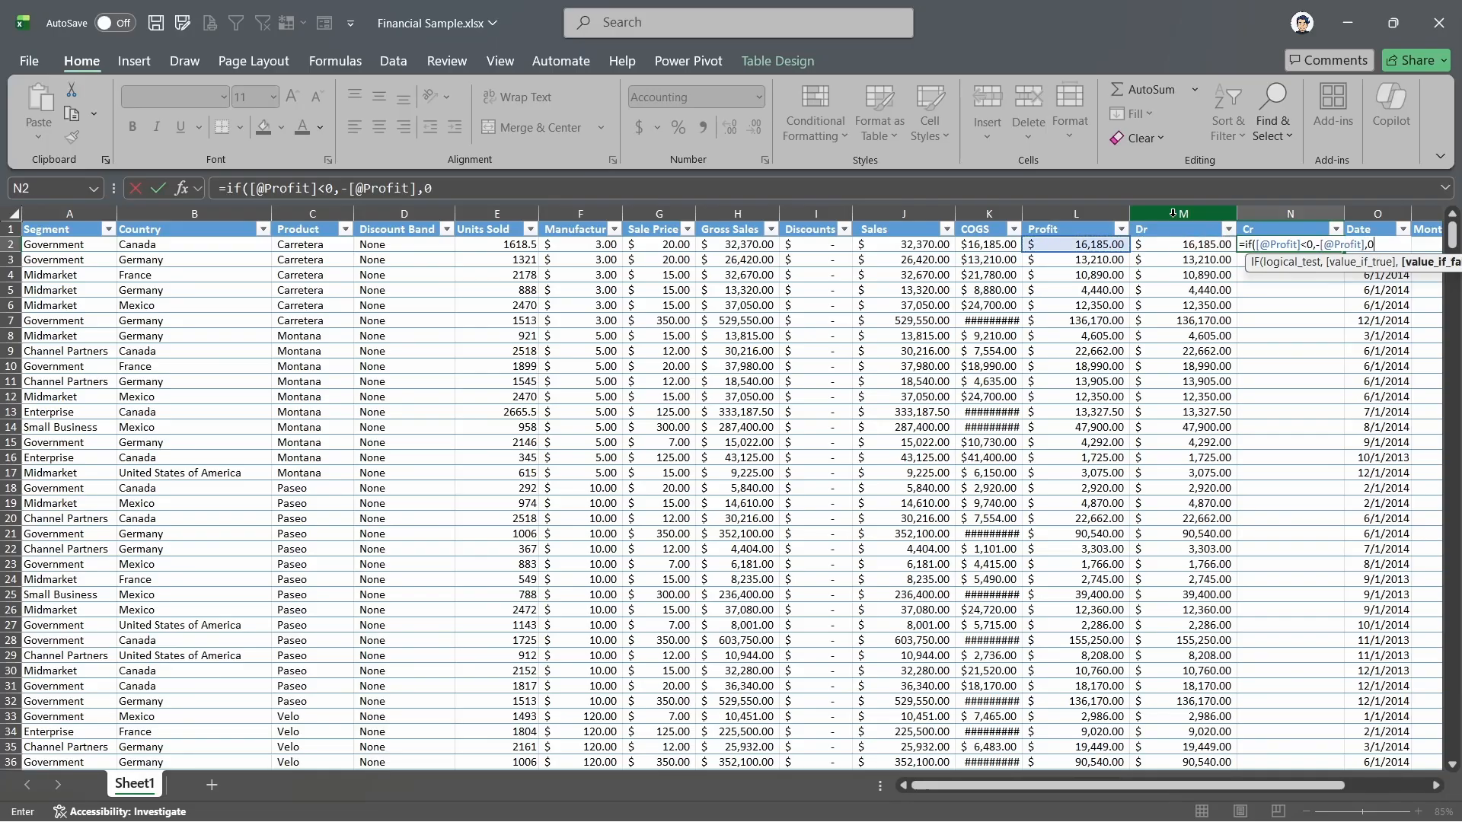
key("Return")
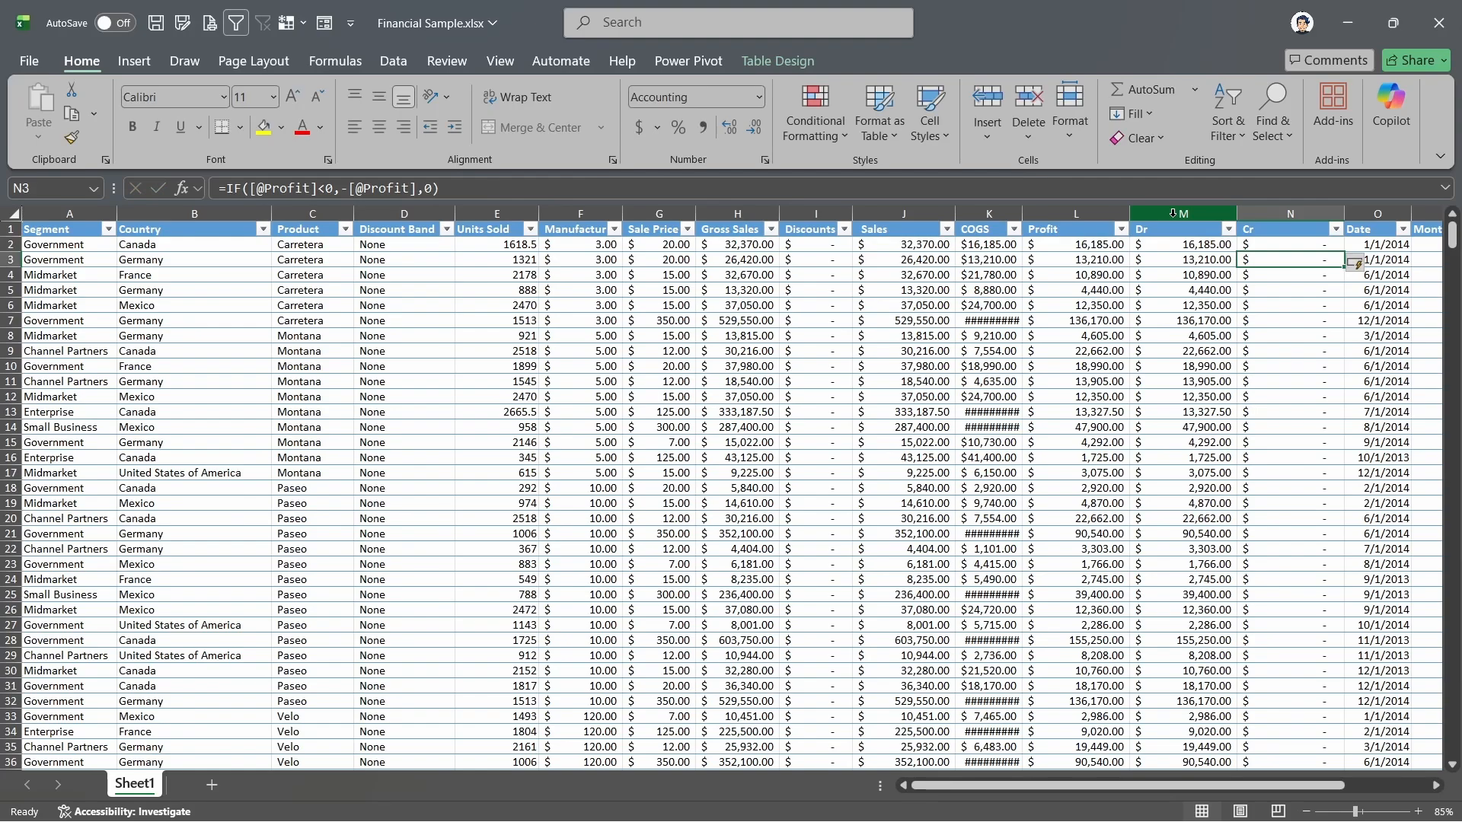
Filter the Profit column to only $(40,617.50) and $(38,046.25), and check the Dr and Cr values of those rows
key("Up")
key("Up")
key("Left")
key("Left")
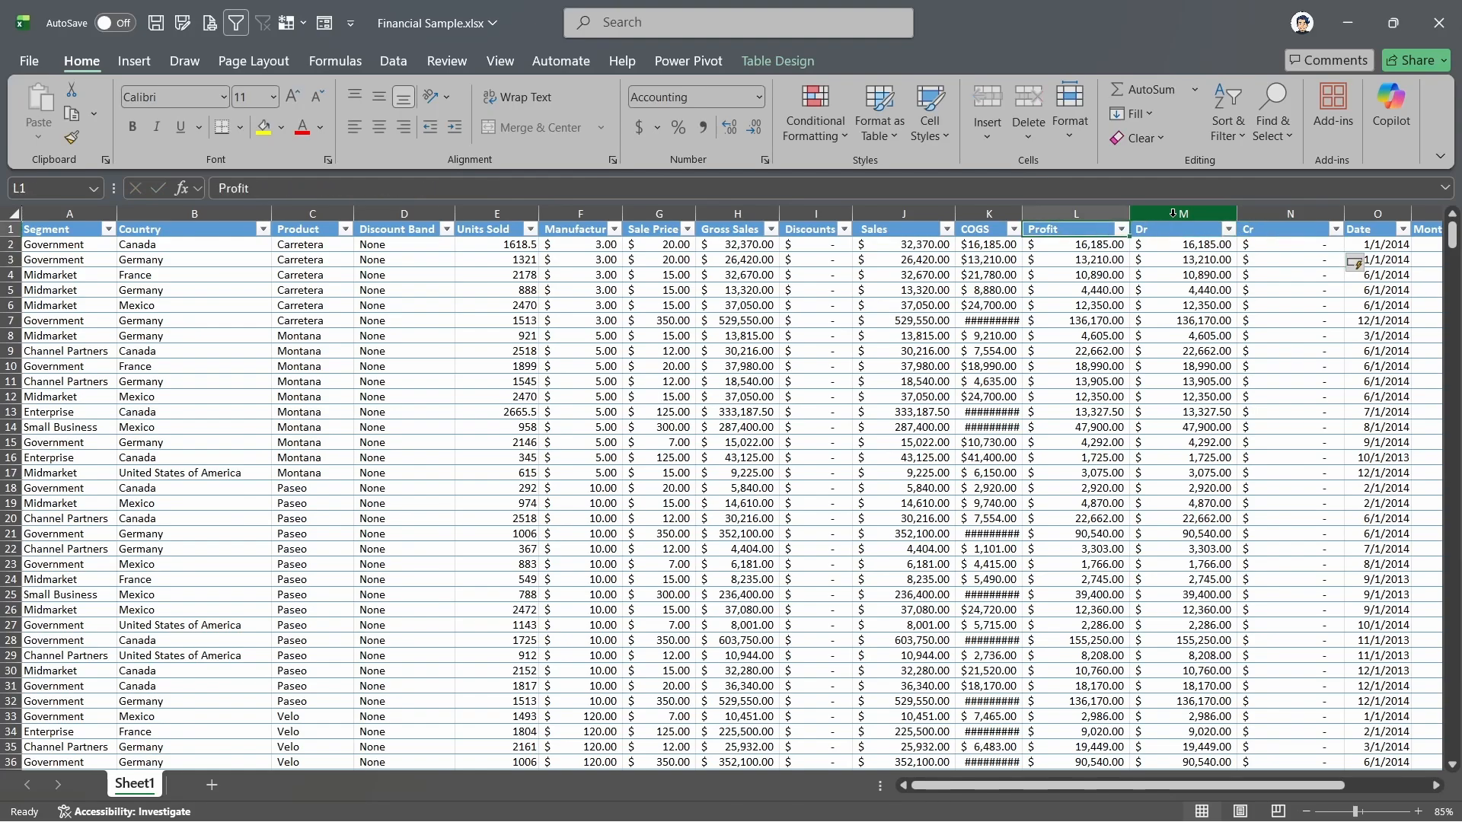
key("alt+Down")
key("Down")
key("Down")
key("Down")
key("Down")
key("Down")
key("Down")
key("Down")
key("Down")
key("Down")
key("Up")
key("space")
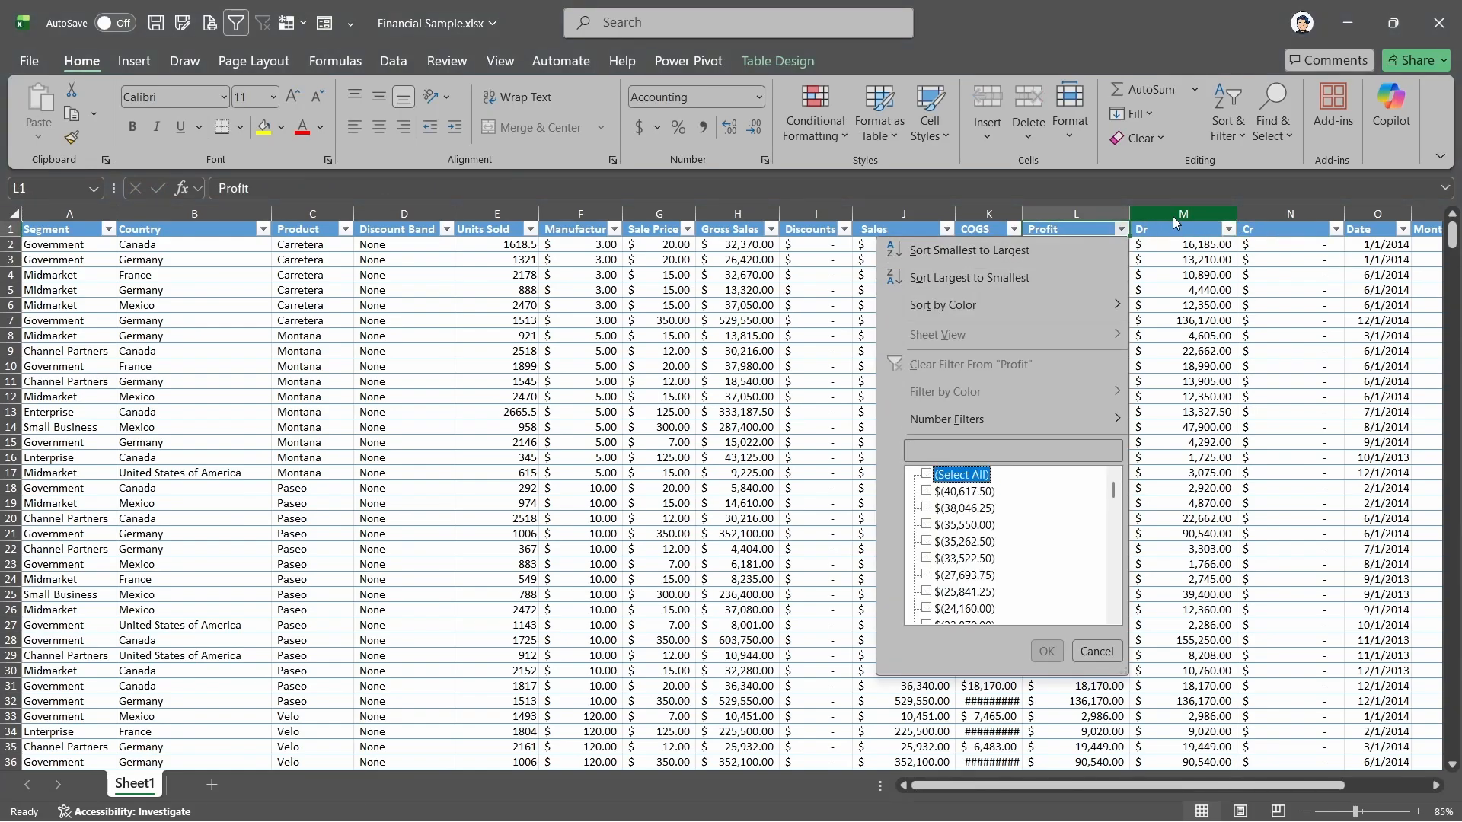
key("Down")
key("Down")
key("Up")
key("space")
key("Down")
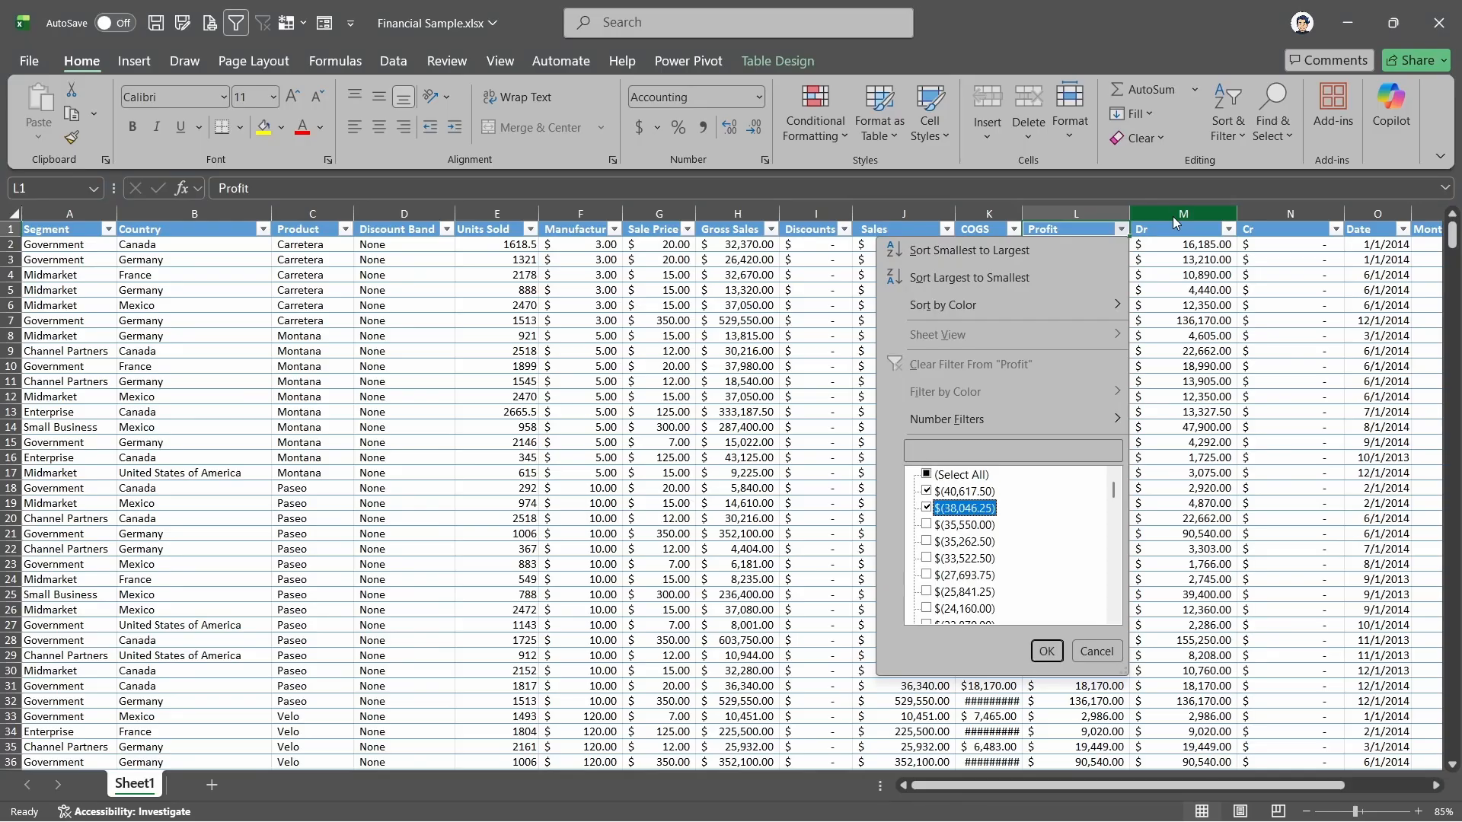
key("space")
key("Return")
key("Right")
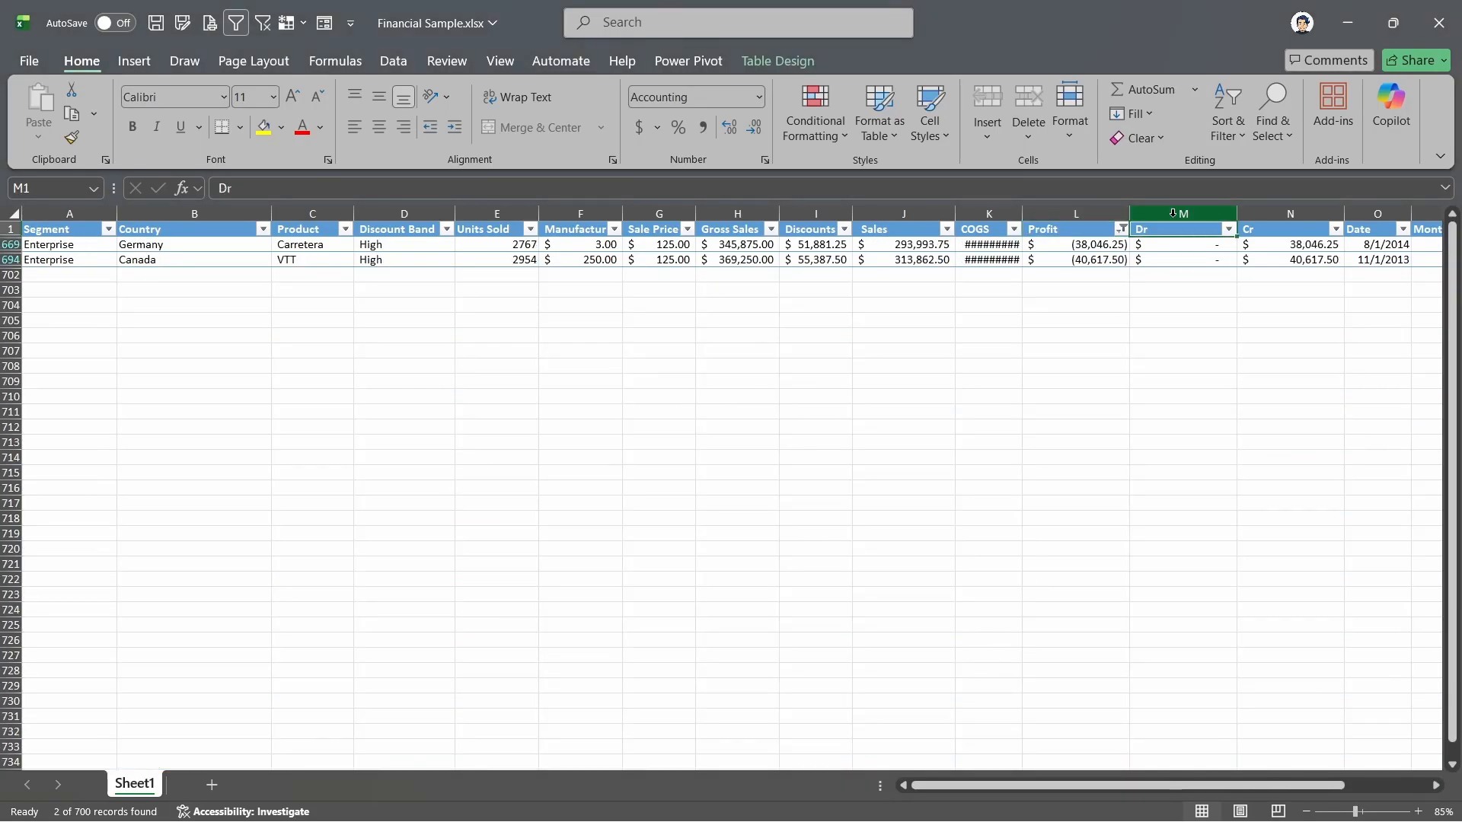
key("Down")
key("Right")
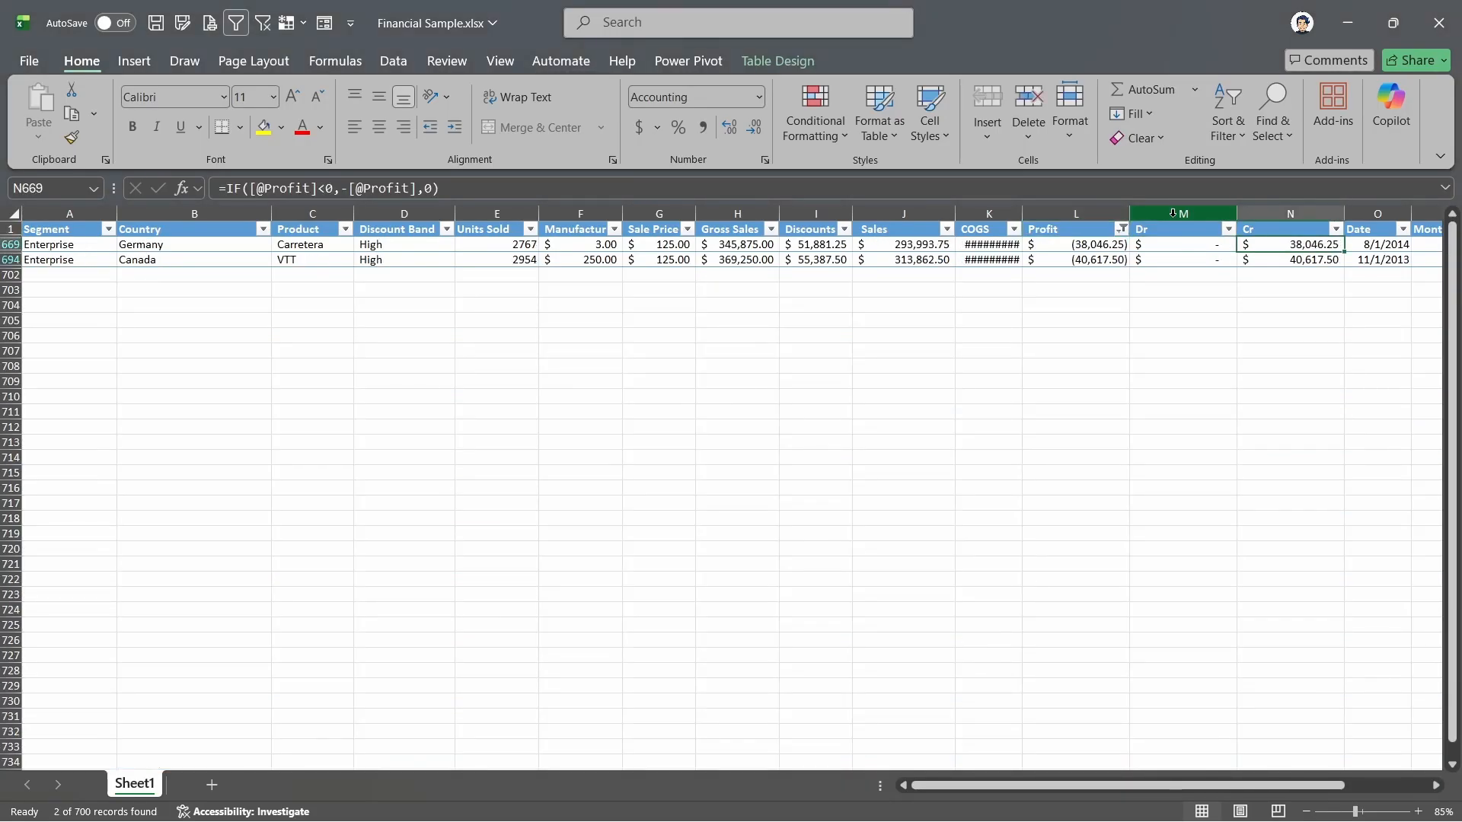
Clear the filter from the Profit column
key("Left")
key("Up")
key("Left")
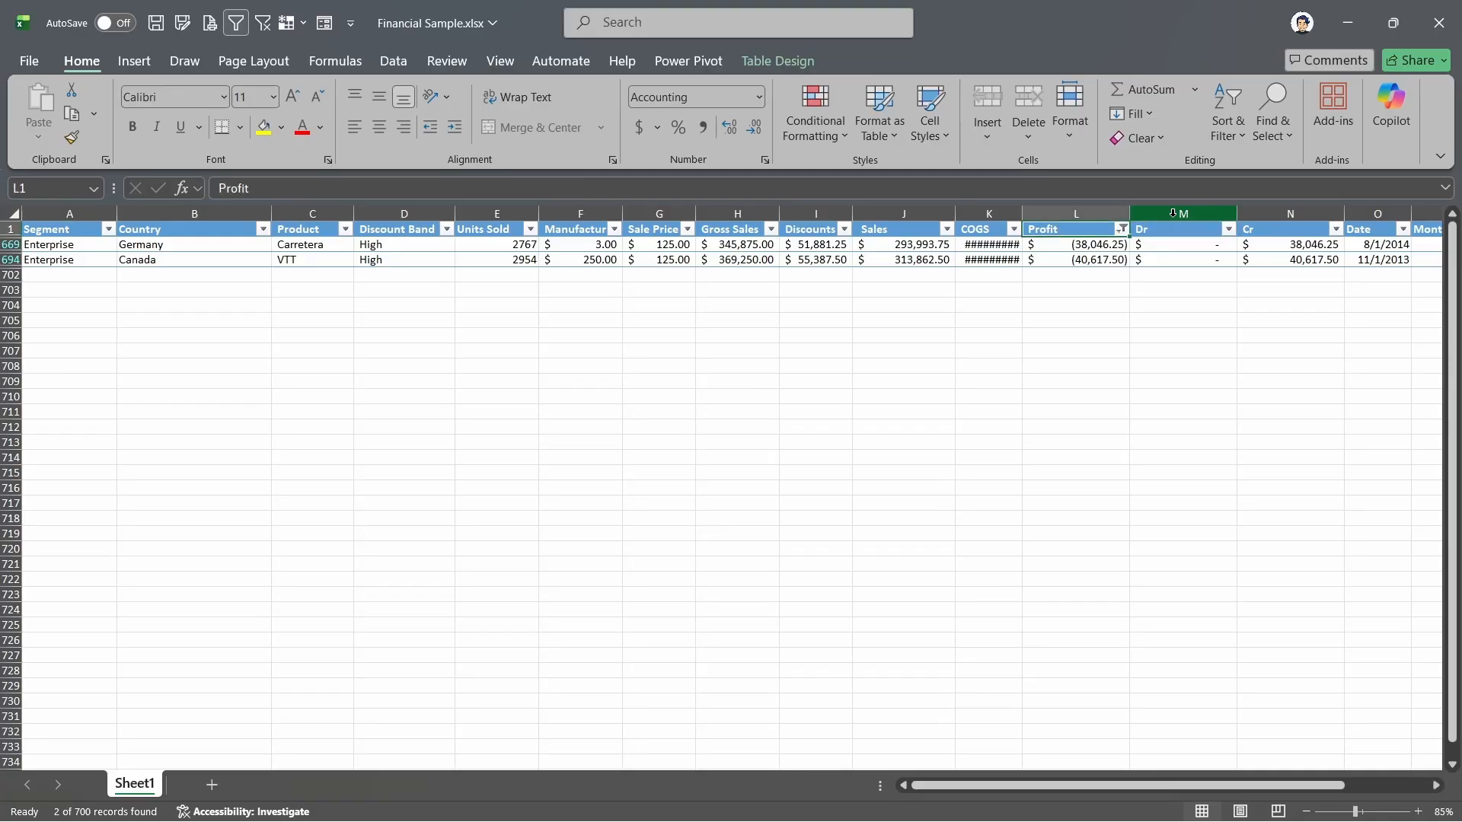
key("alt+Down")
key("Down")
key("Down")
key("Down")
key("Down")
key("Return")
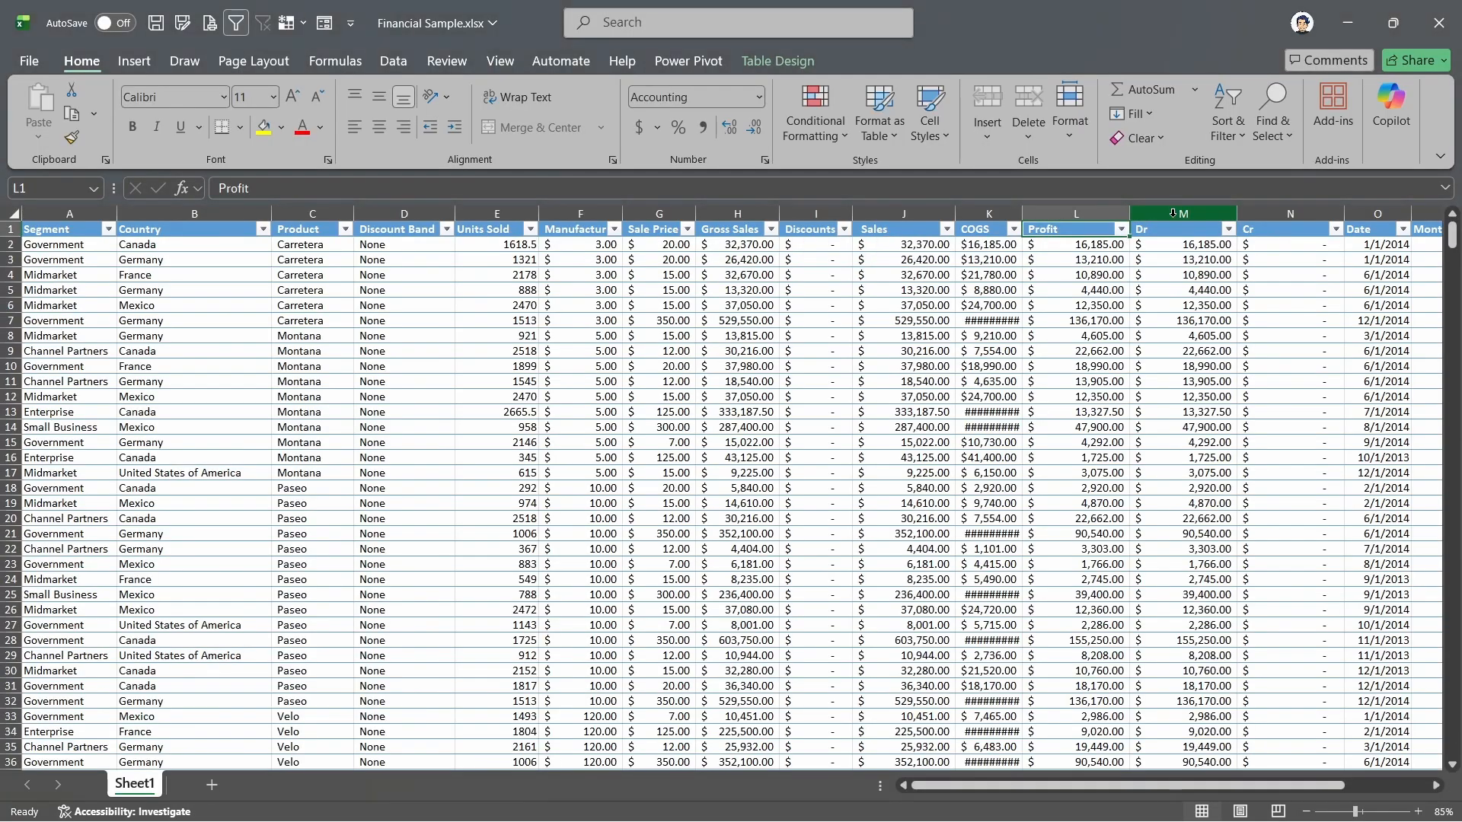
key("Right")
key("Down")
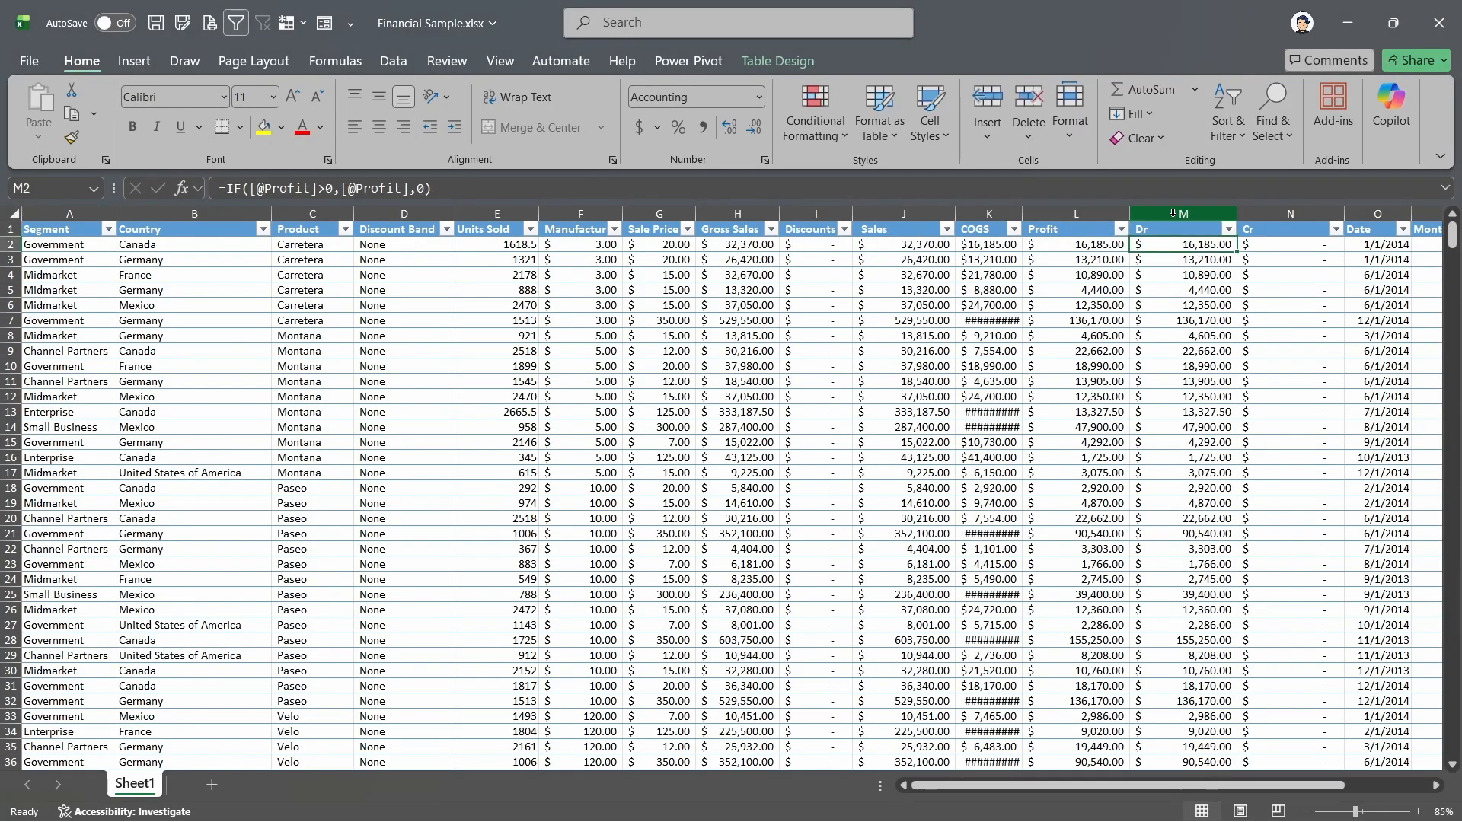
left_click(420, 190)
key("BackSpace")
key("BackSpace")
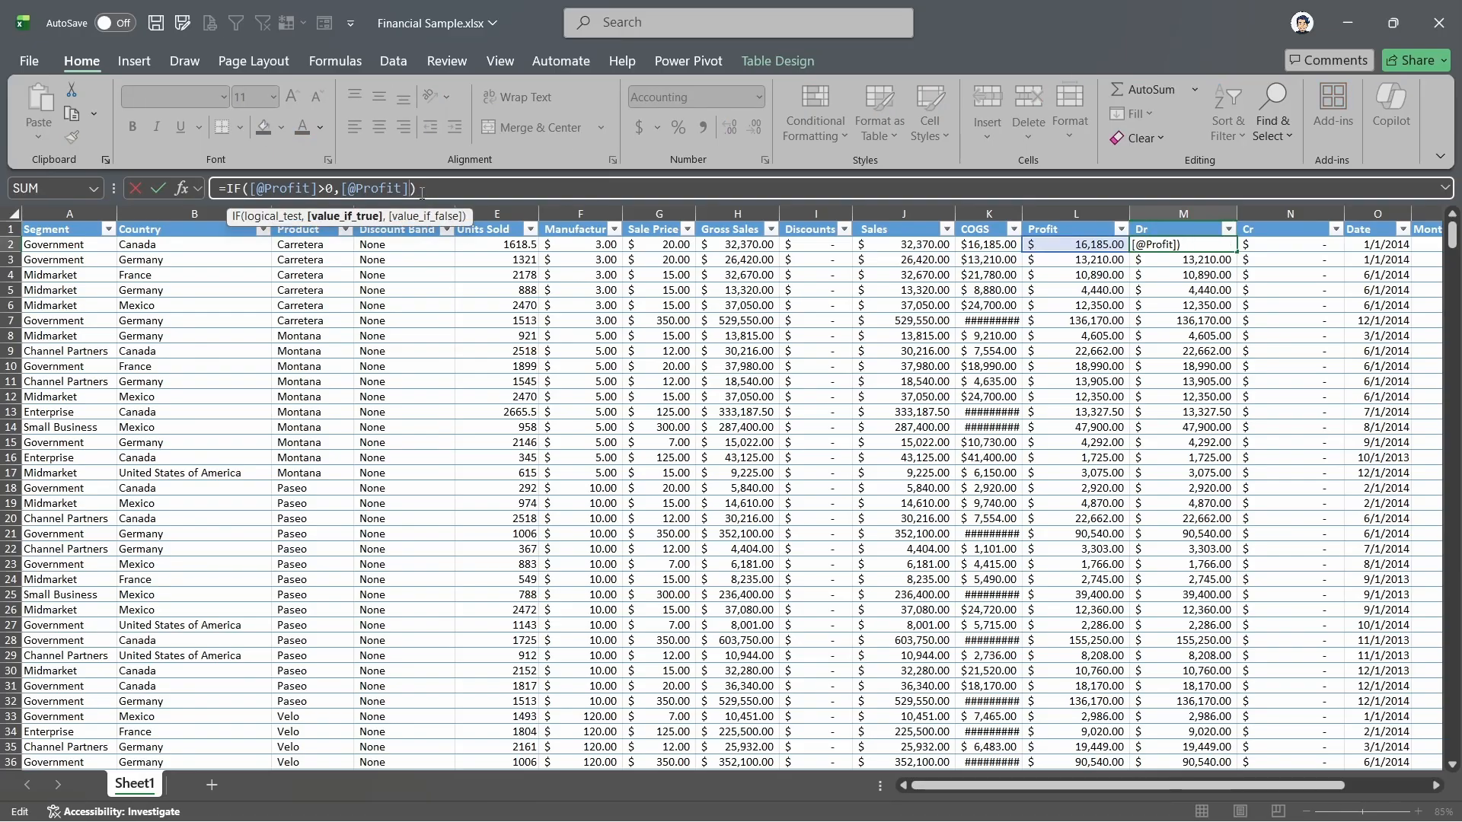
type(",")
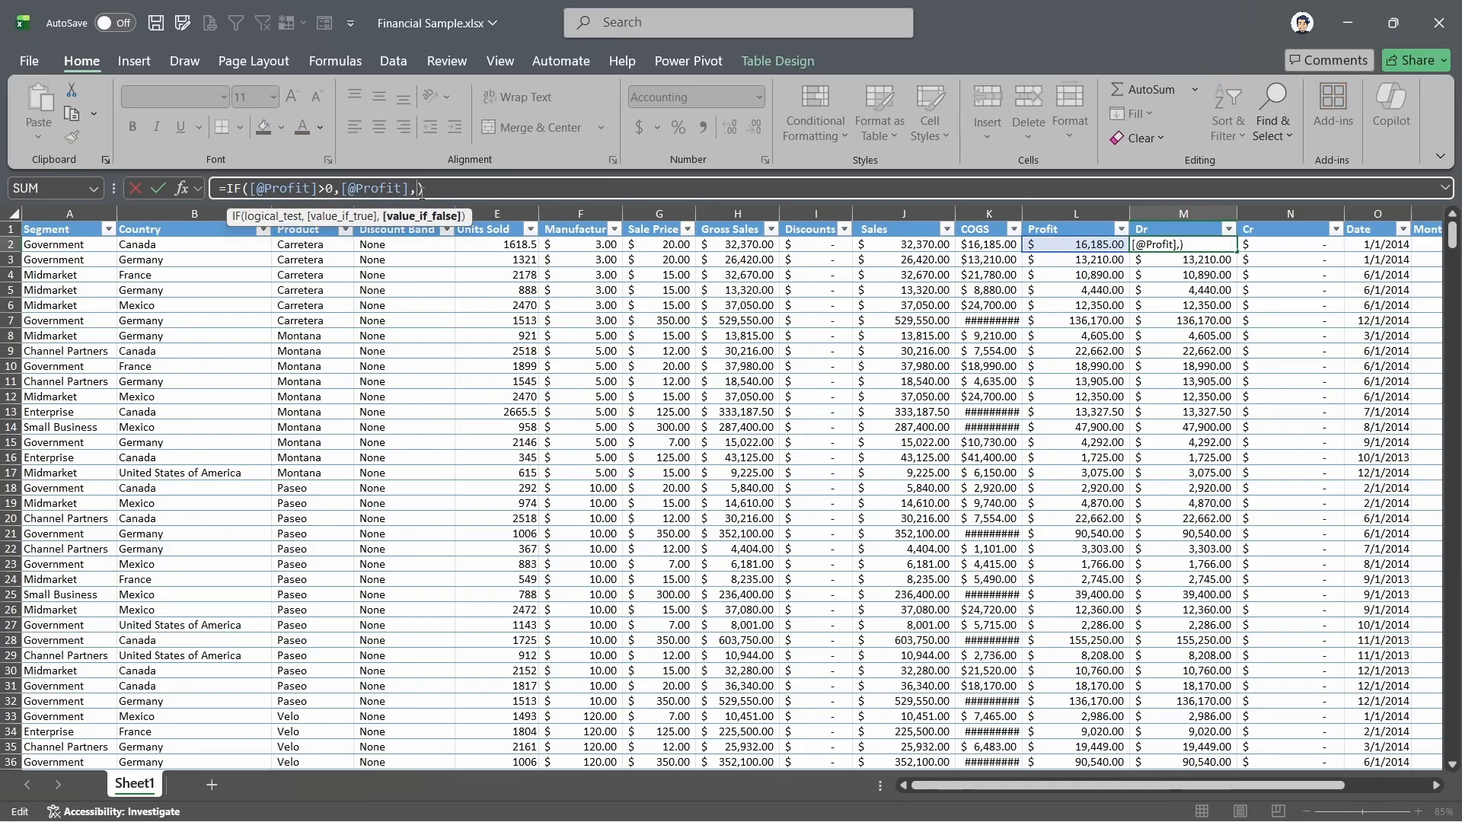
type("\"\"")
key("Return")
key("Right")
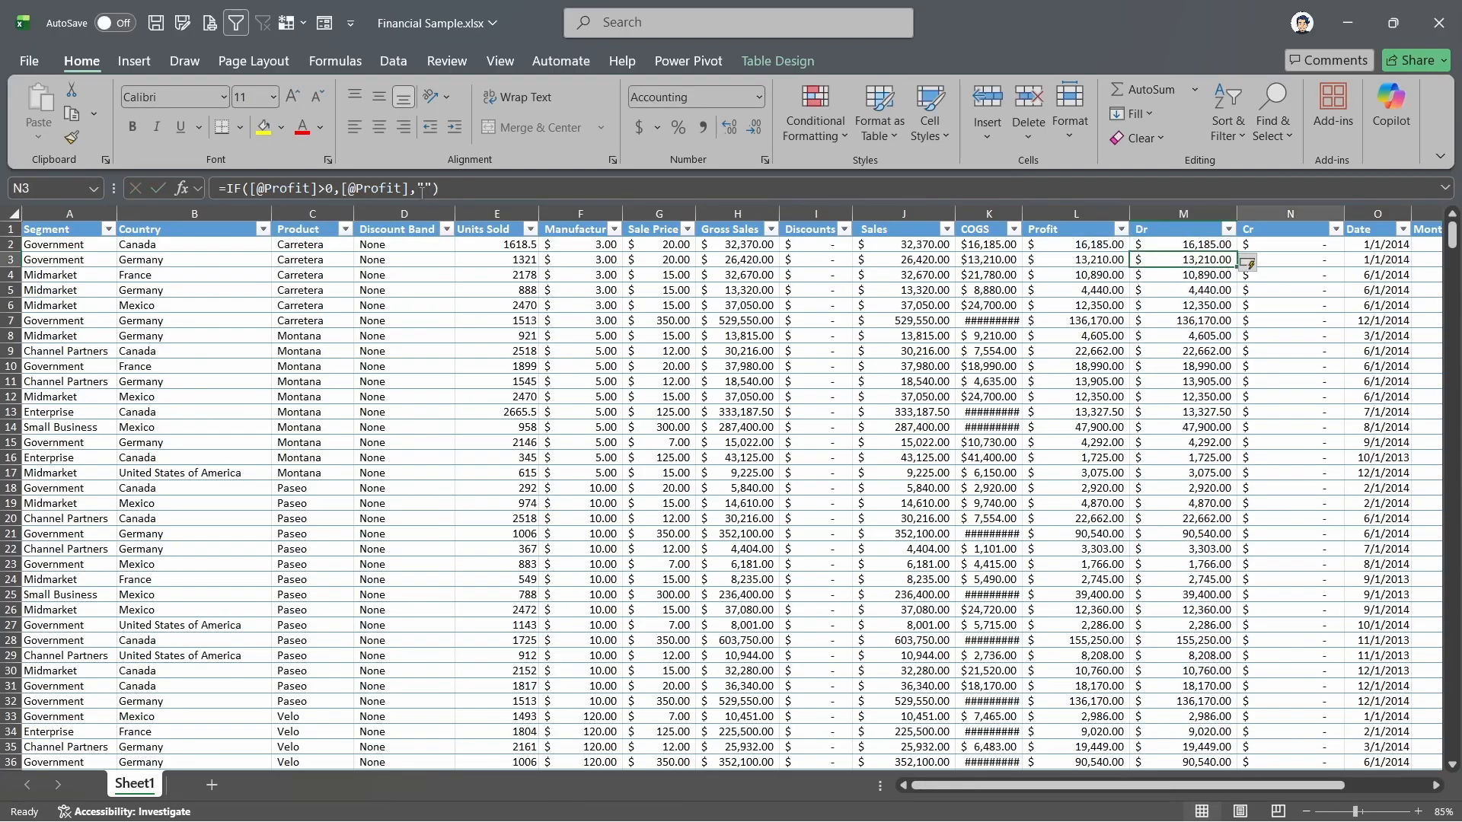
key("Up")
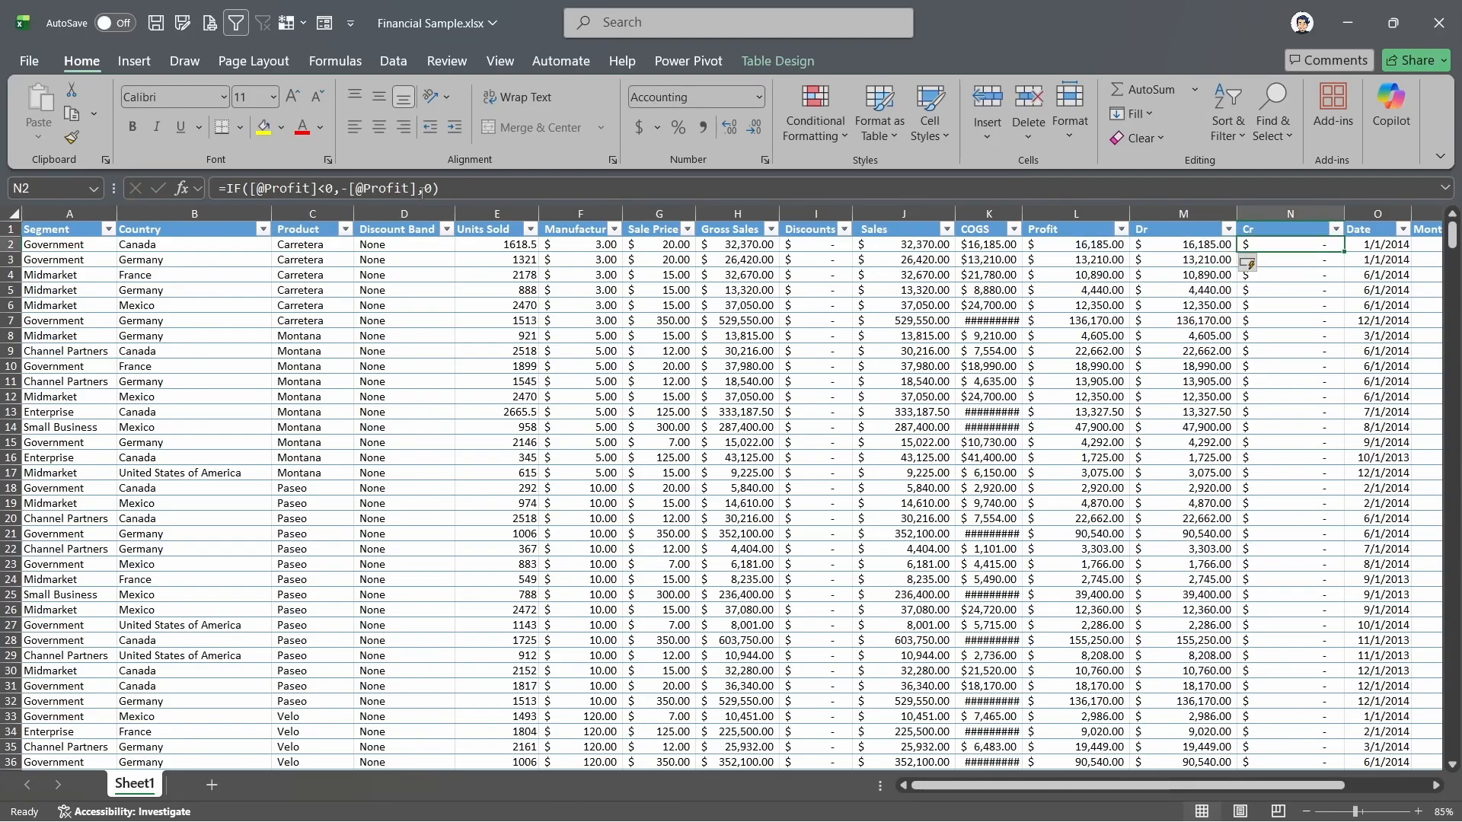
left_click(427, 187)
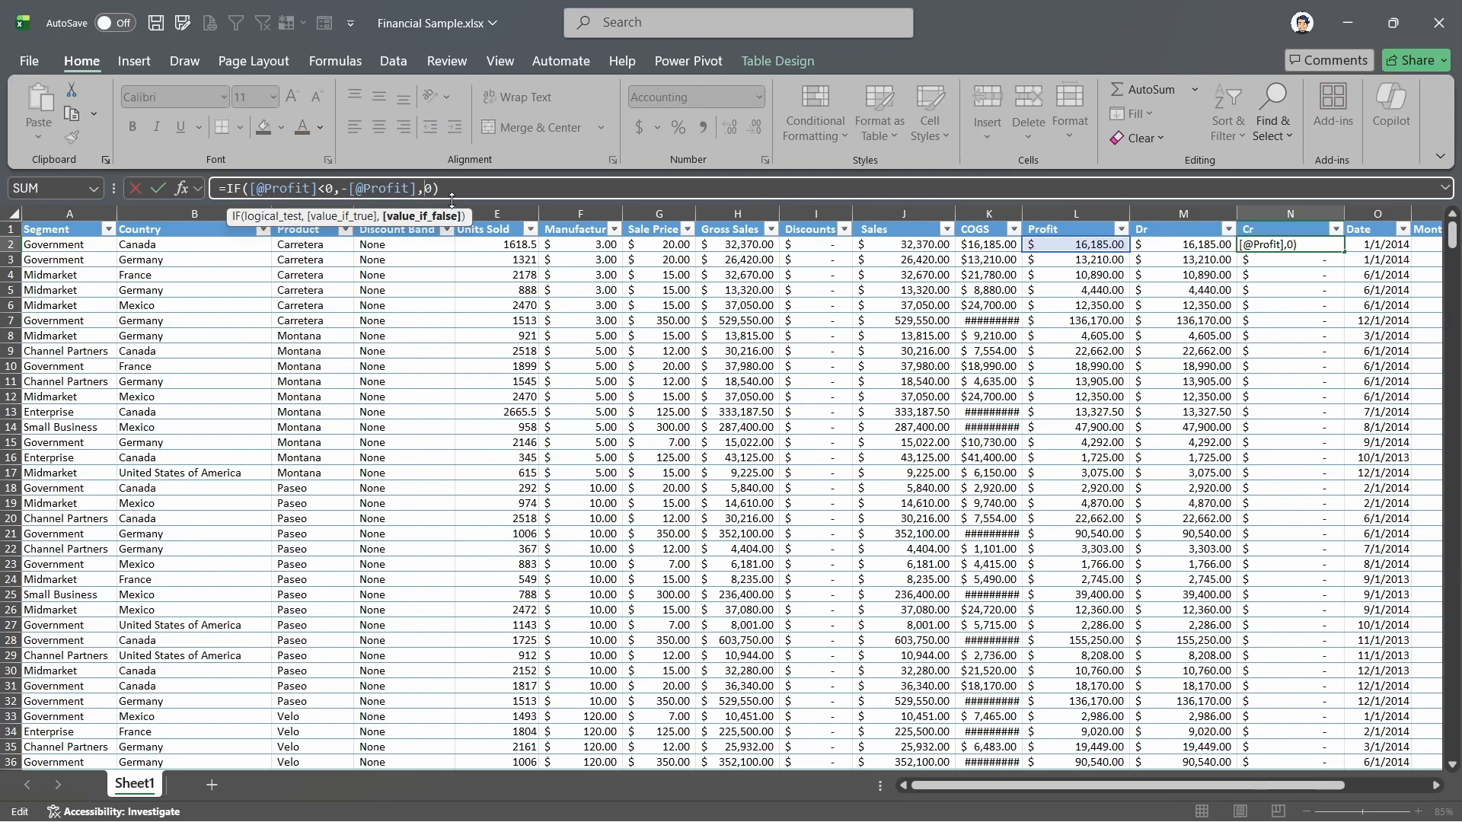
key("BackSpace")
type("\"\"")
key("Return")
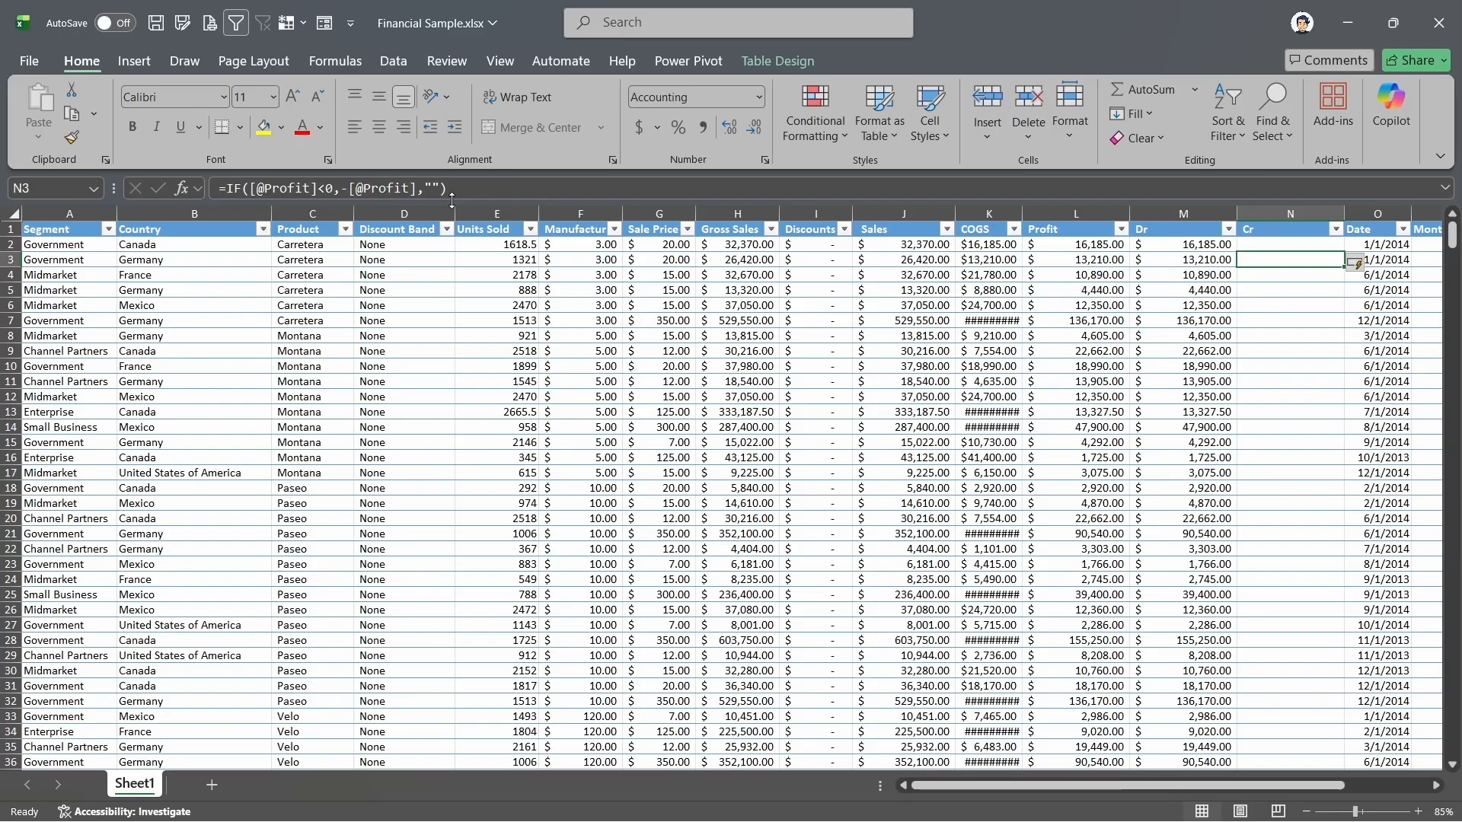
key("Up")
key("Left")
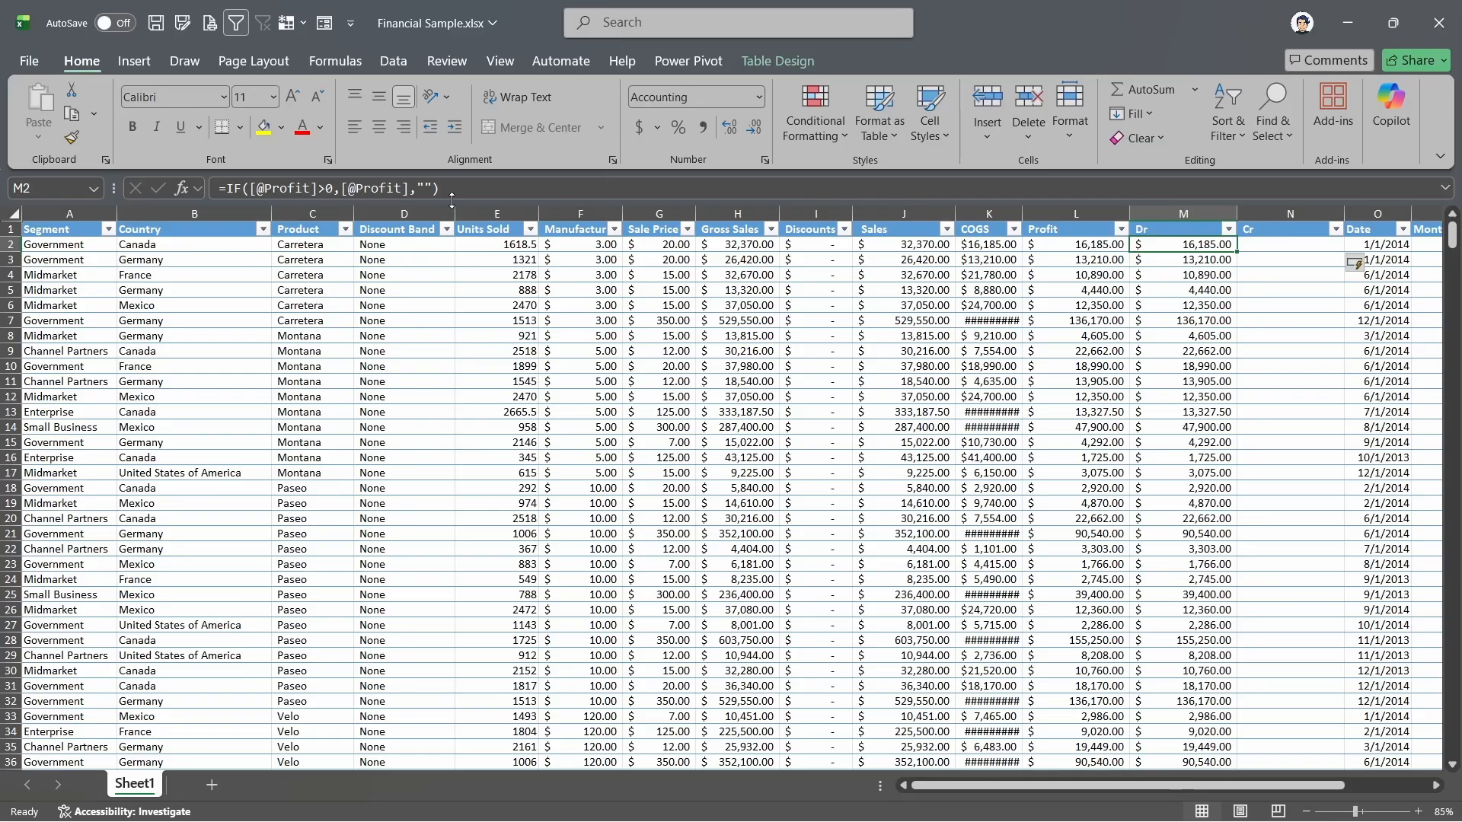
type("=")
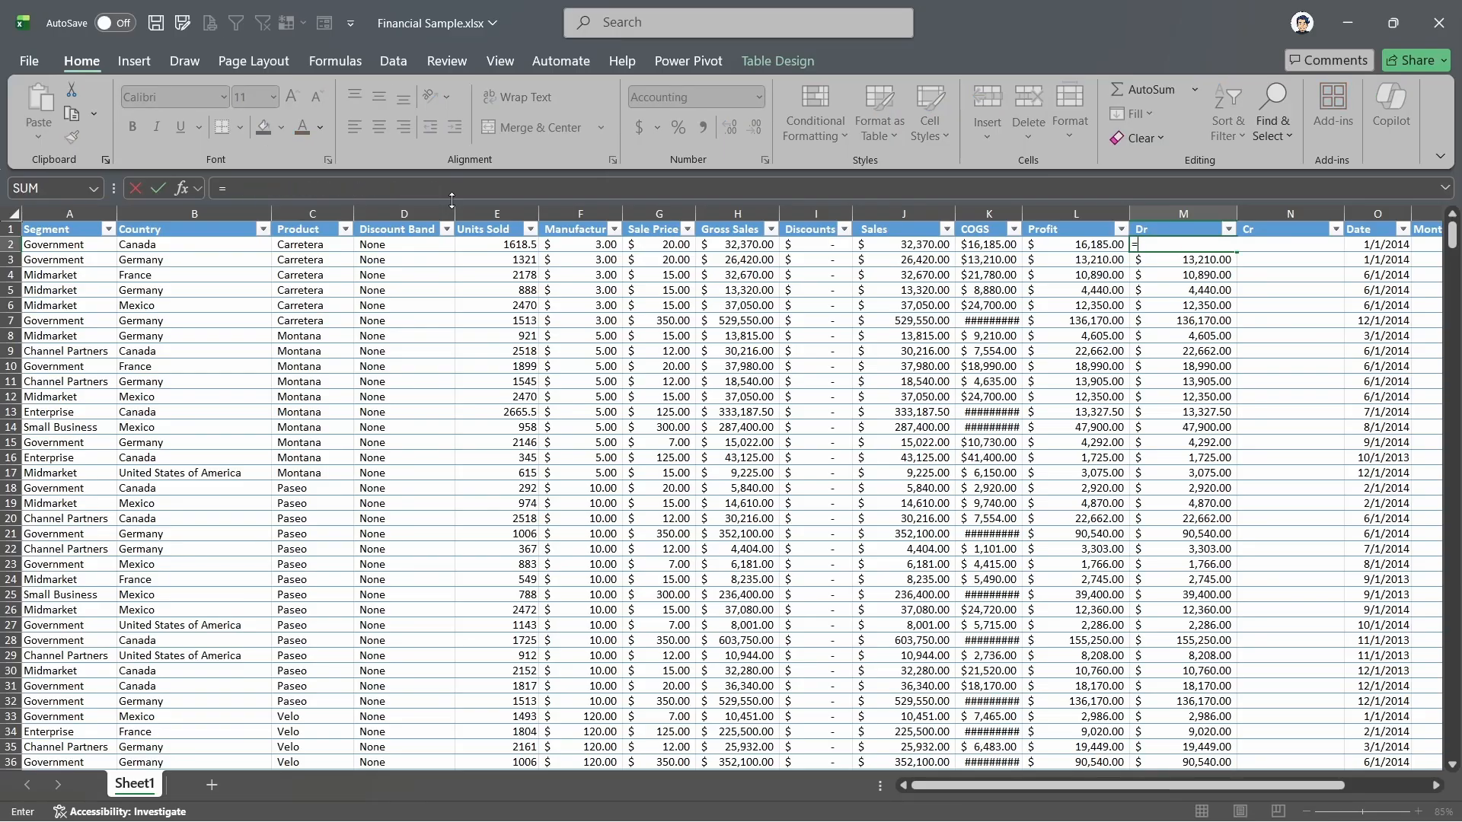
type("max(")
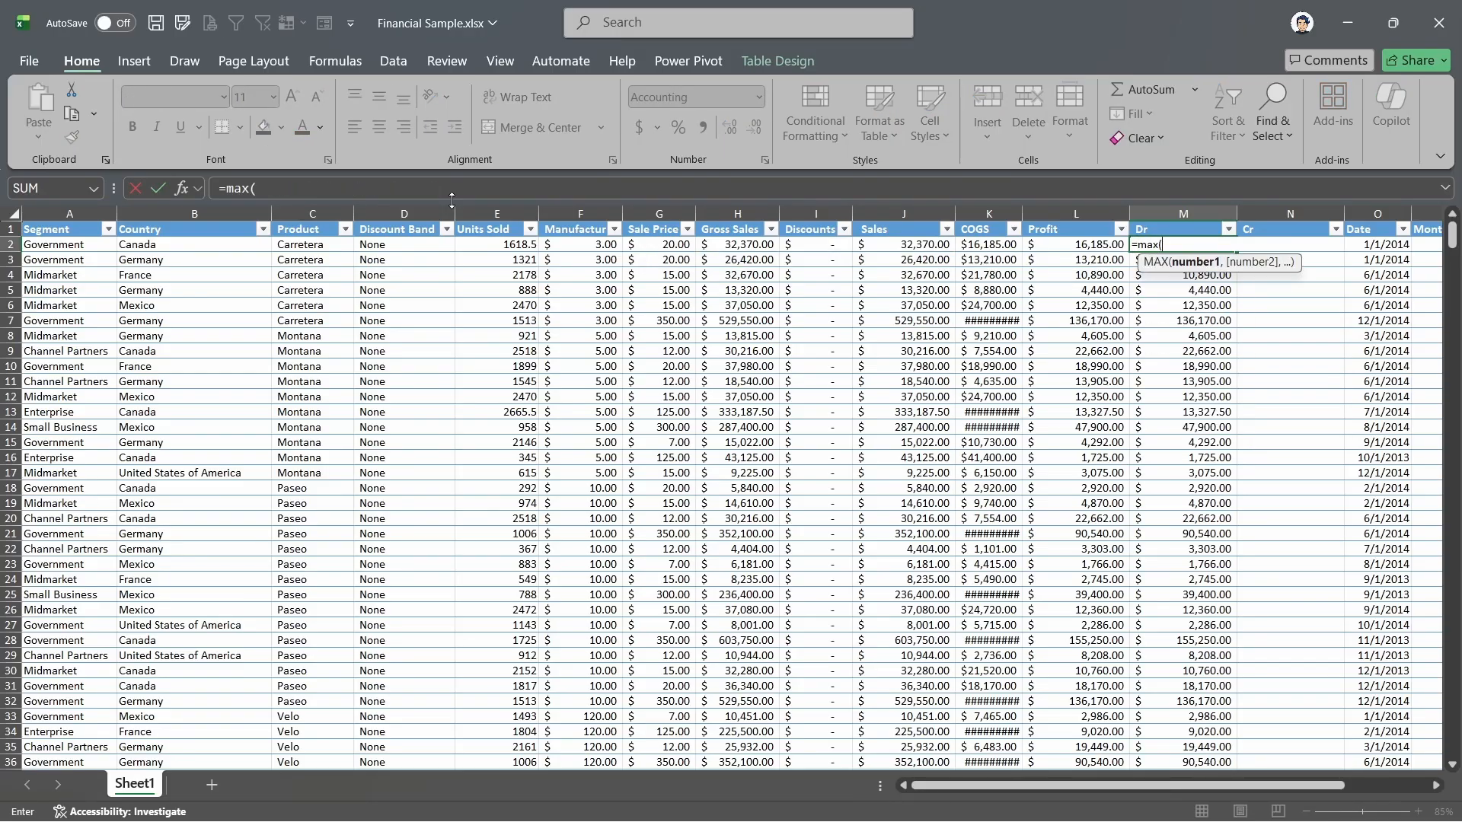
key("Left")
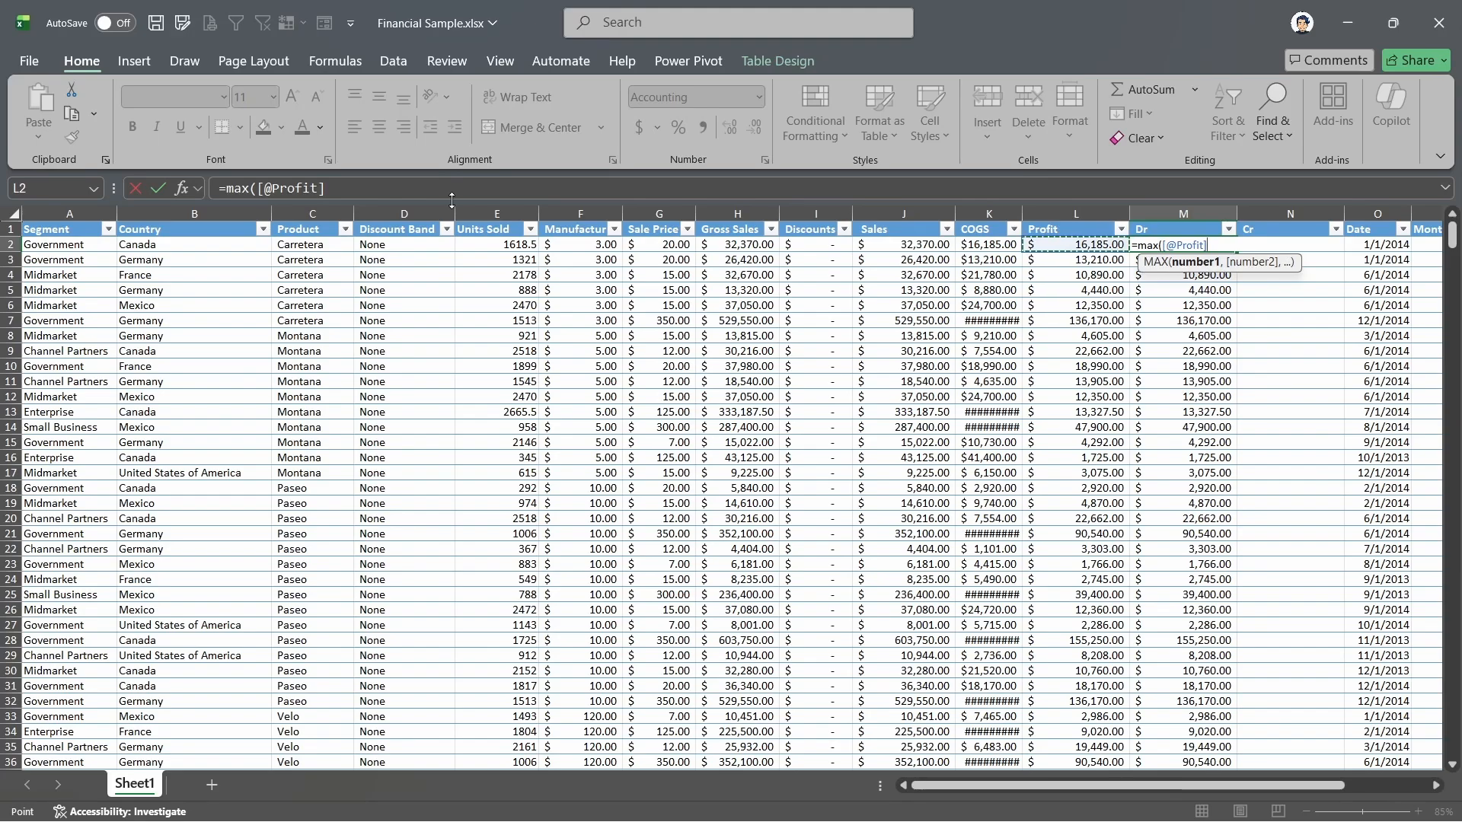
type(",0")
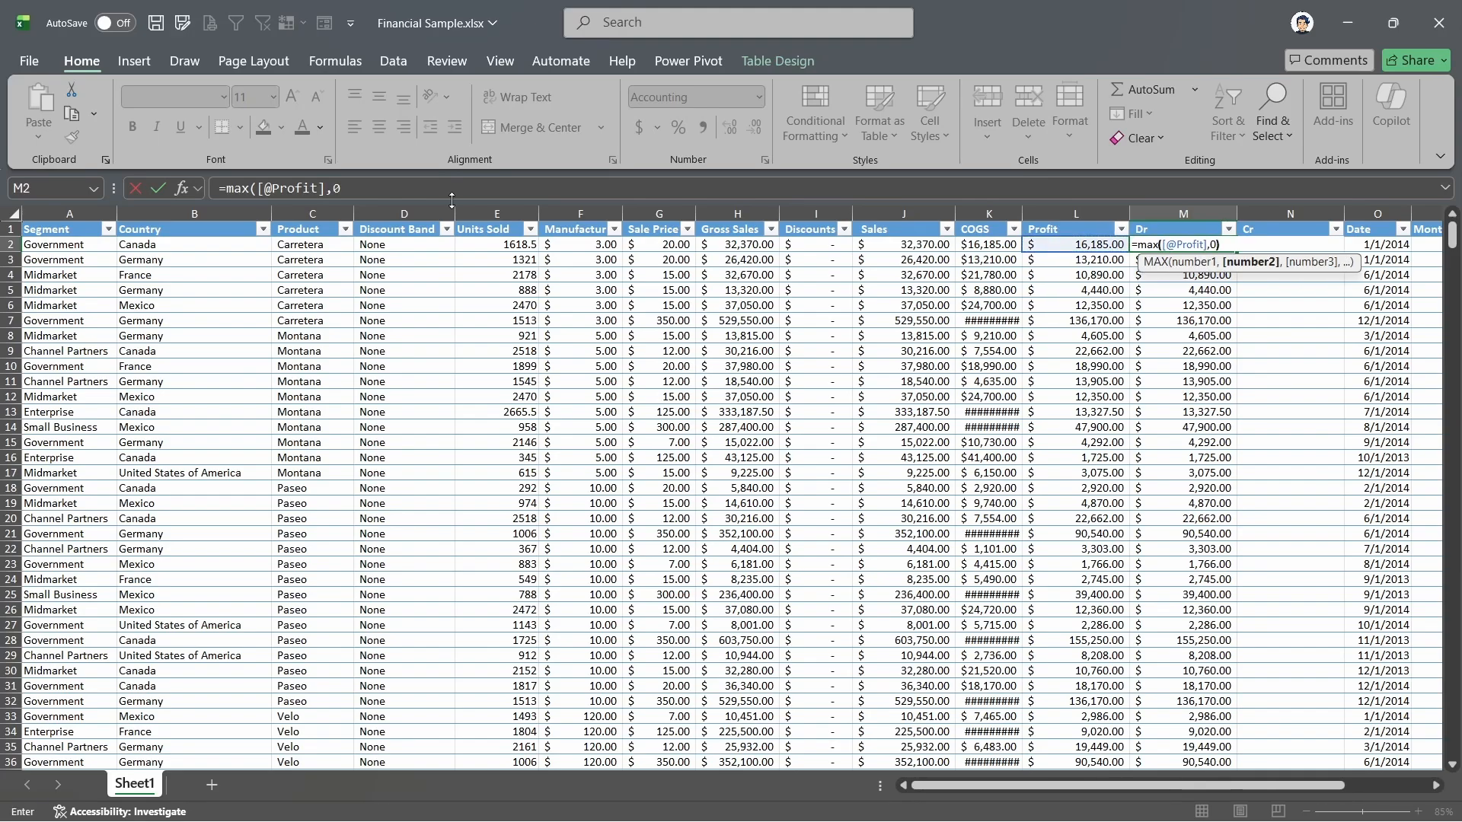
type(")")
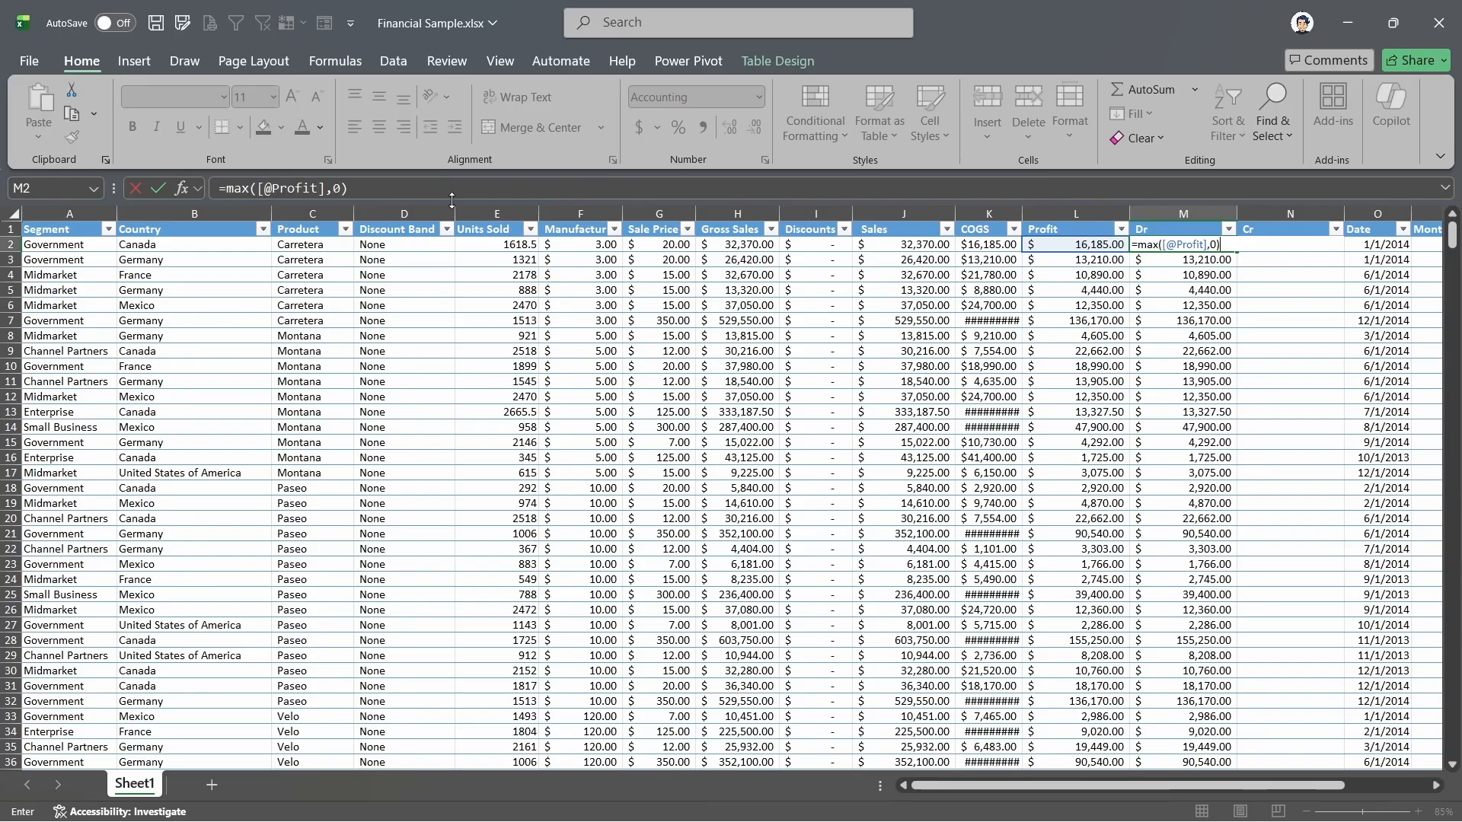
key("Return")
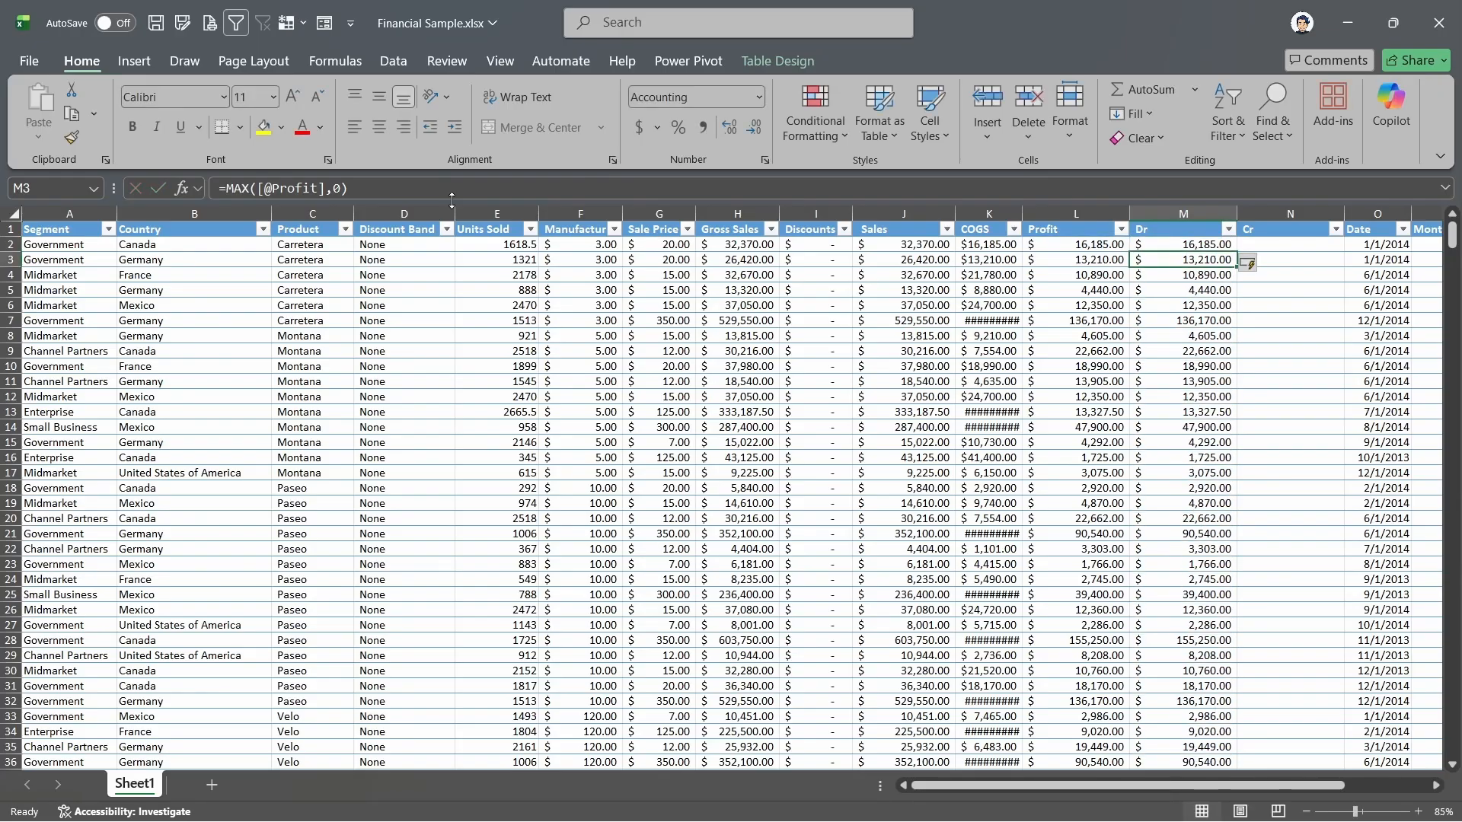
key("Up")
key("Right")
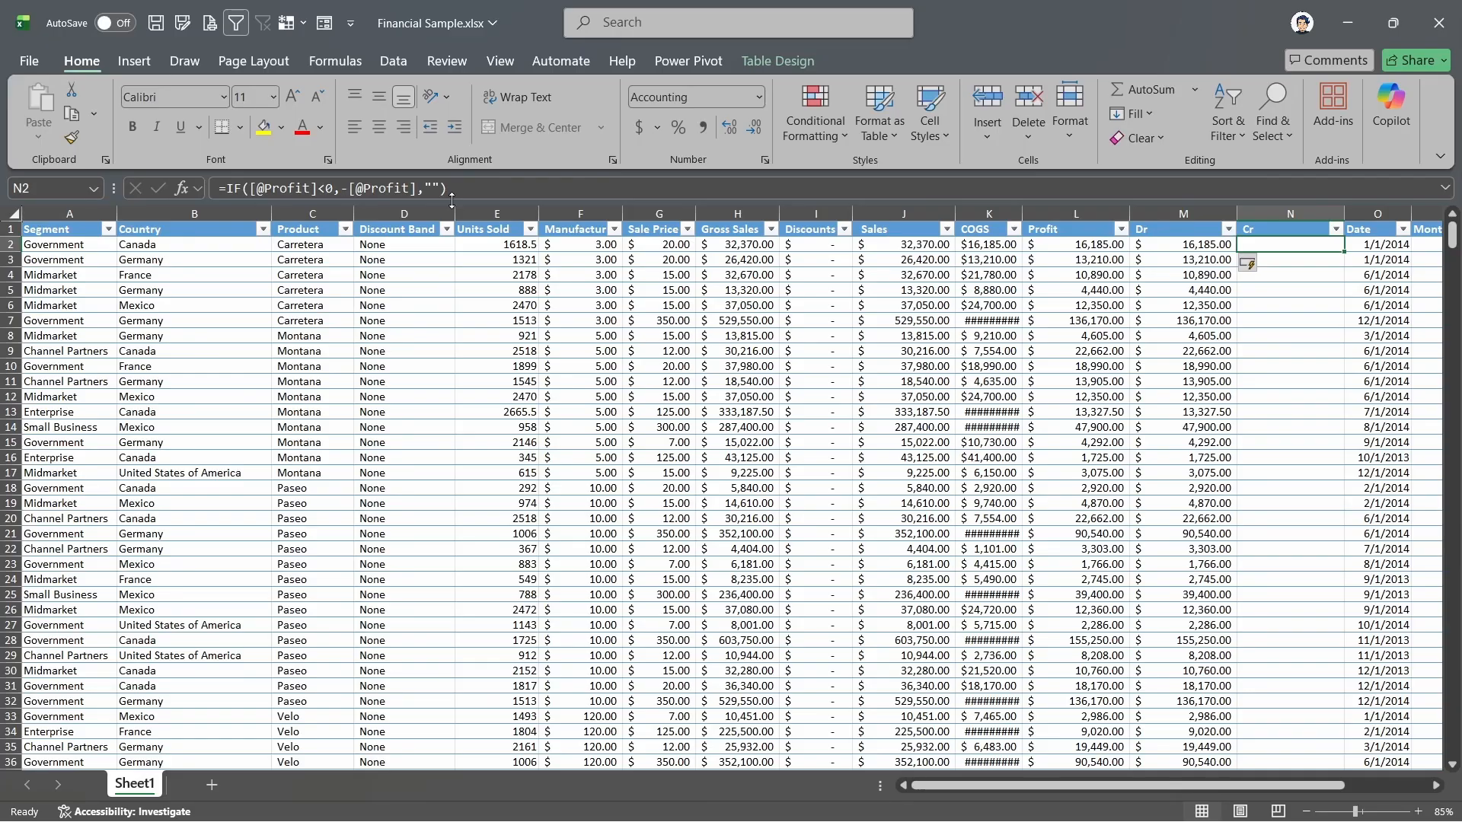
type("=")
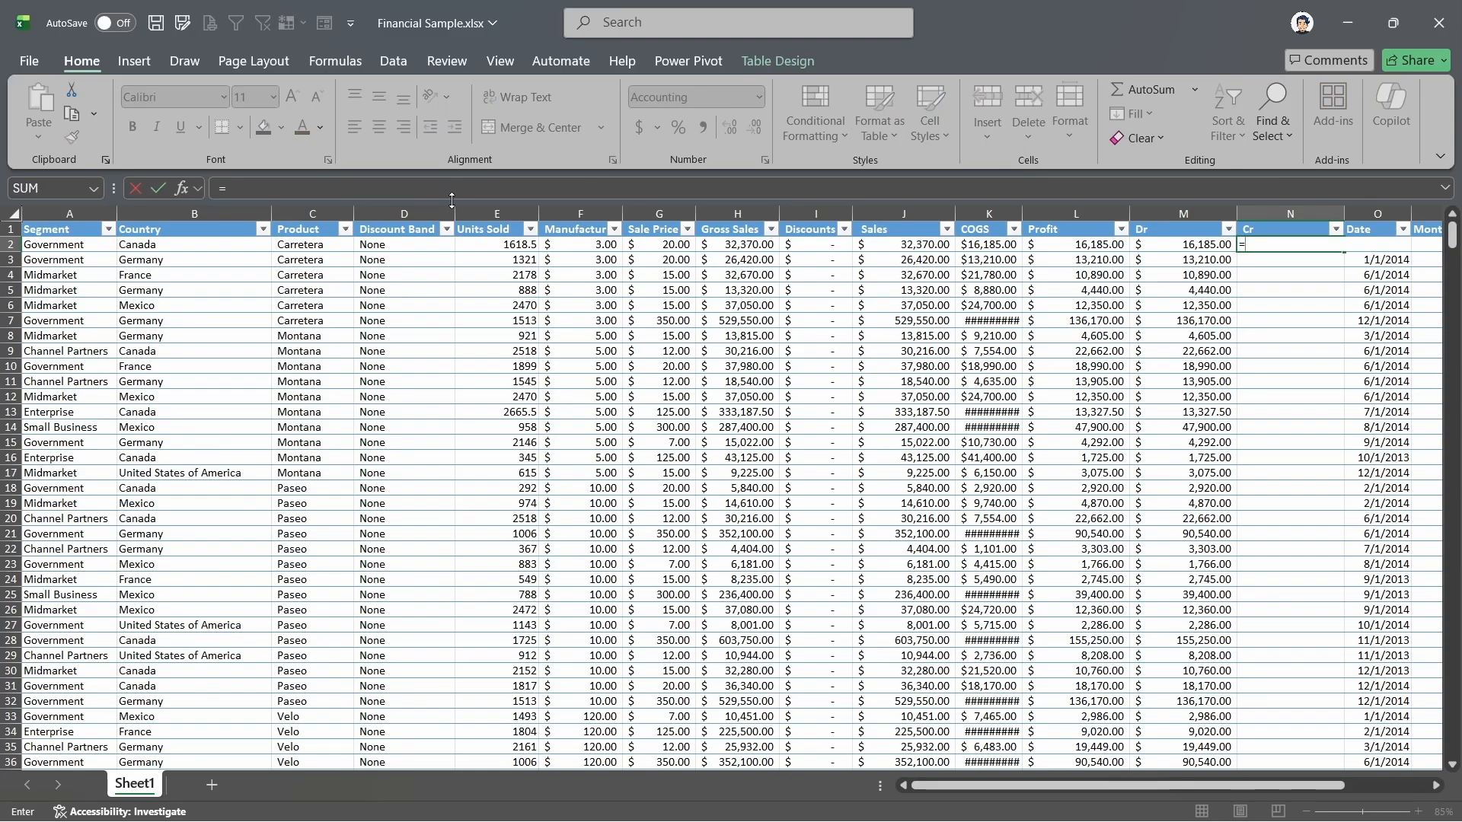
type("mi")
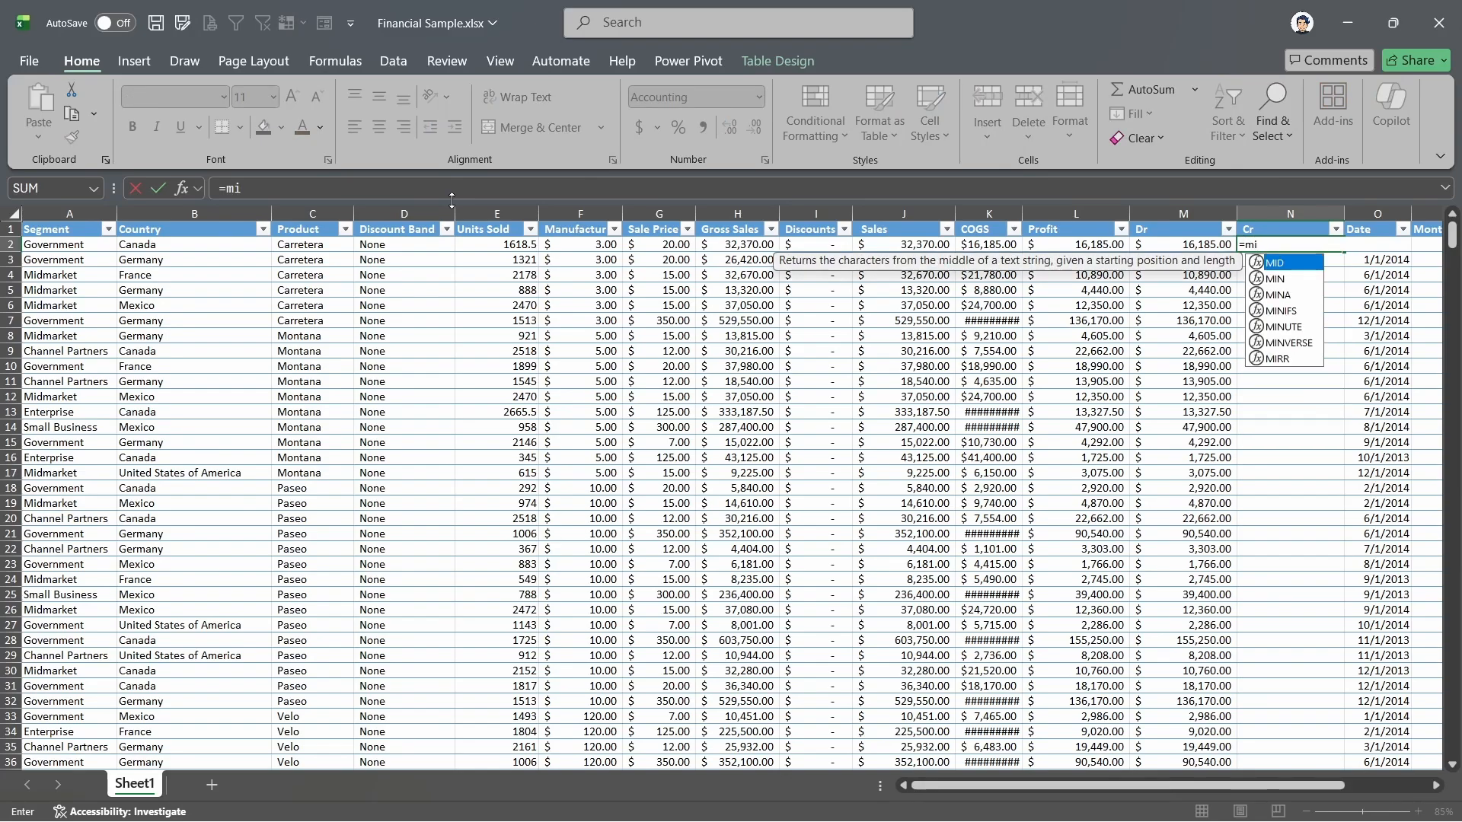
type("n")
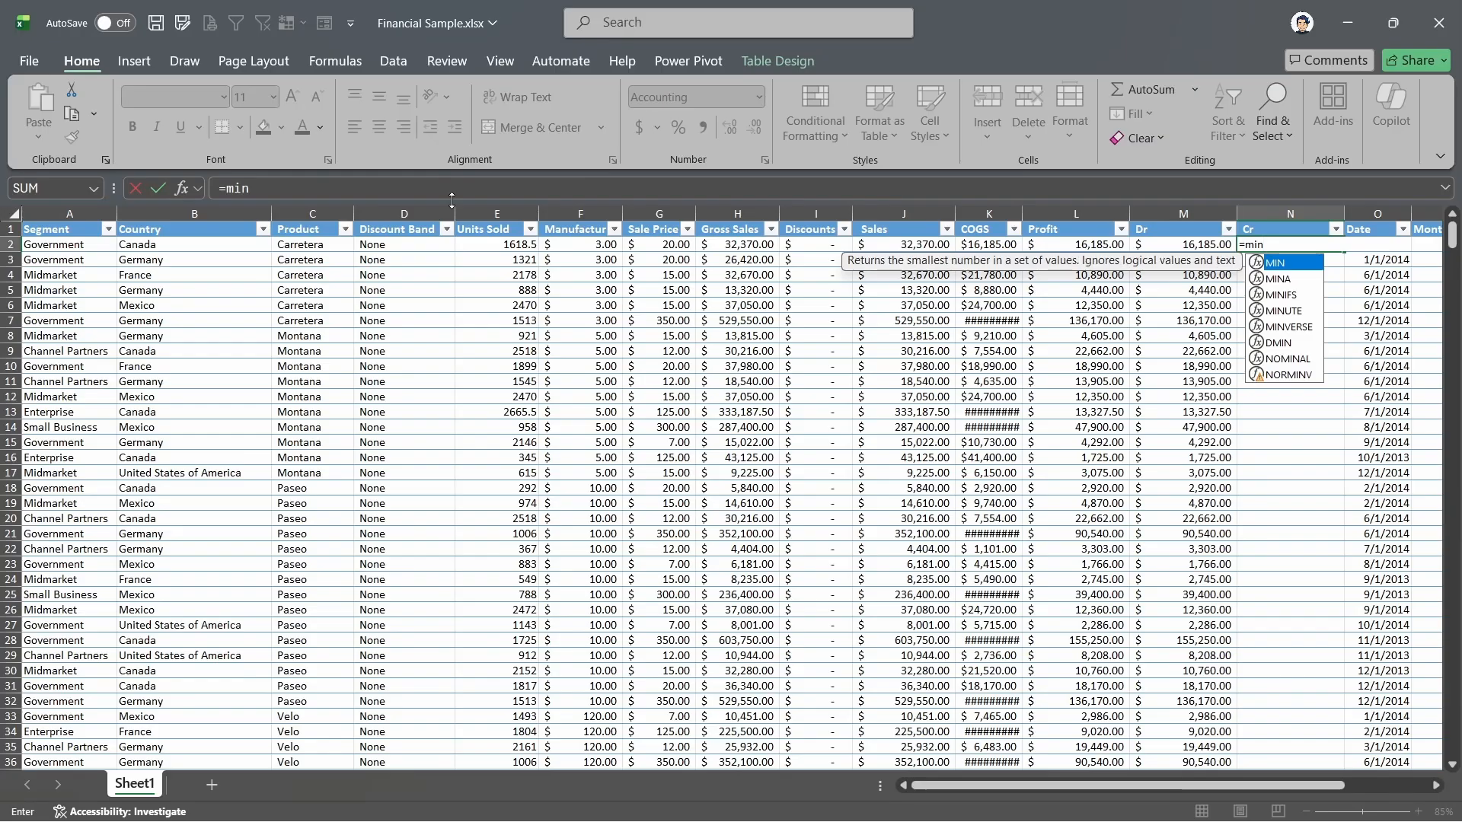
type("(")
key("Left")
key("Left")
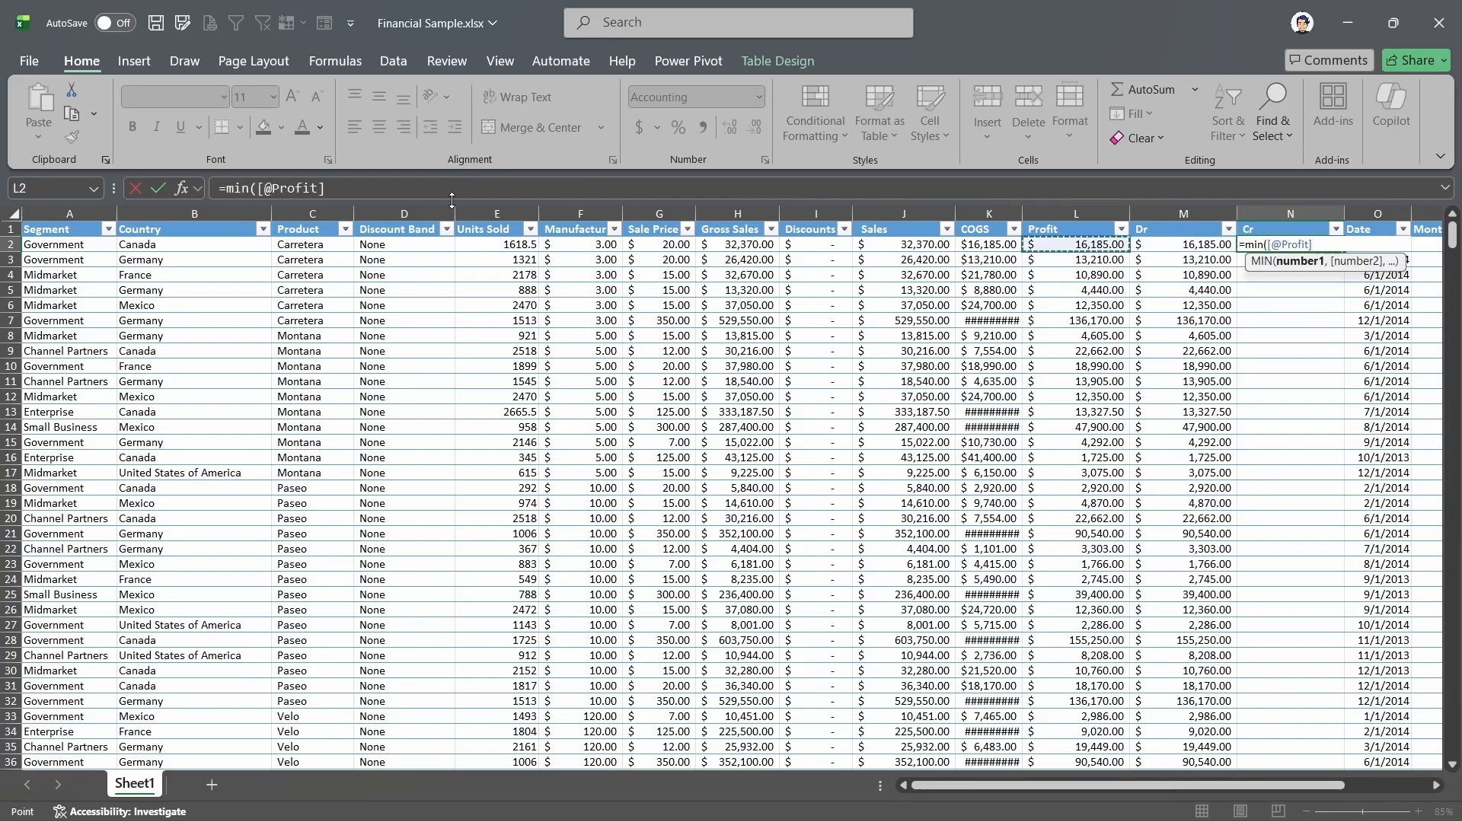
type(",0)")
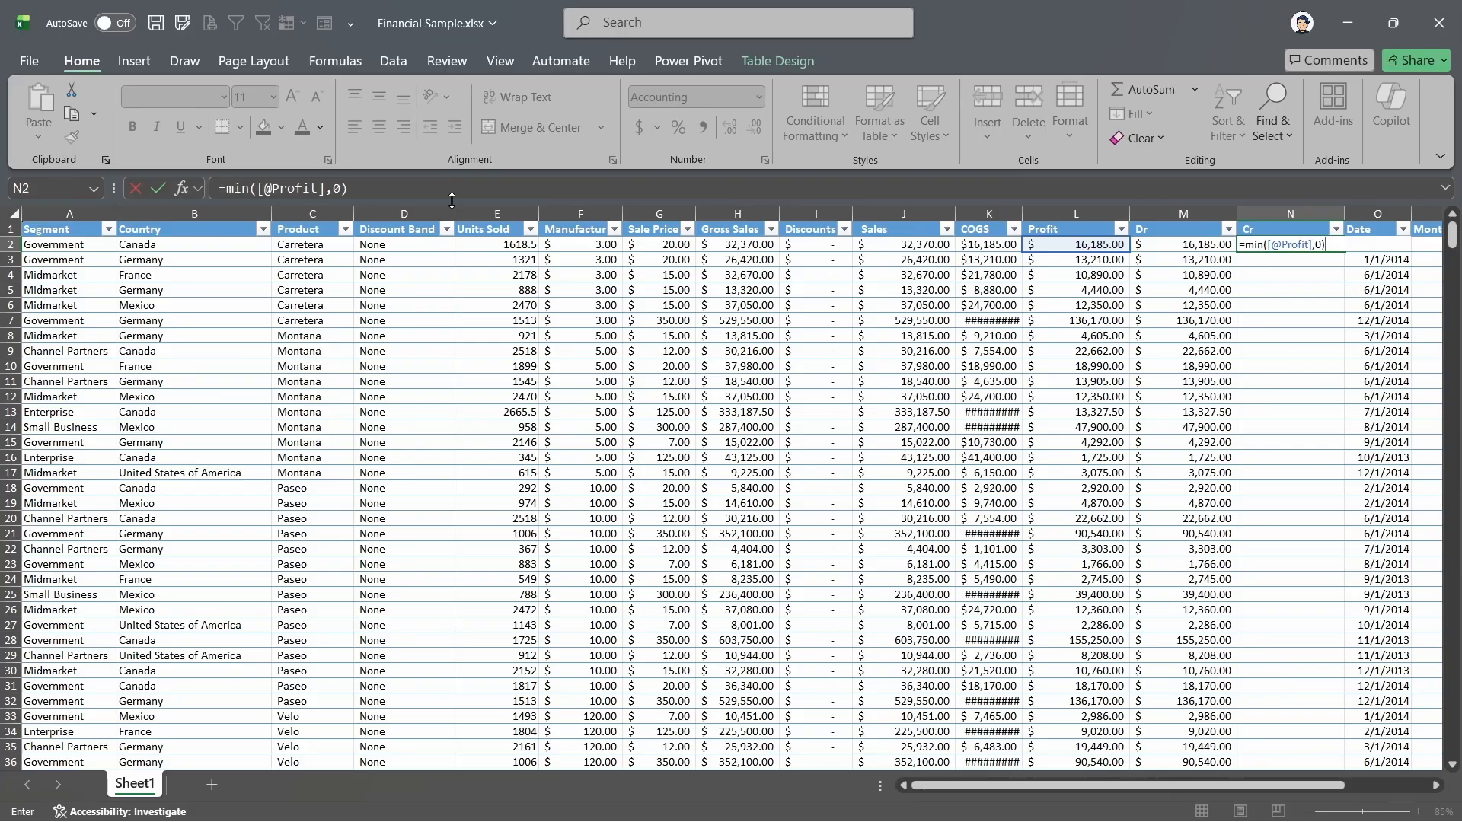
key("Return")
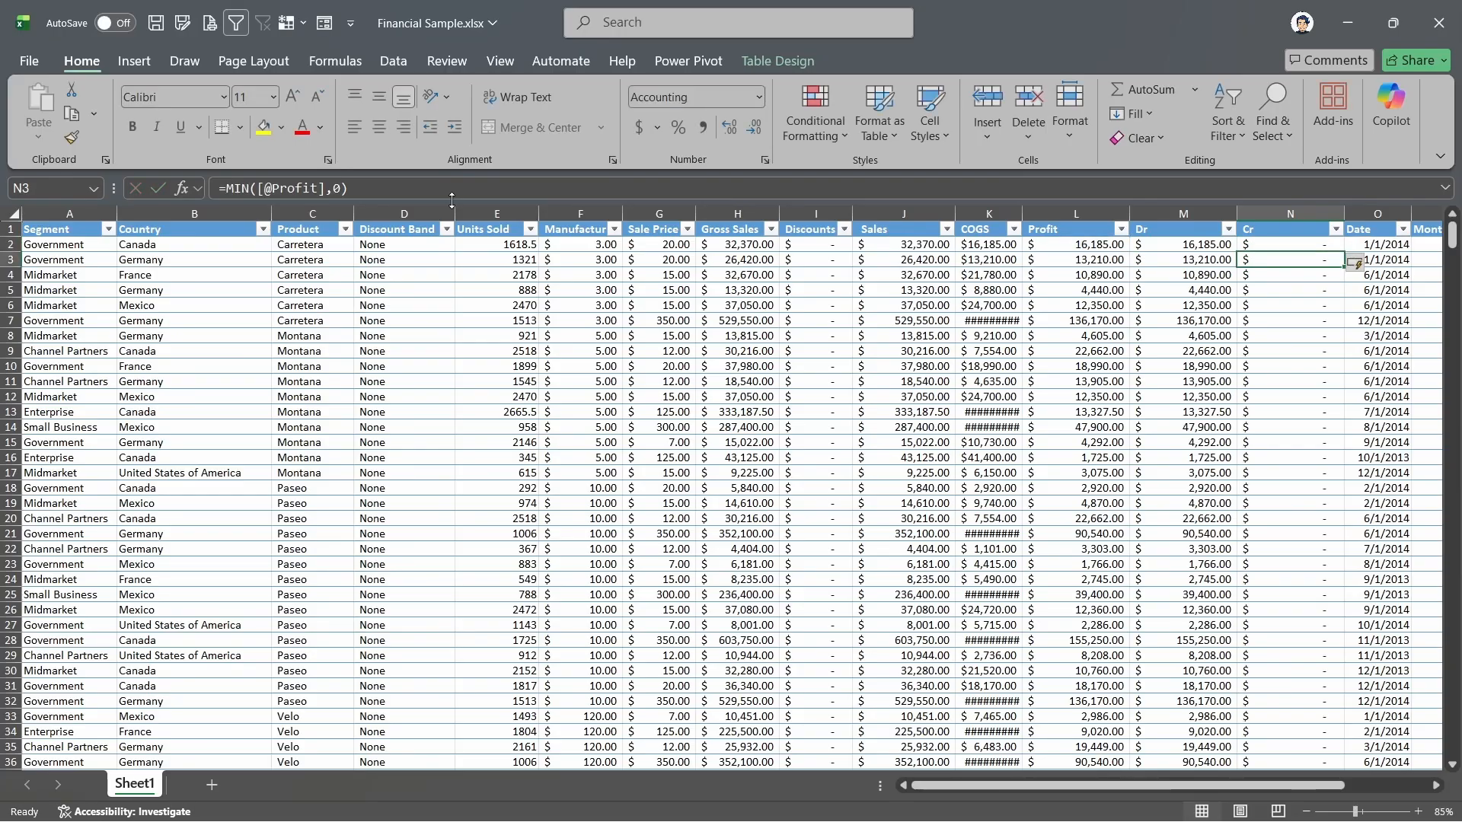
Filter the Profit column to only $(40,617.50) and $(38,046.25), and check the MAX and MIN results in Dr and Cr
key("Up")
key("Up")
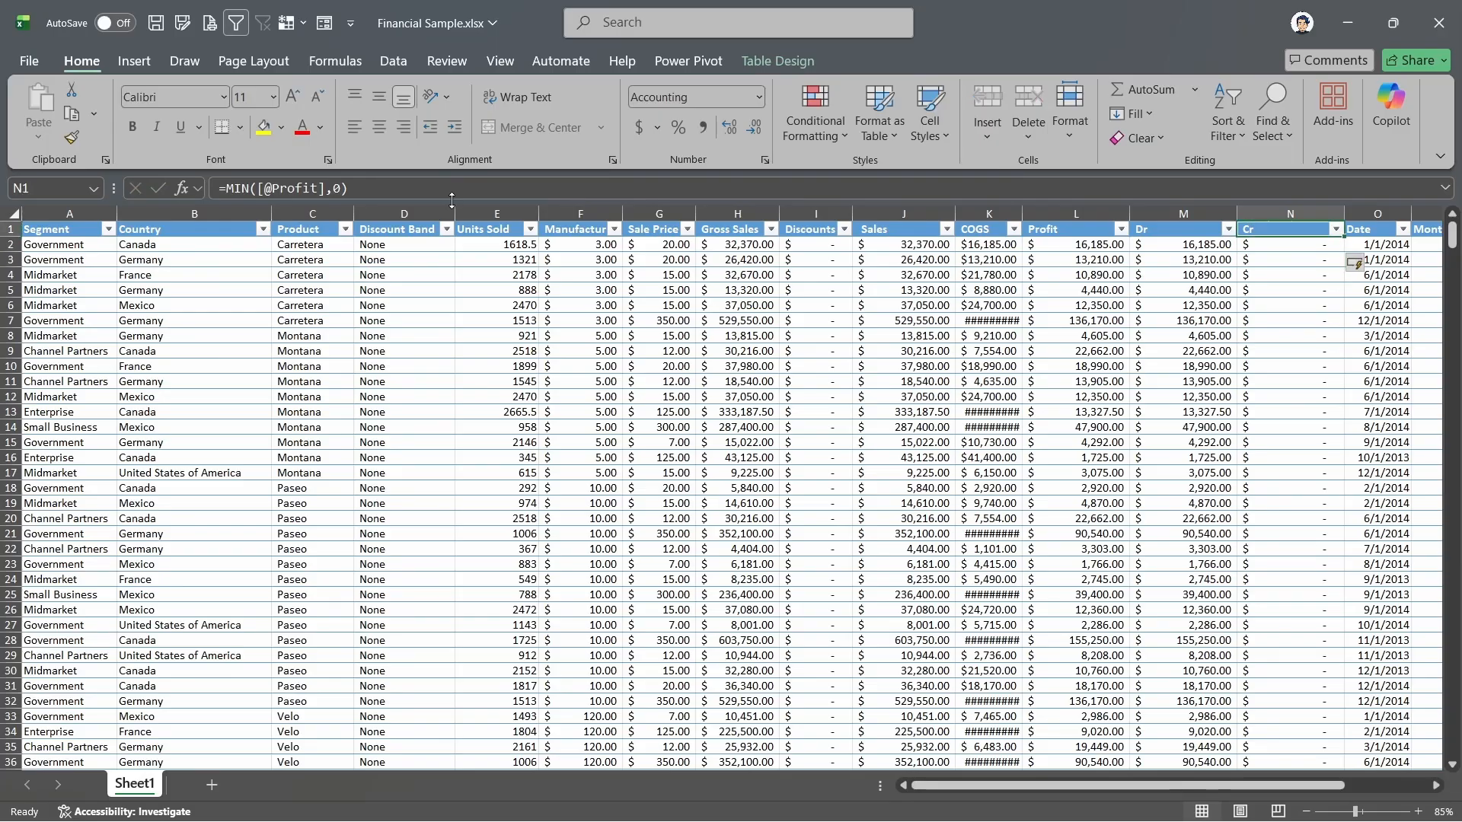
key("Left")
key("Left")
key("alt+Down")
key("e")
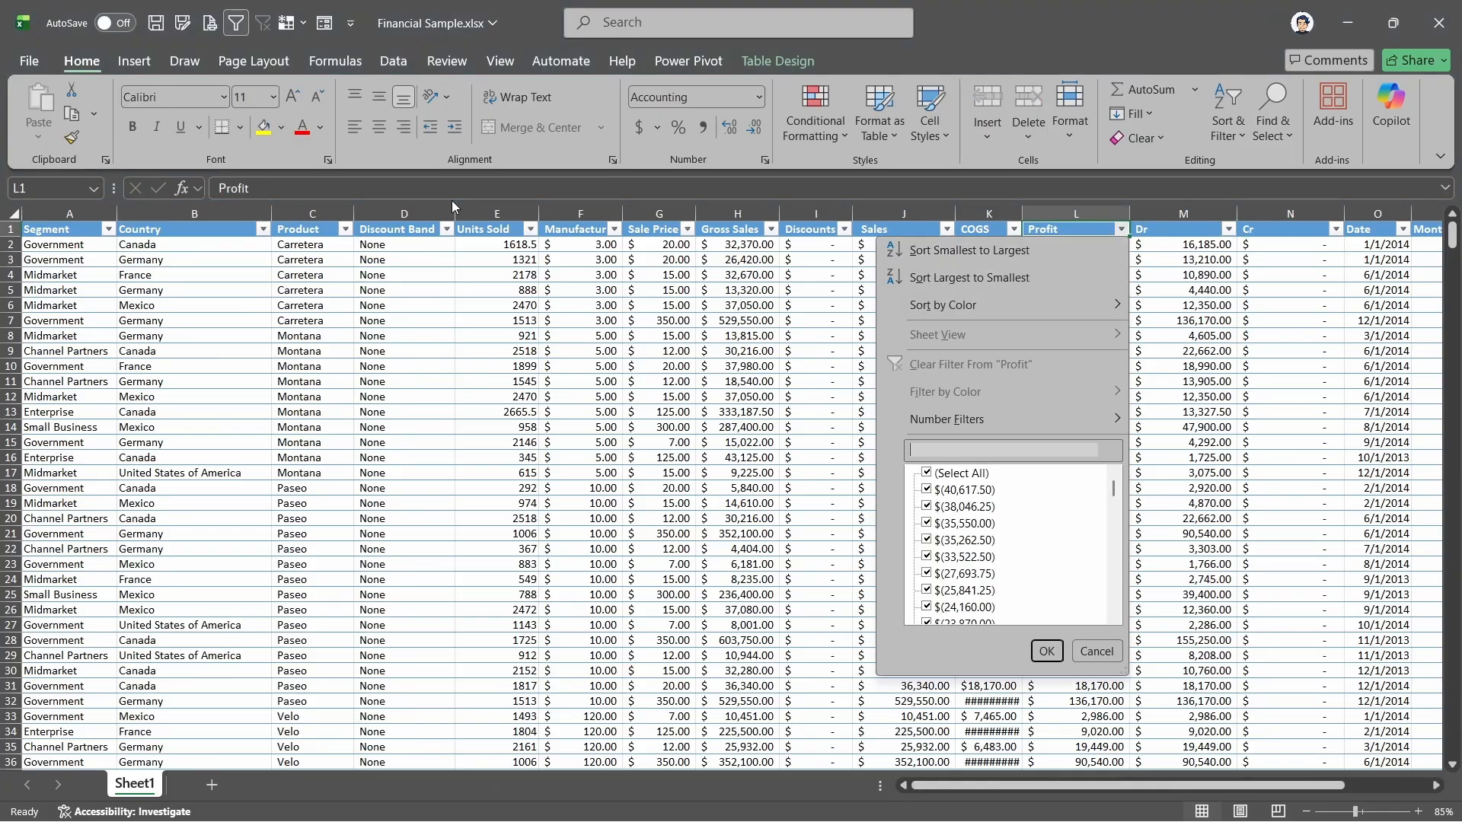
key("Down")
key("Up")
key("space")
key("Down")
key("space")
key("Down")
key("space")
key("Return")
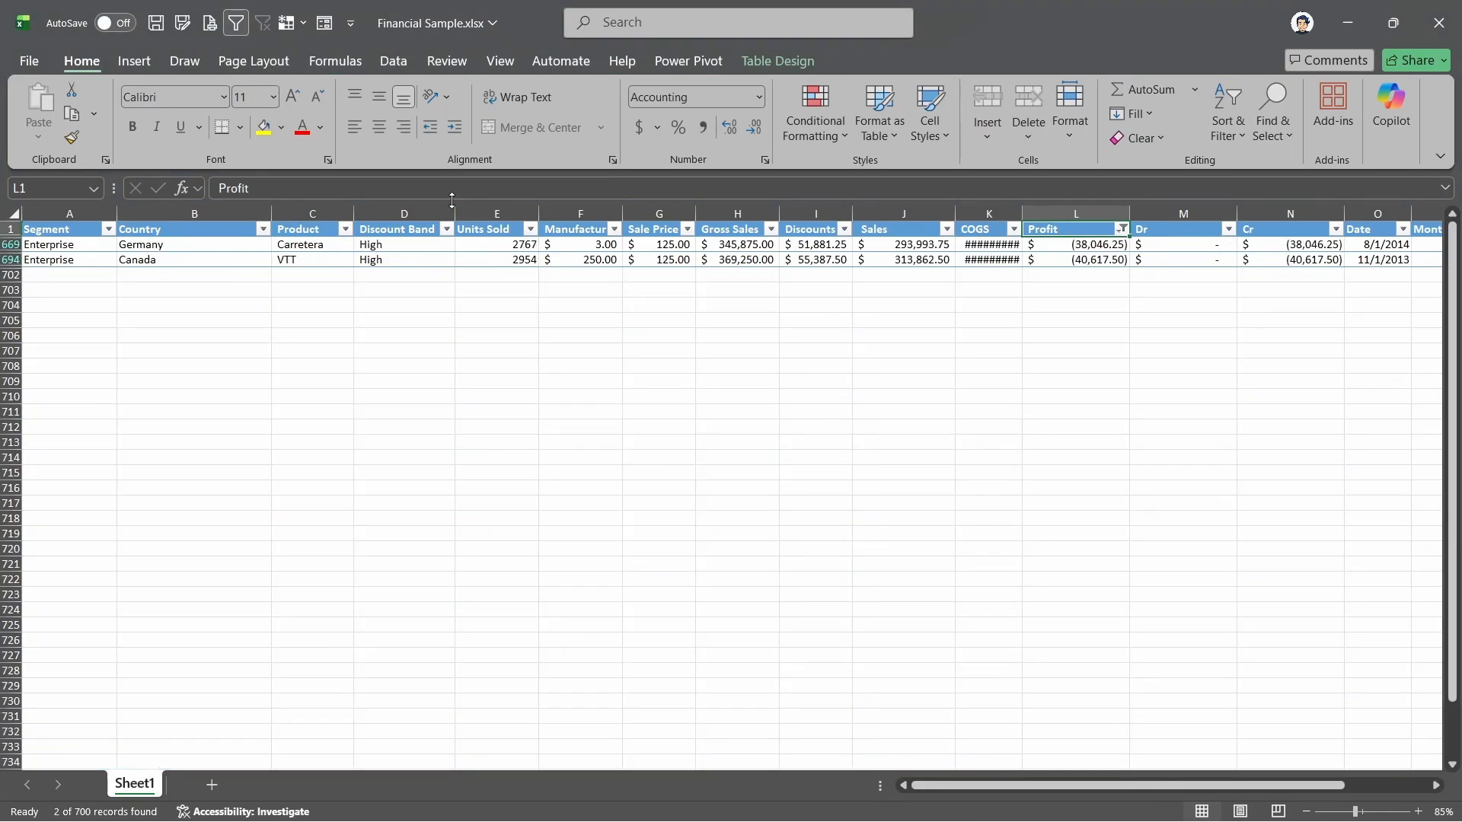
key("Down")
key("Right")
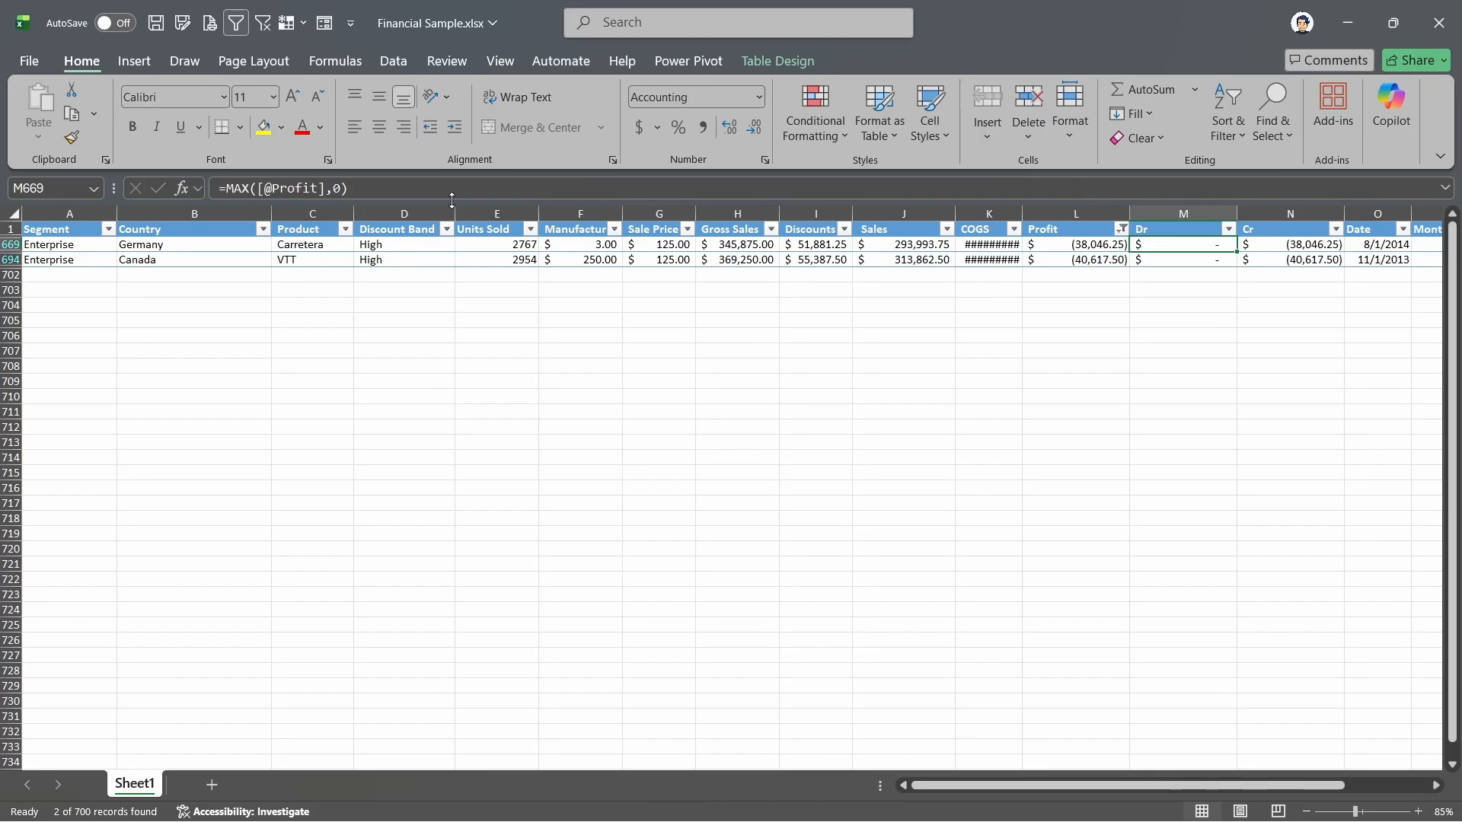
key("Right")
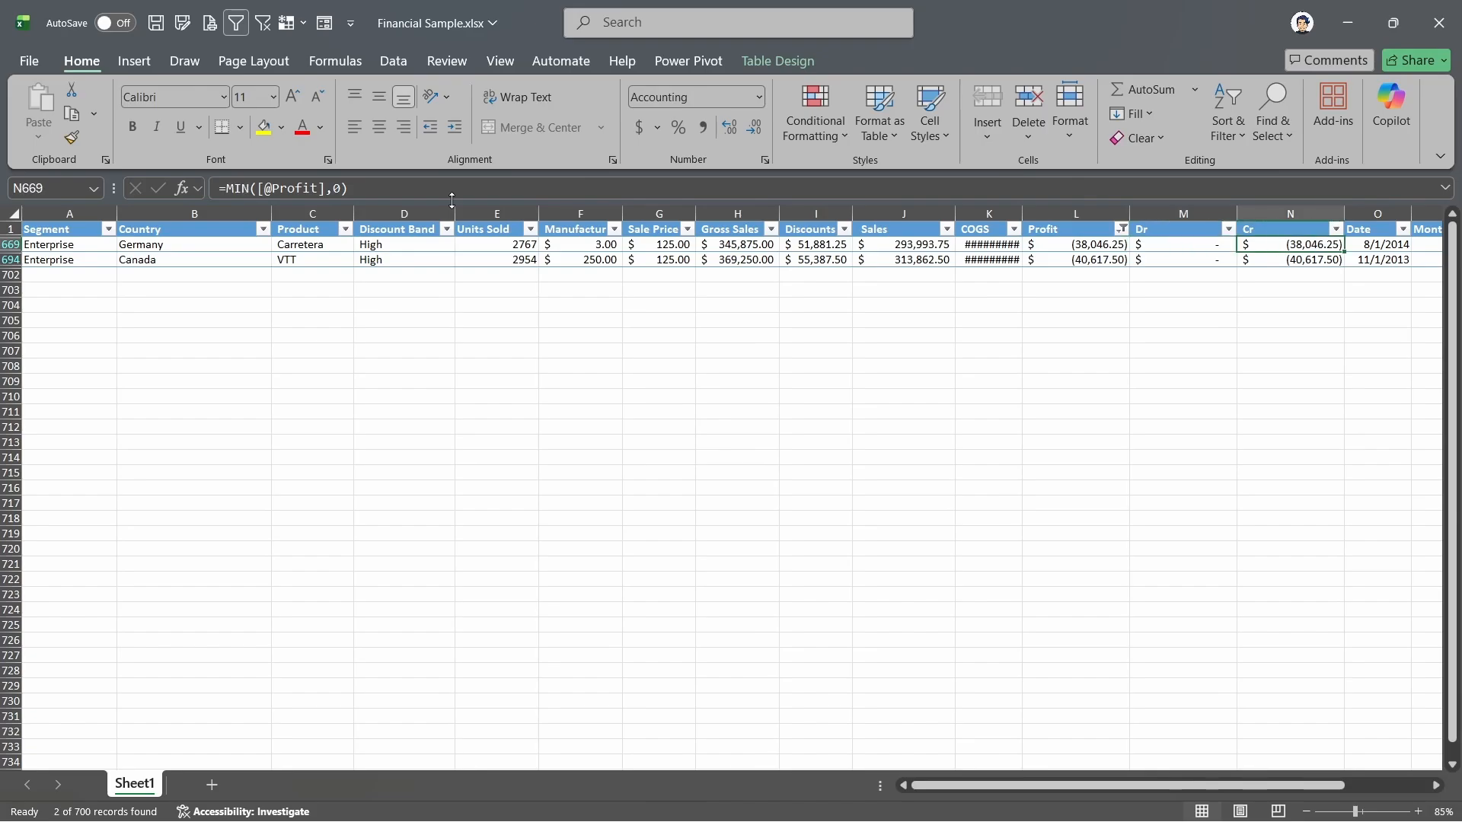
Clear the Profit column's filter so that all table rows are listed again
key("ctrl+Up")
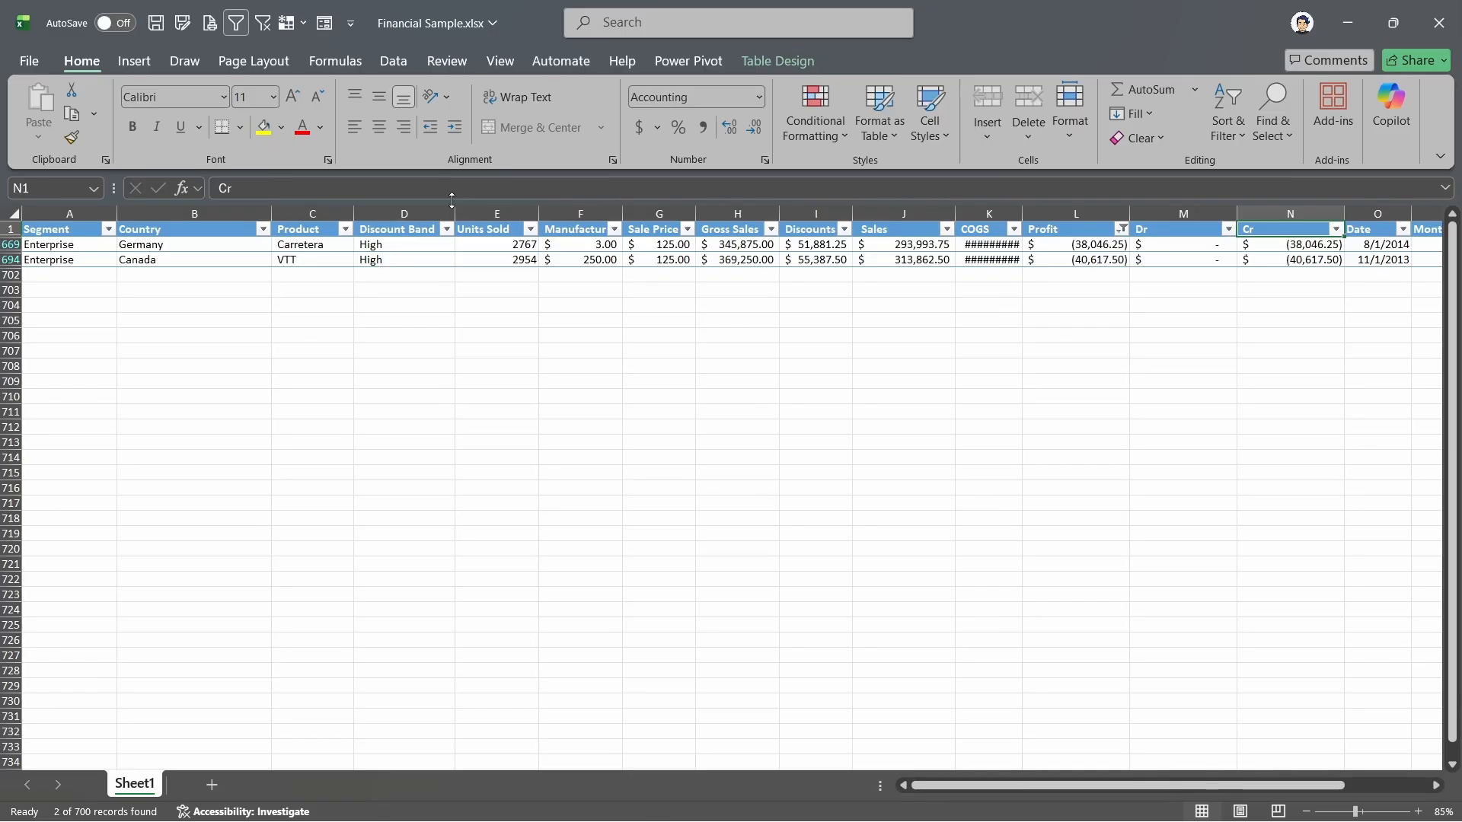
key("Left")
key("Left")
key("alt+Down")
key("Down")
key("Down")
key("Down")
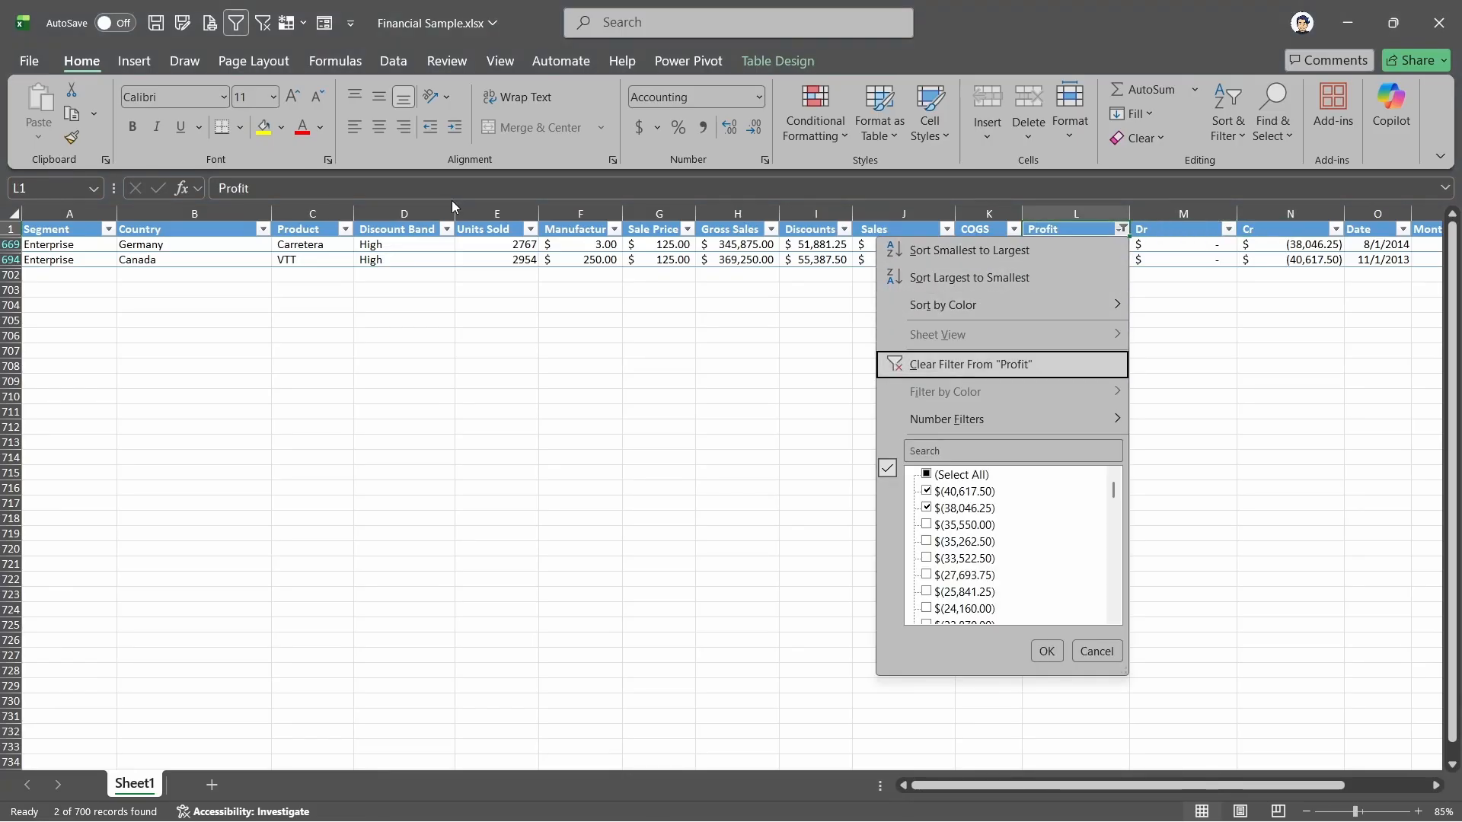
key("Return")
key("Right")
key("Right")
key("Down")
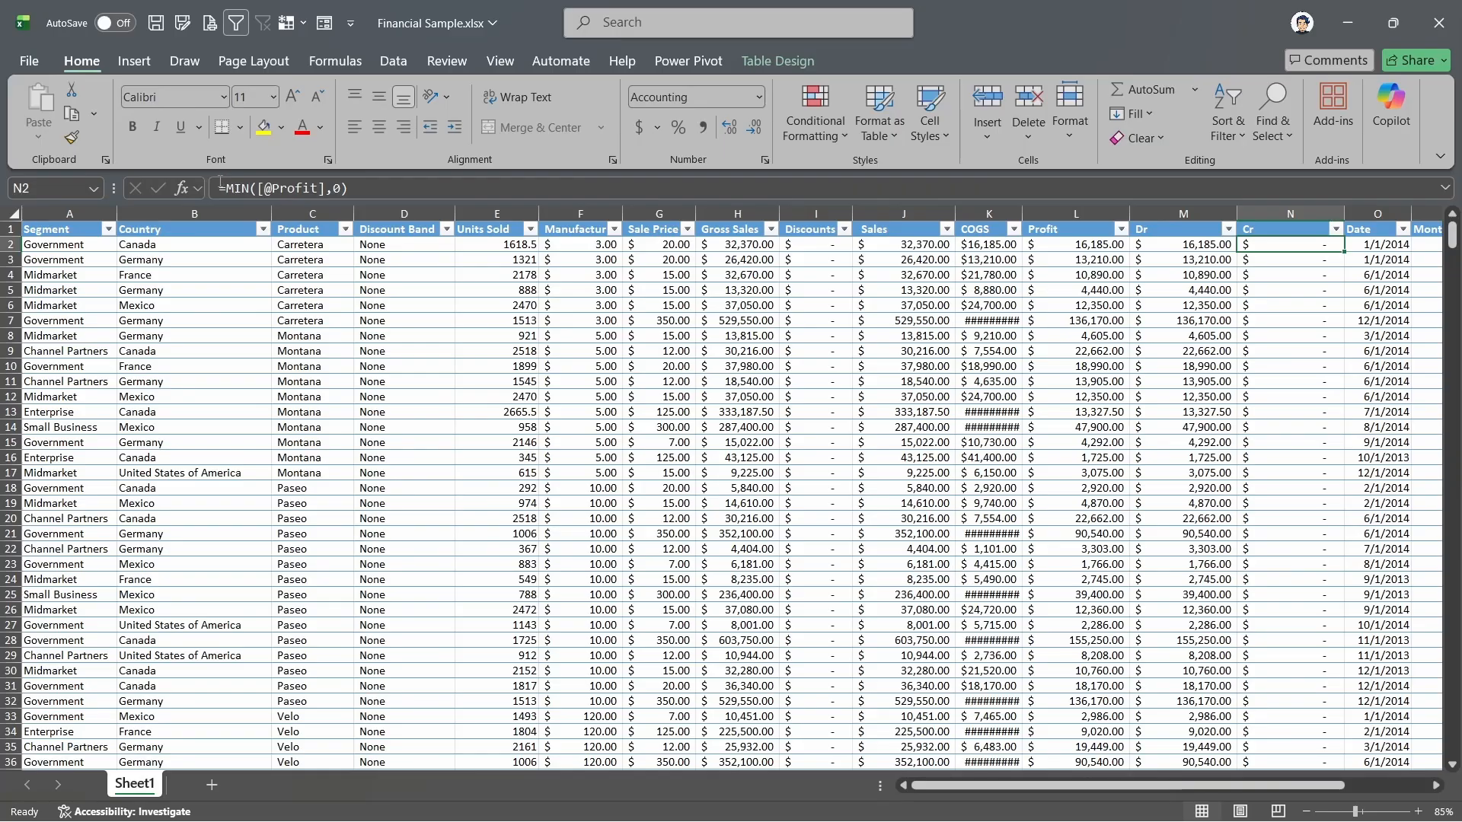
left_click(389, 193)
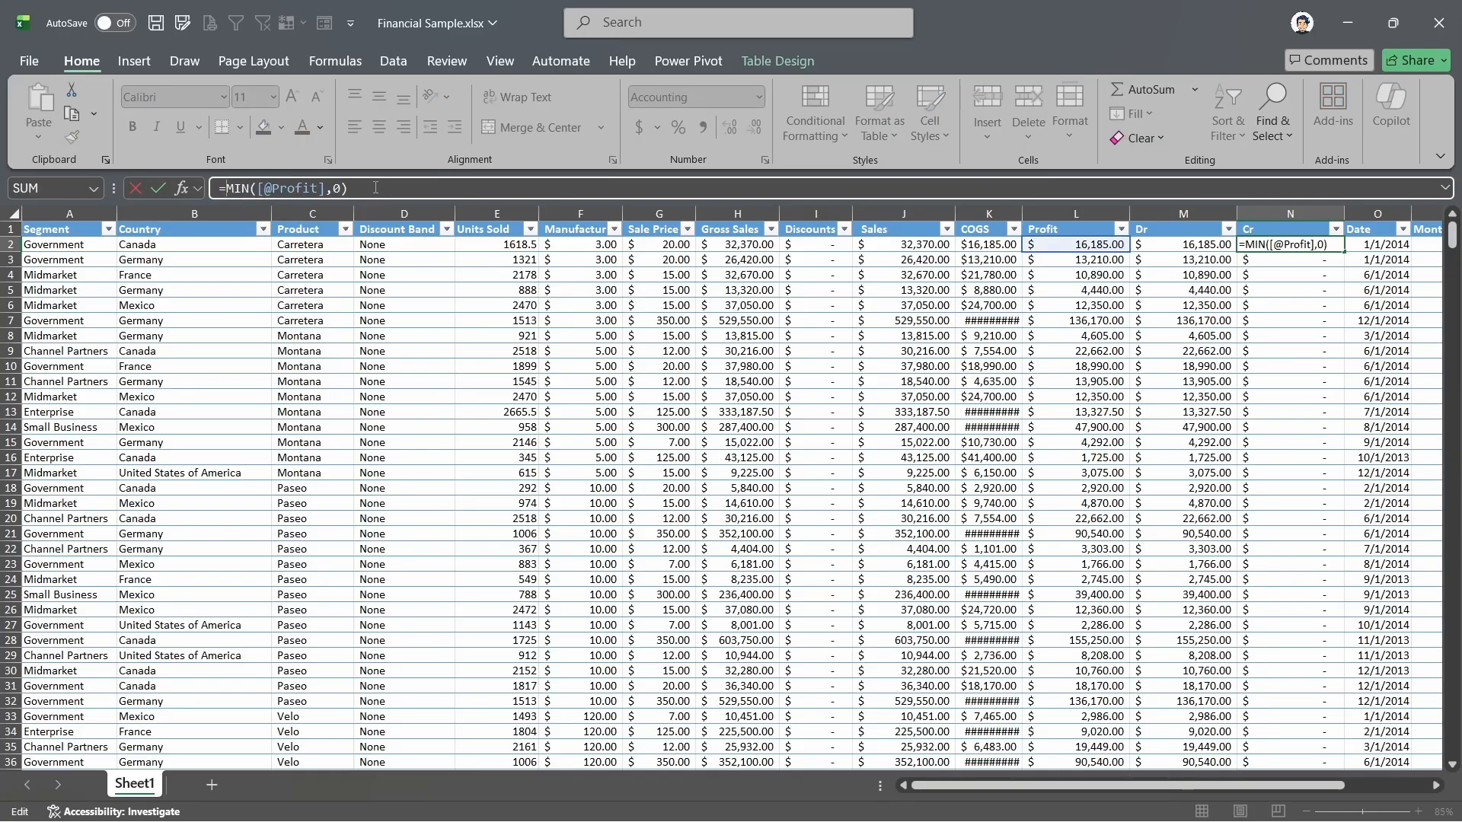
type("-")
key("ctrl+Return")
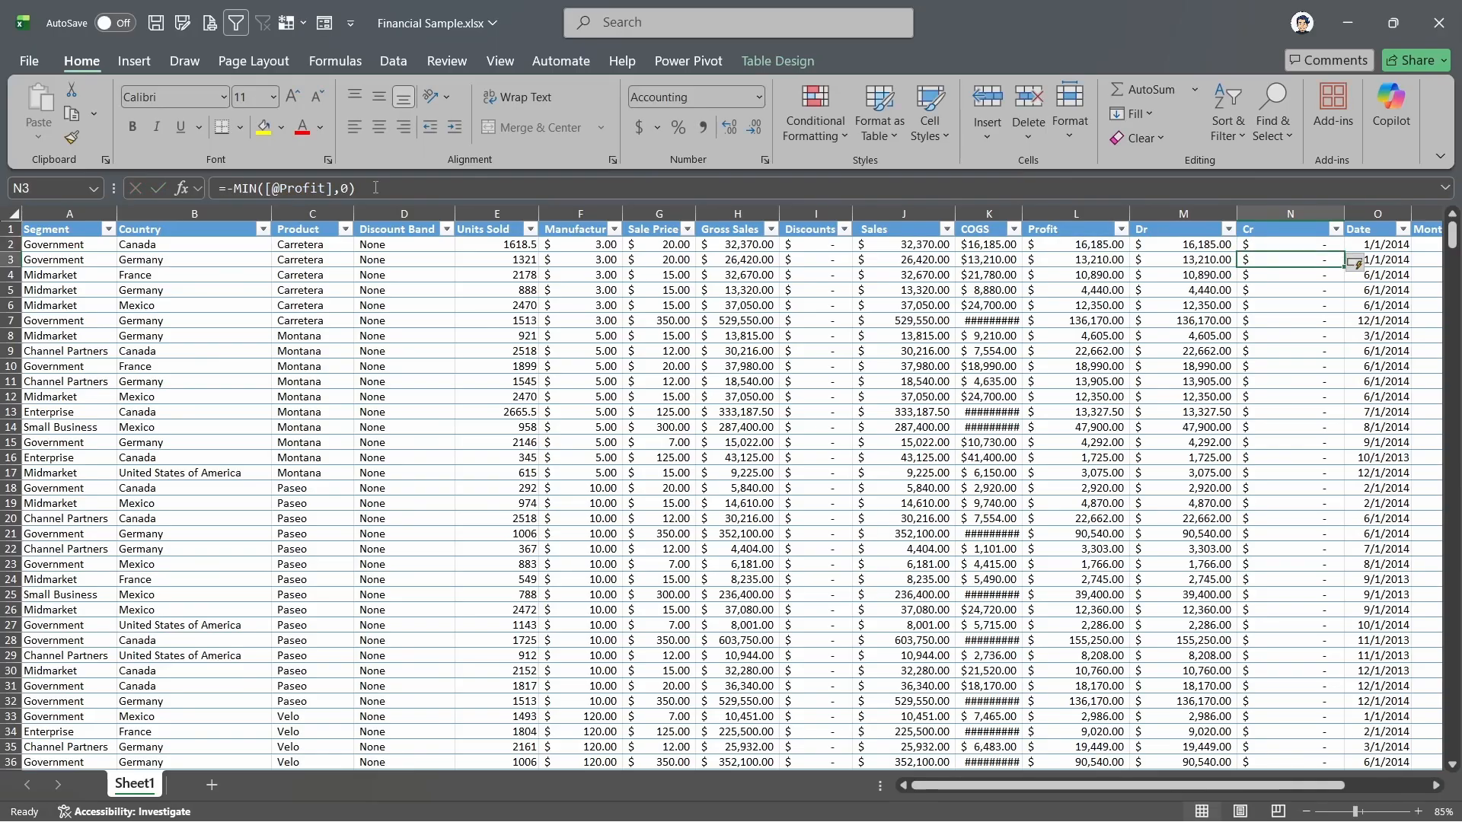
Filter the Profit column to only $(40,617.50) to check the Cr value from the negated MIN formula
key("Up")
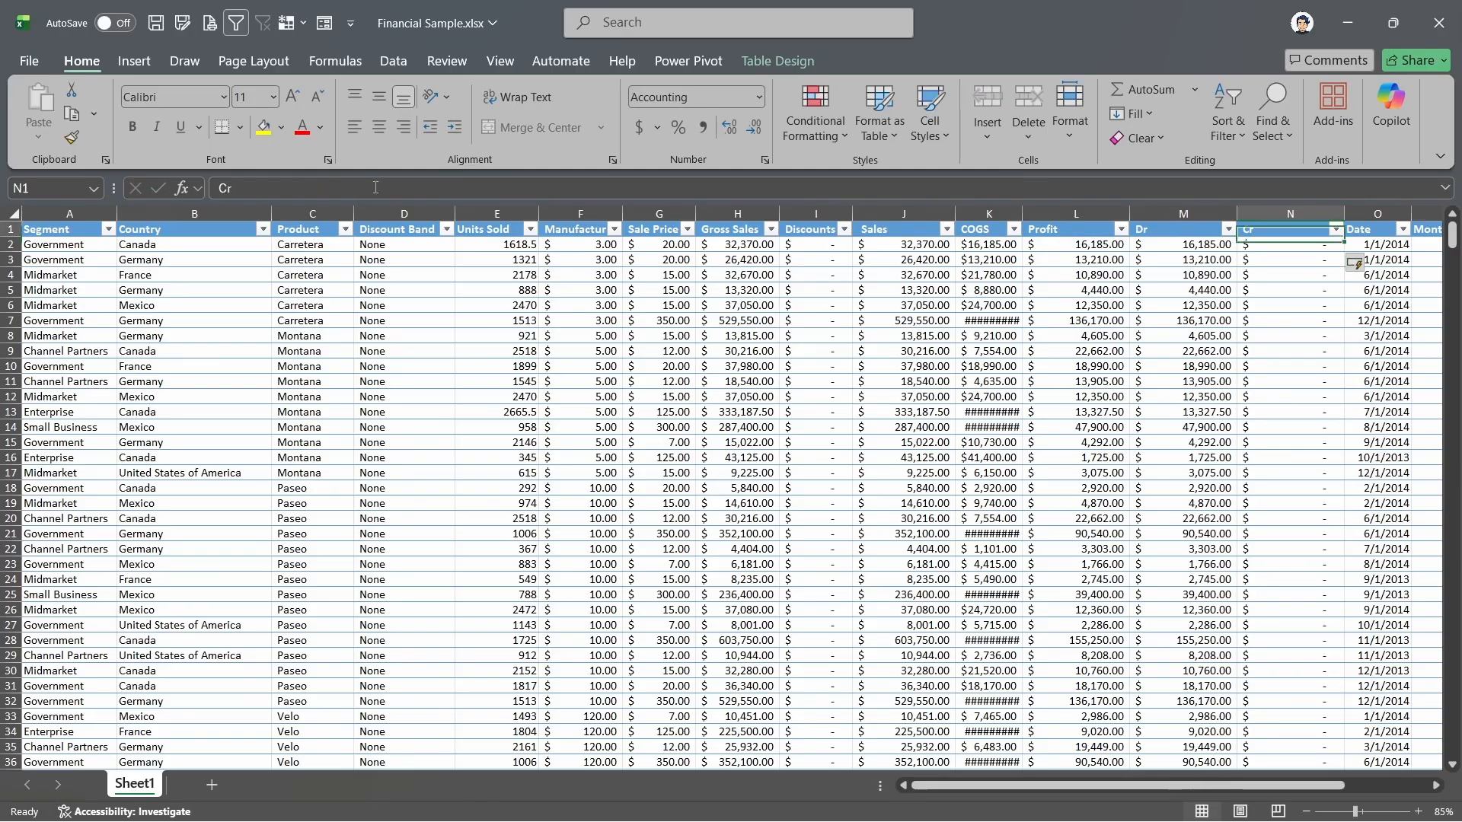
key("Left")
key("Left")
key("alt+Down")
key("e")
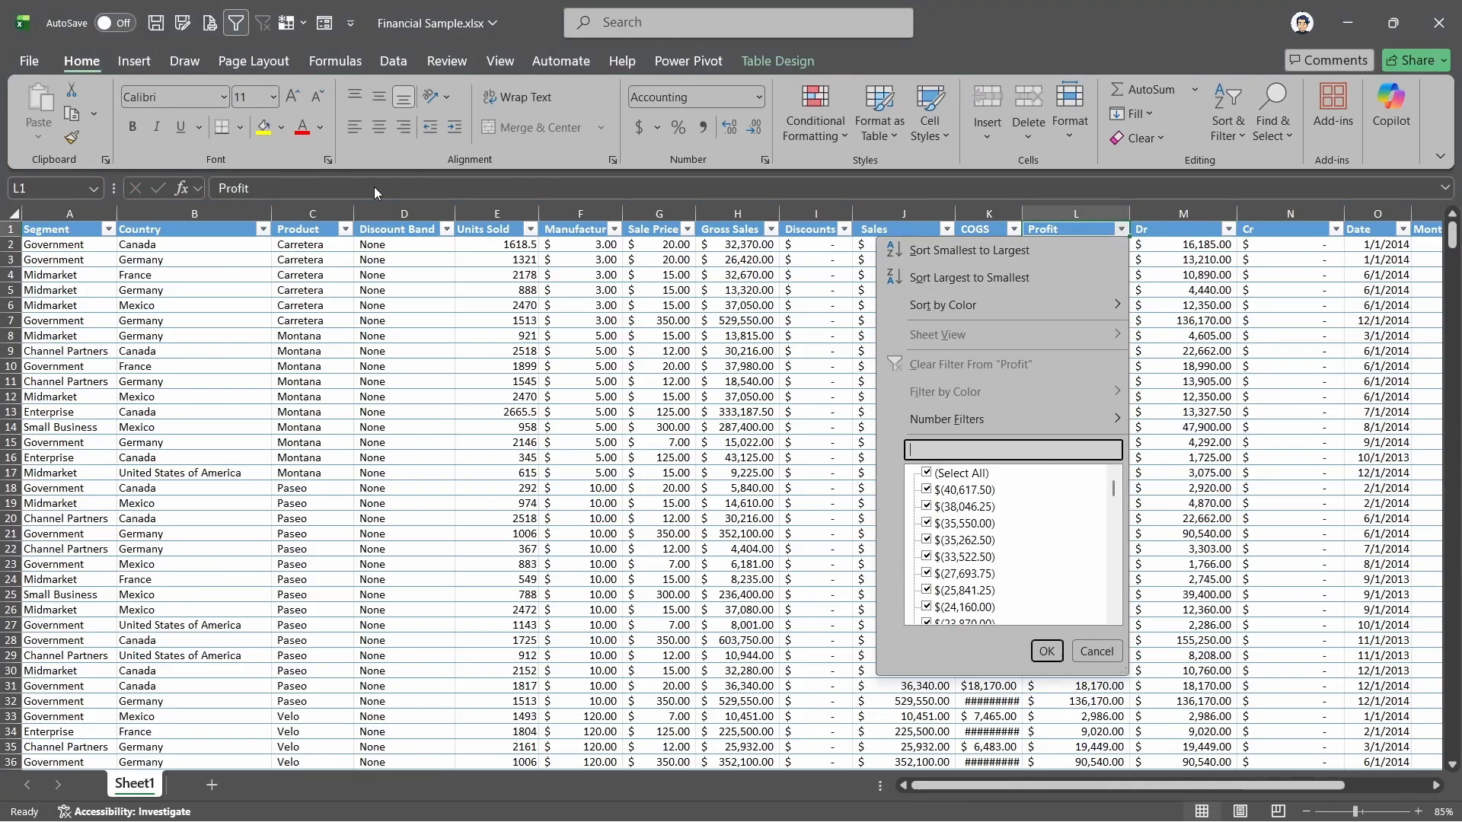
key("Tab")
key("space")
key("Down")
key("space")
key("Return")
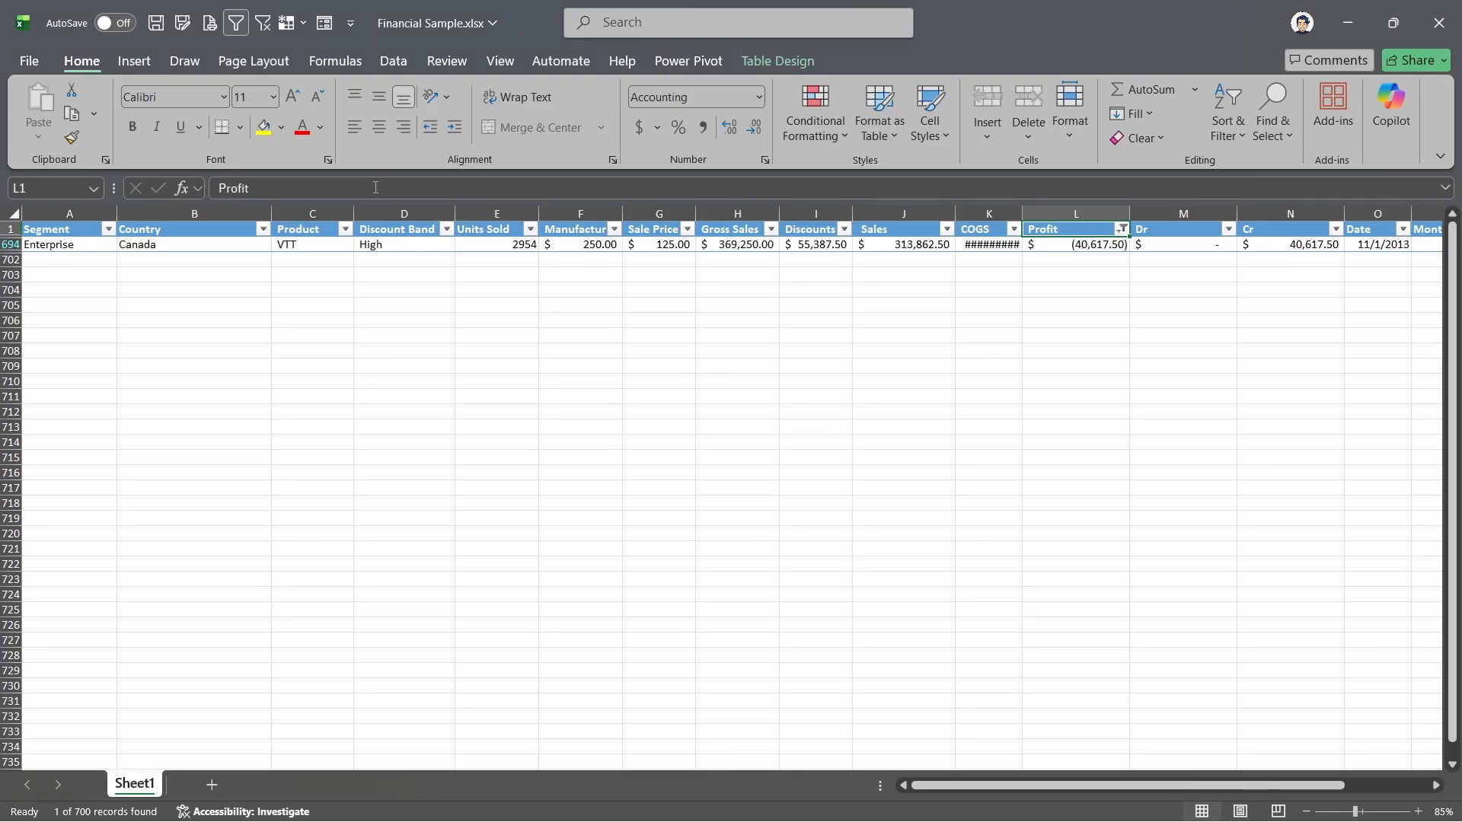
Clear the filter from the Profit column to bring back all table rows
key("alt+Down")
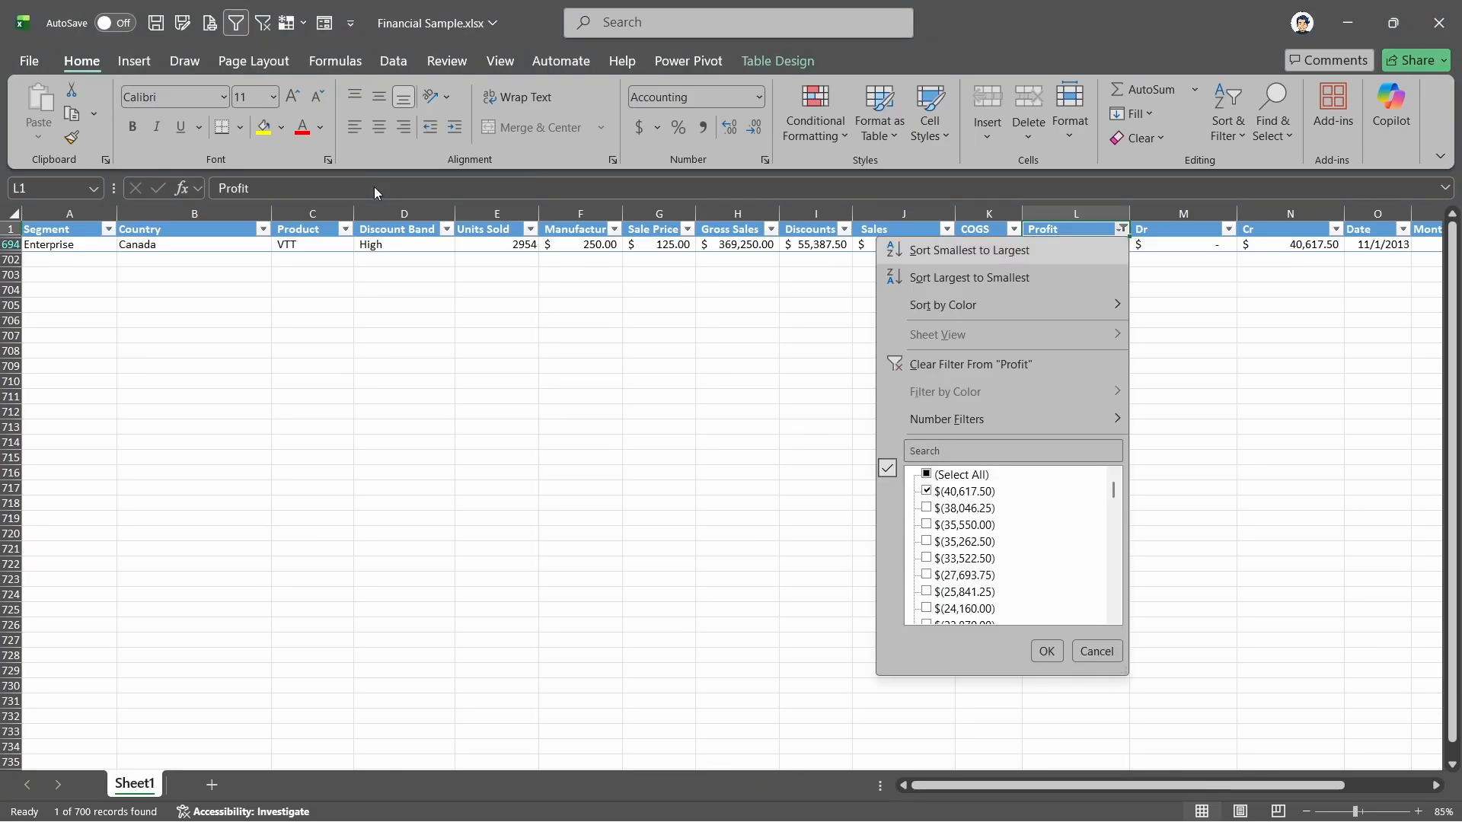
key("Down")
key("Down")
key("Down")
key("Down")
key("Return")
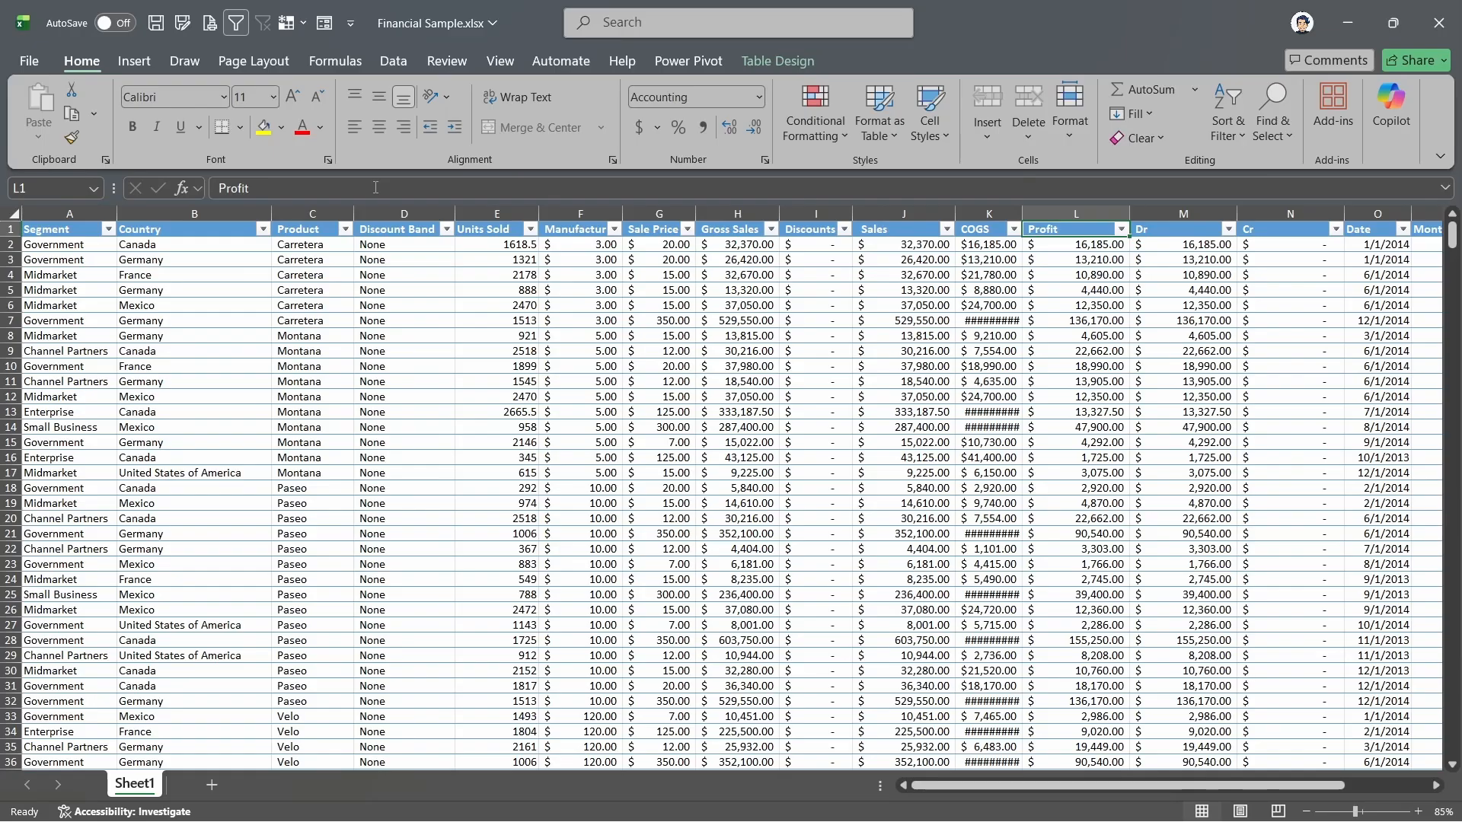
Filter the Profit column to its bottom 10 items with the Top 10 number filter to check the Dr and Cr values
key("alt+Down")
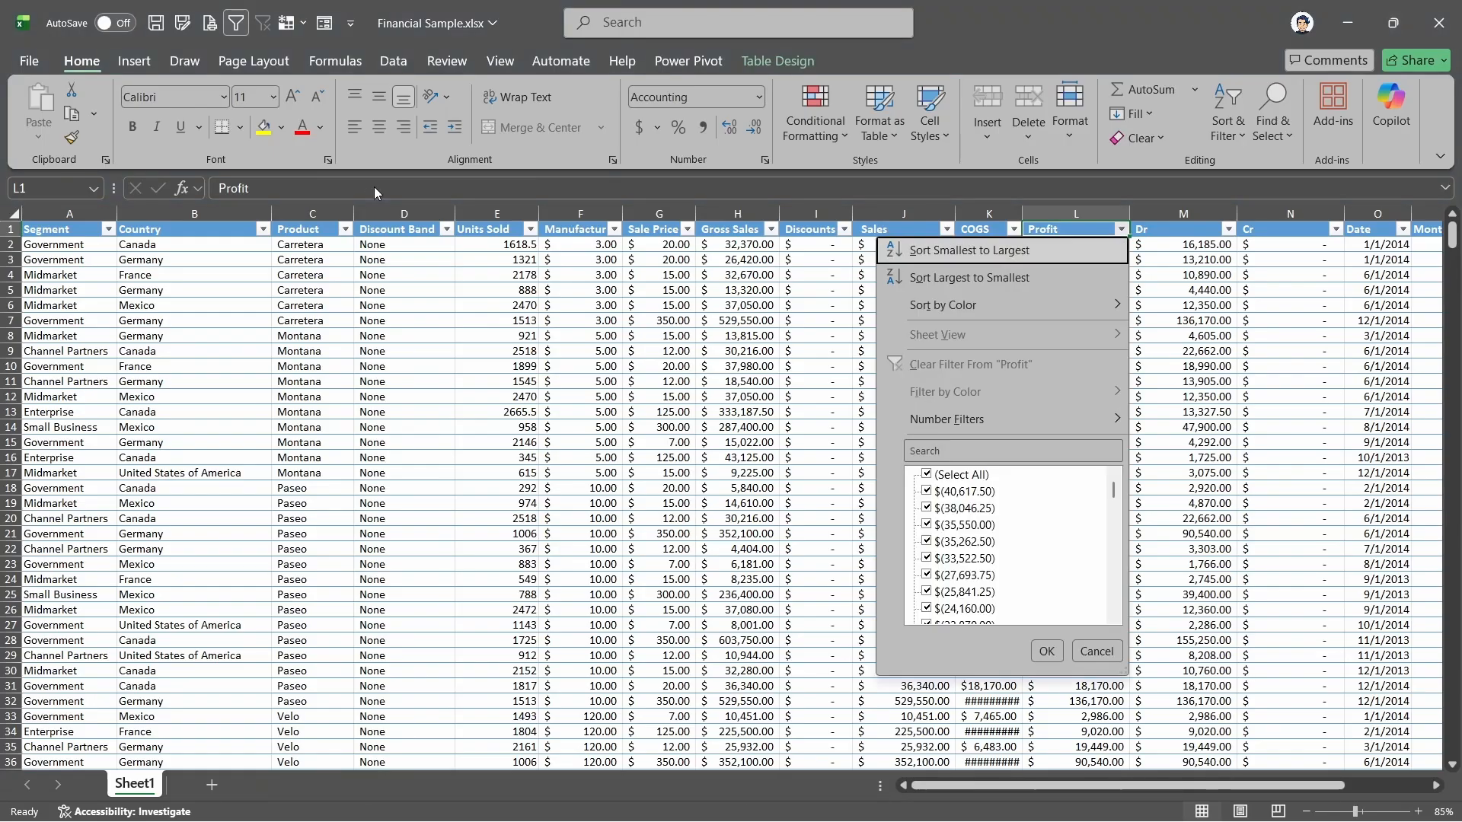
key("Down")
key("Down")
key("Down")
key("Down")
key("Down")
key("Down")
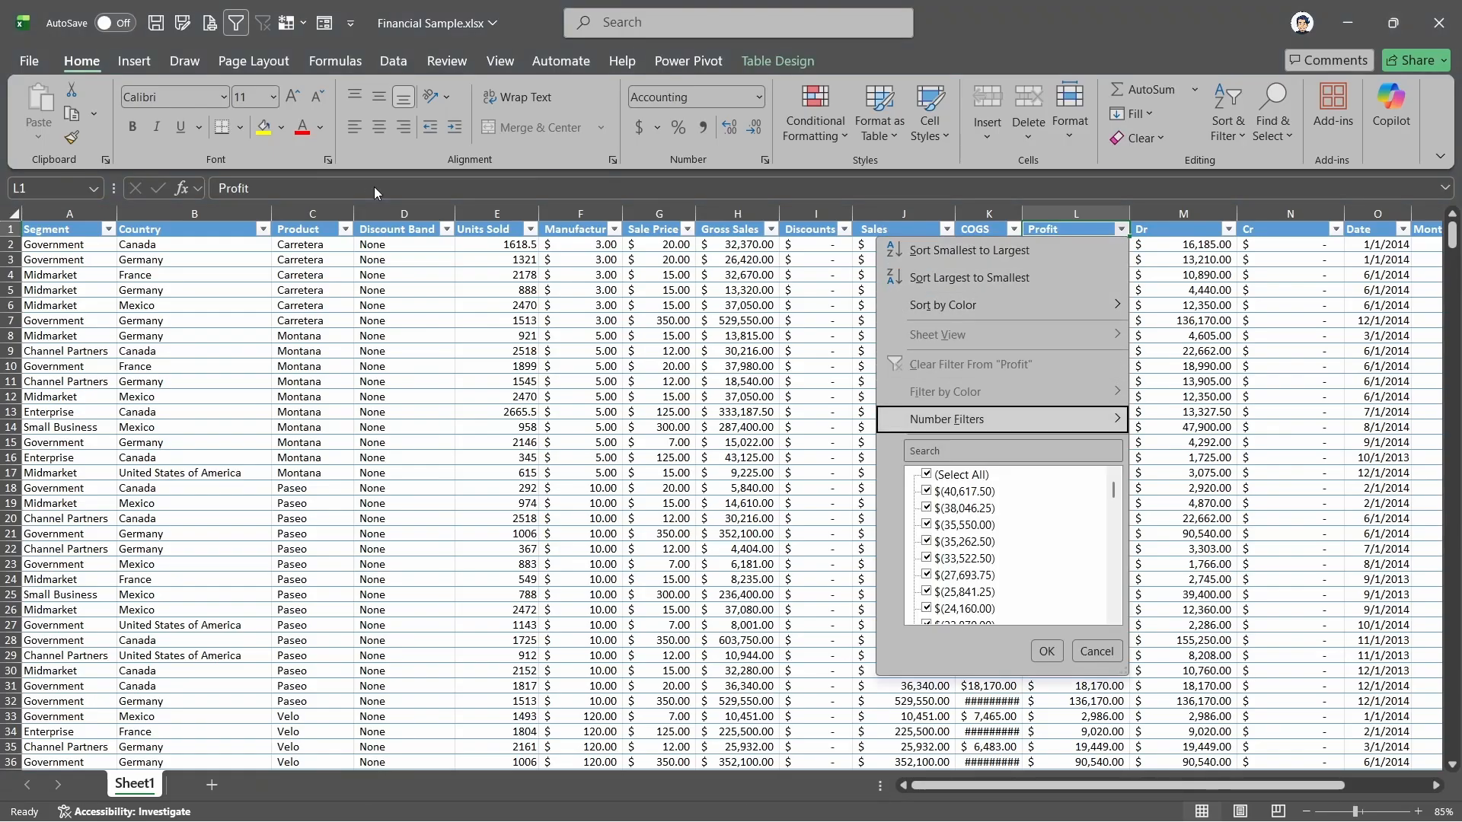
key("Right")
key("Down")
key("Down")
key("Down")
key("Down")
key("Down")
key("Down")
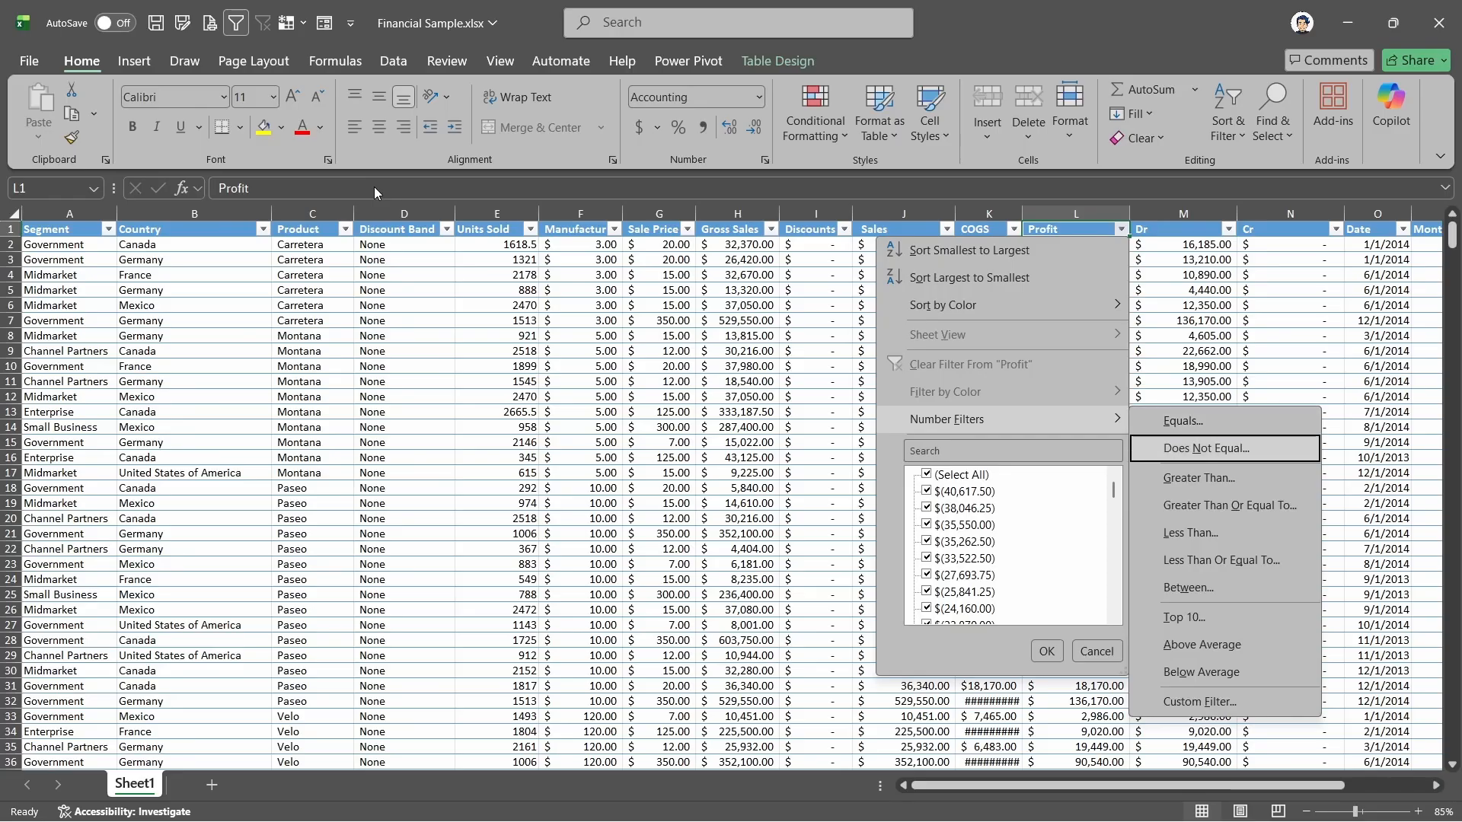
key("Down")
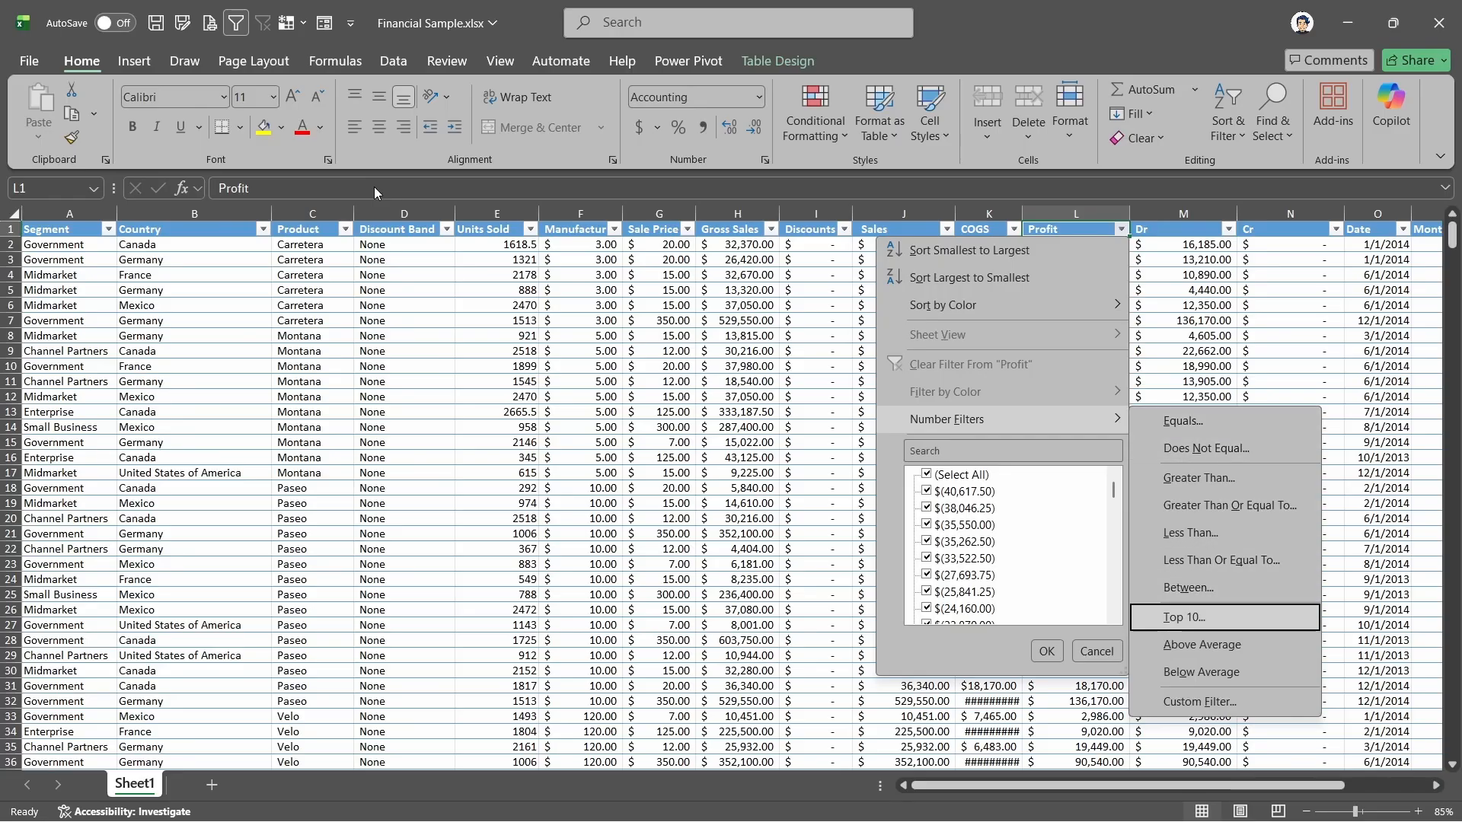
key("Return")
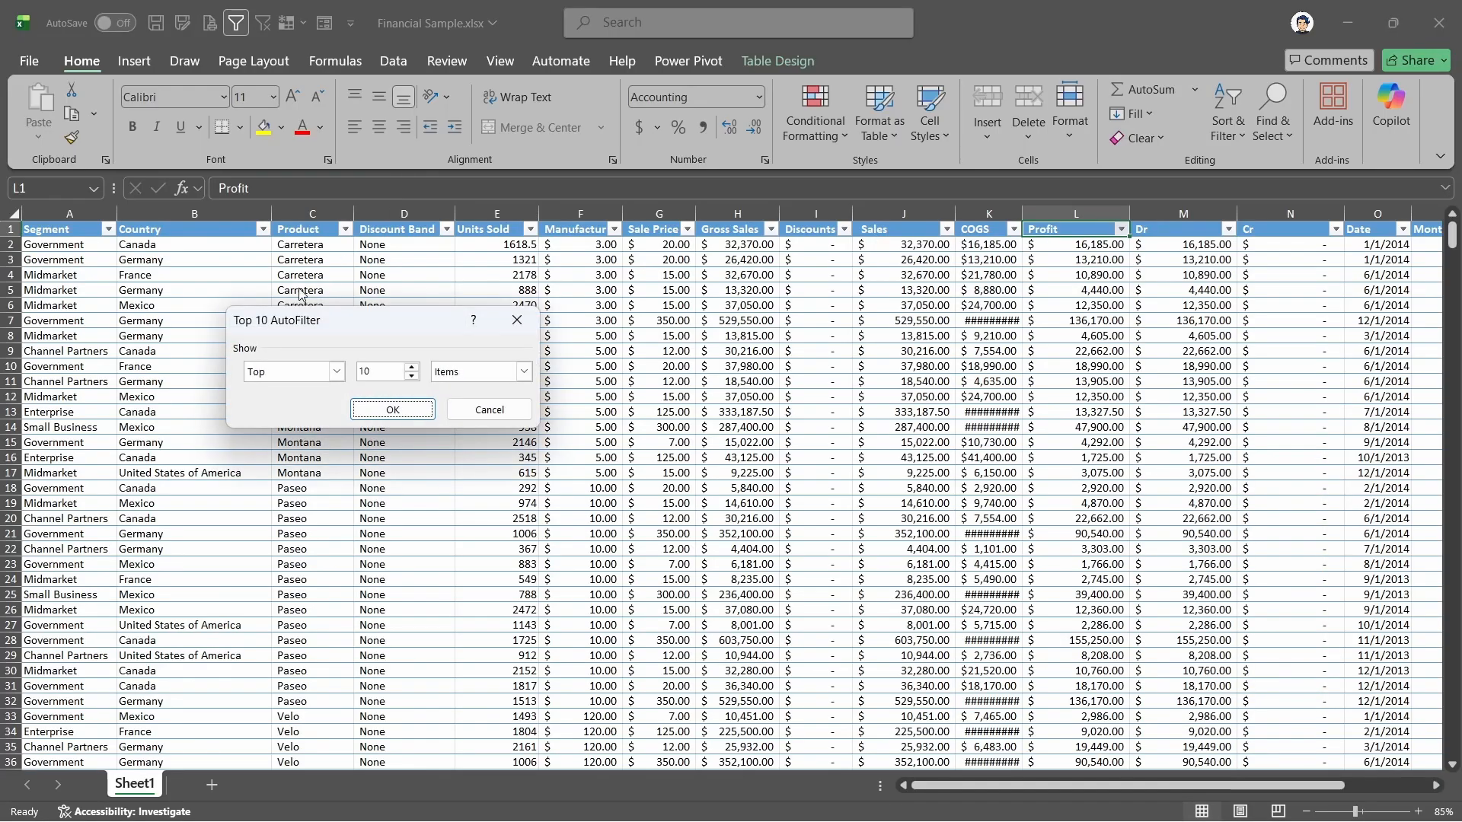
left_click(337, 371)
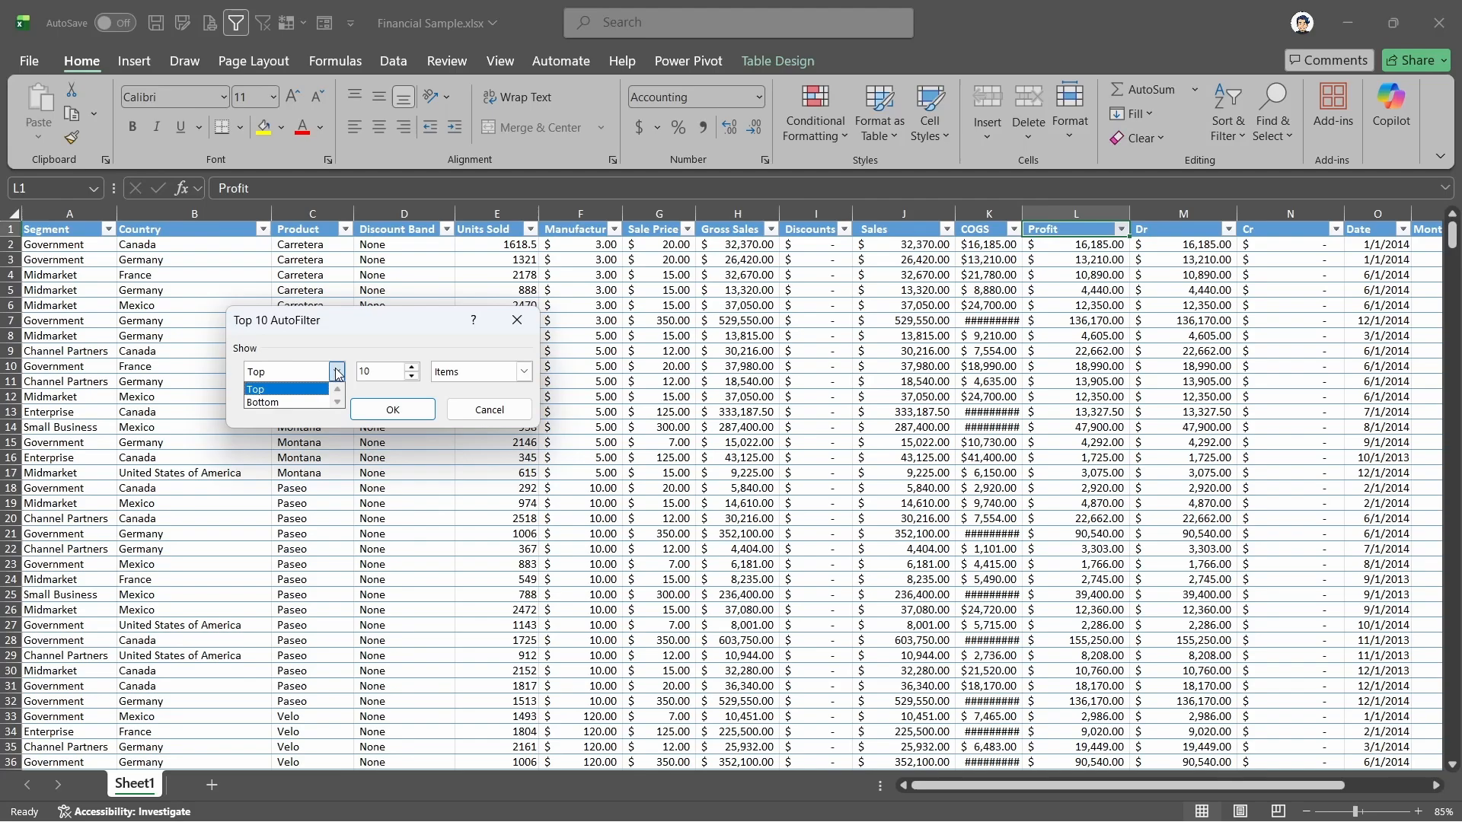
left_click(313, 402)
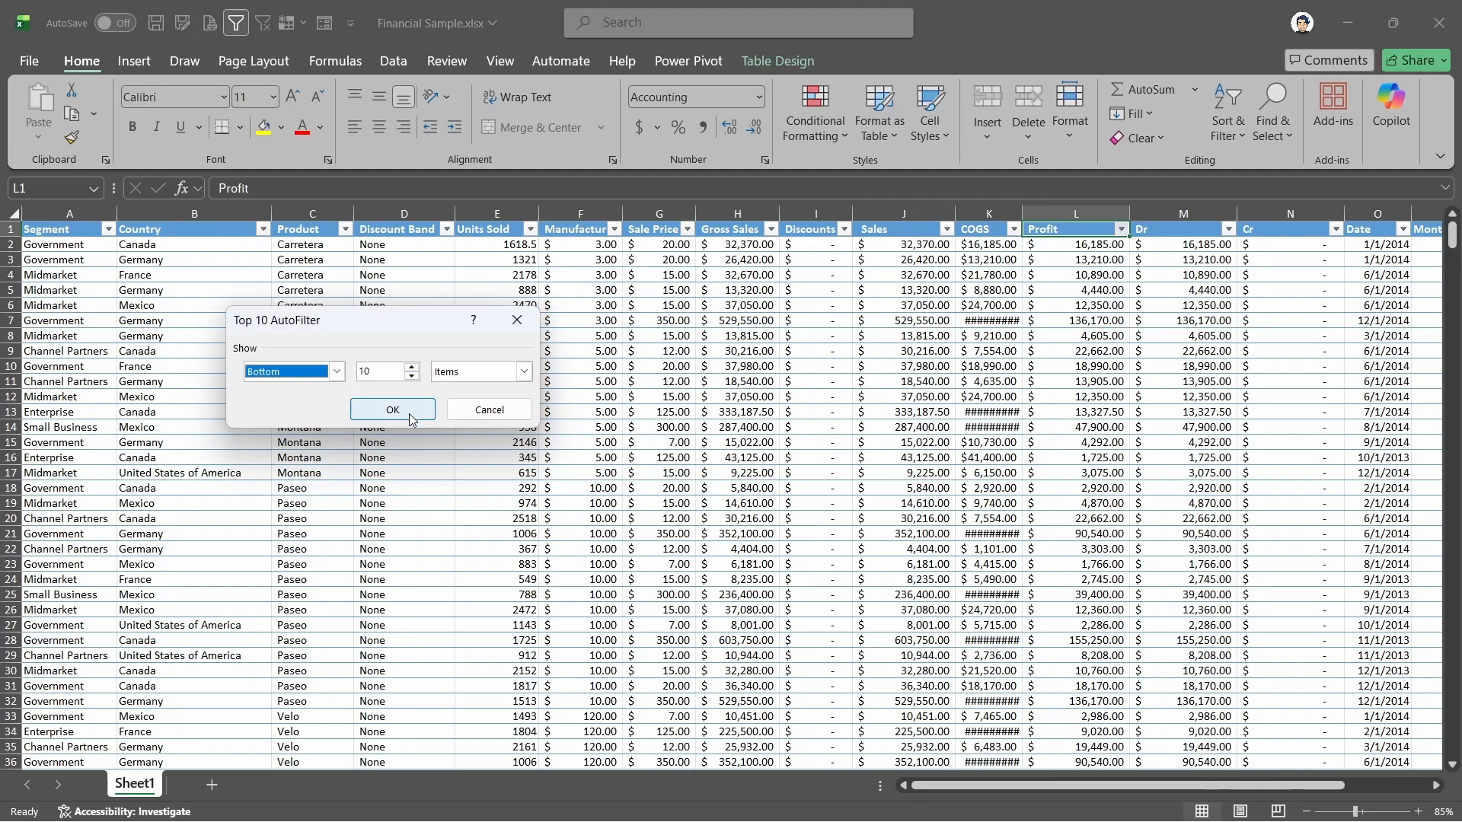
left_click(393, 410)
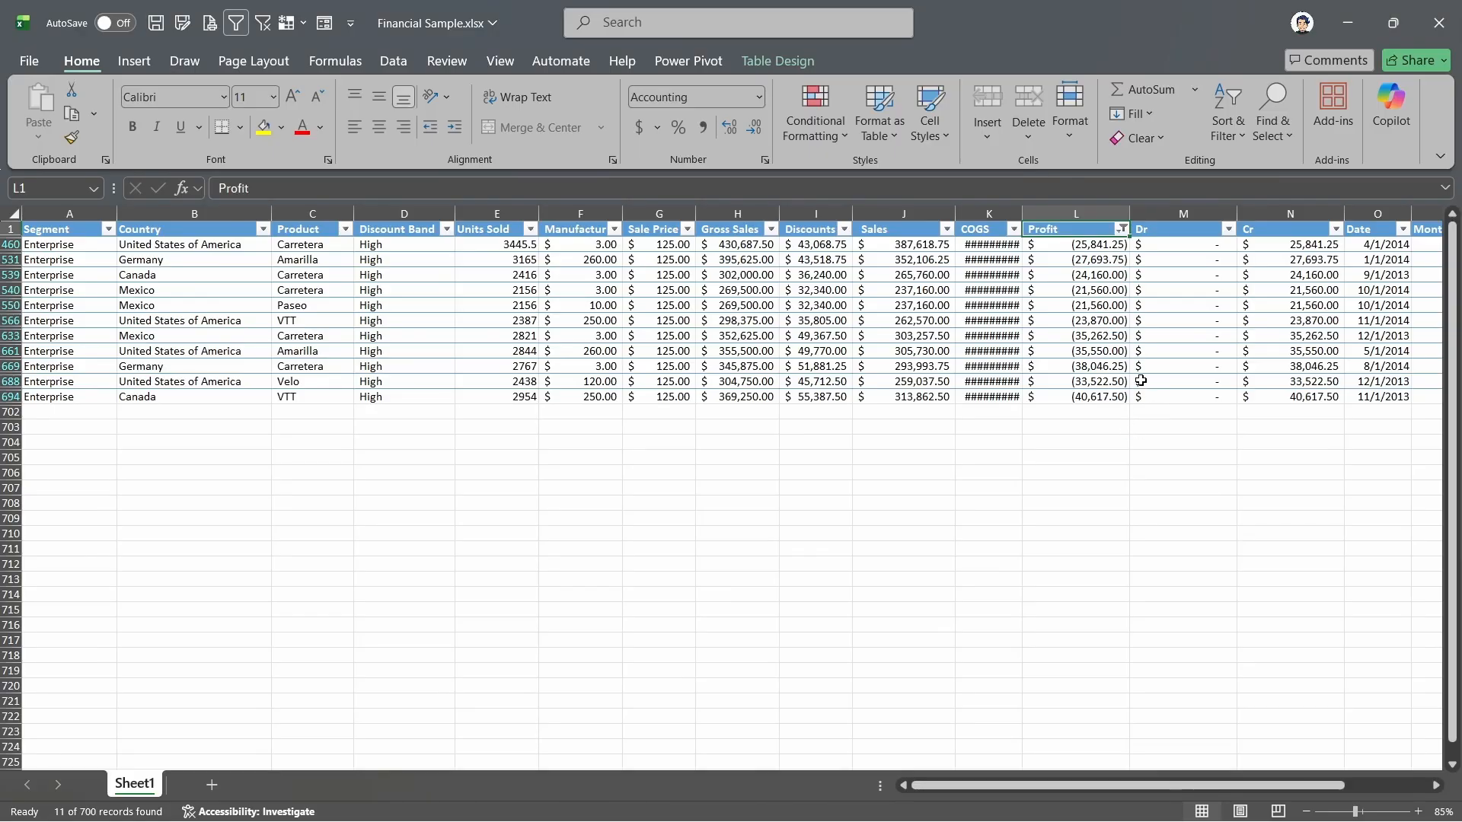
Remove the bottom 10 filter from the Profit column so the full table is listed
left_click(1122, 229)
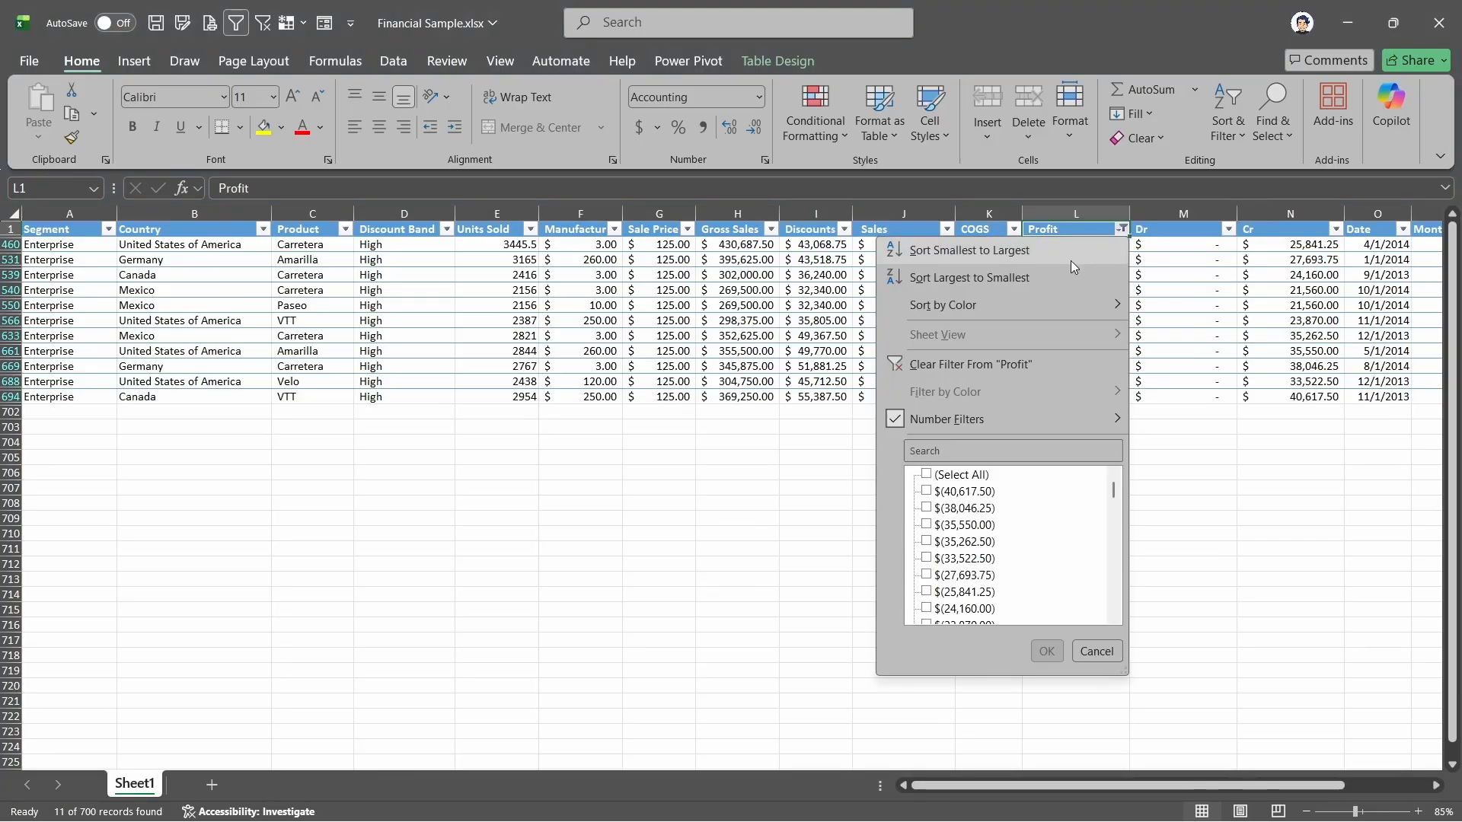
left_click(997, 365)
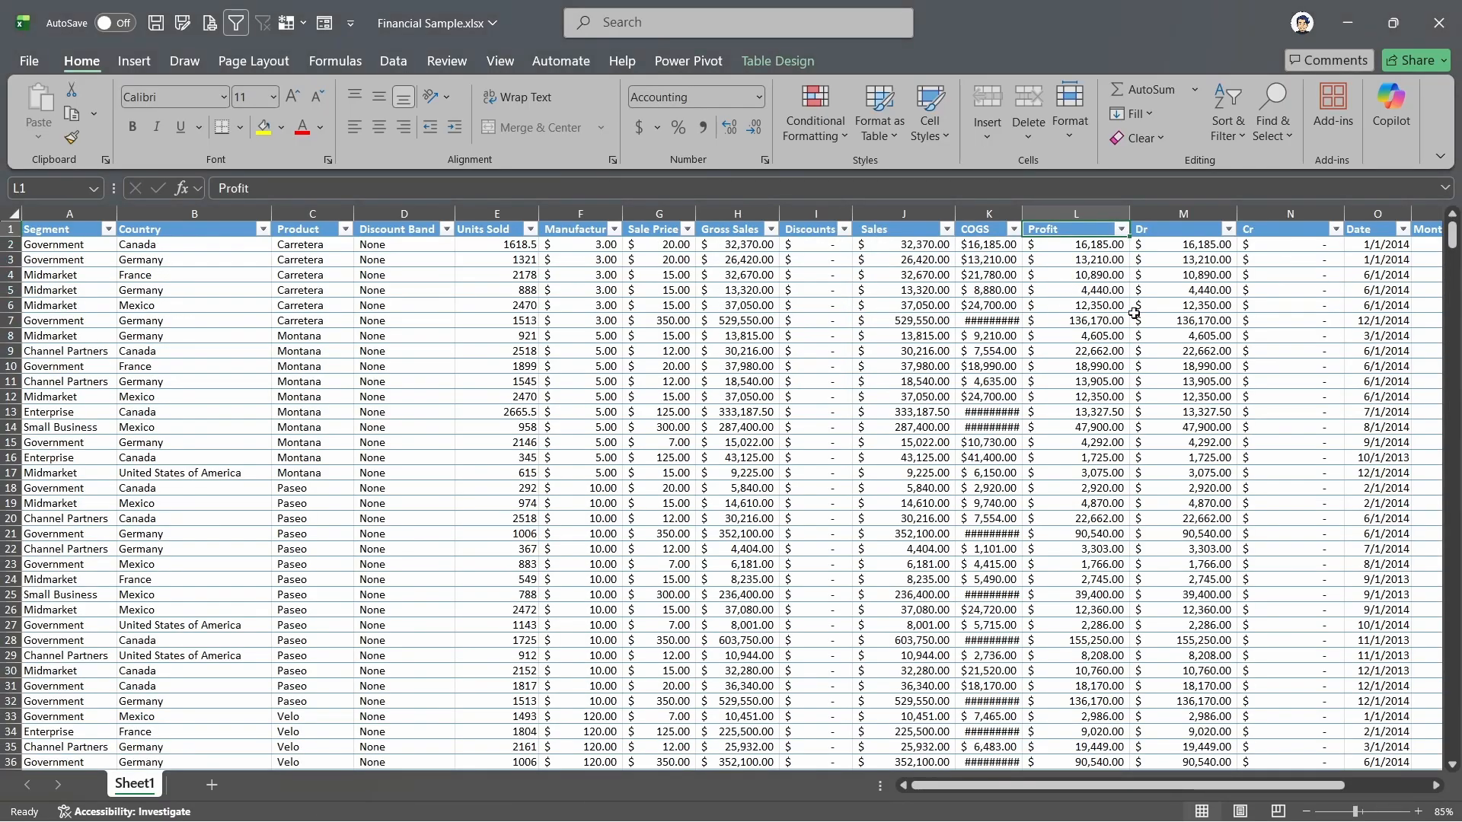